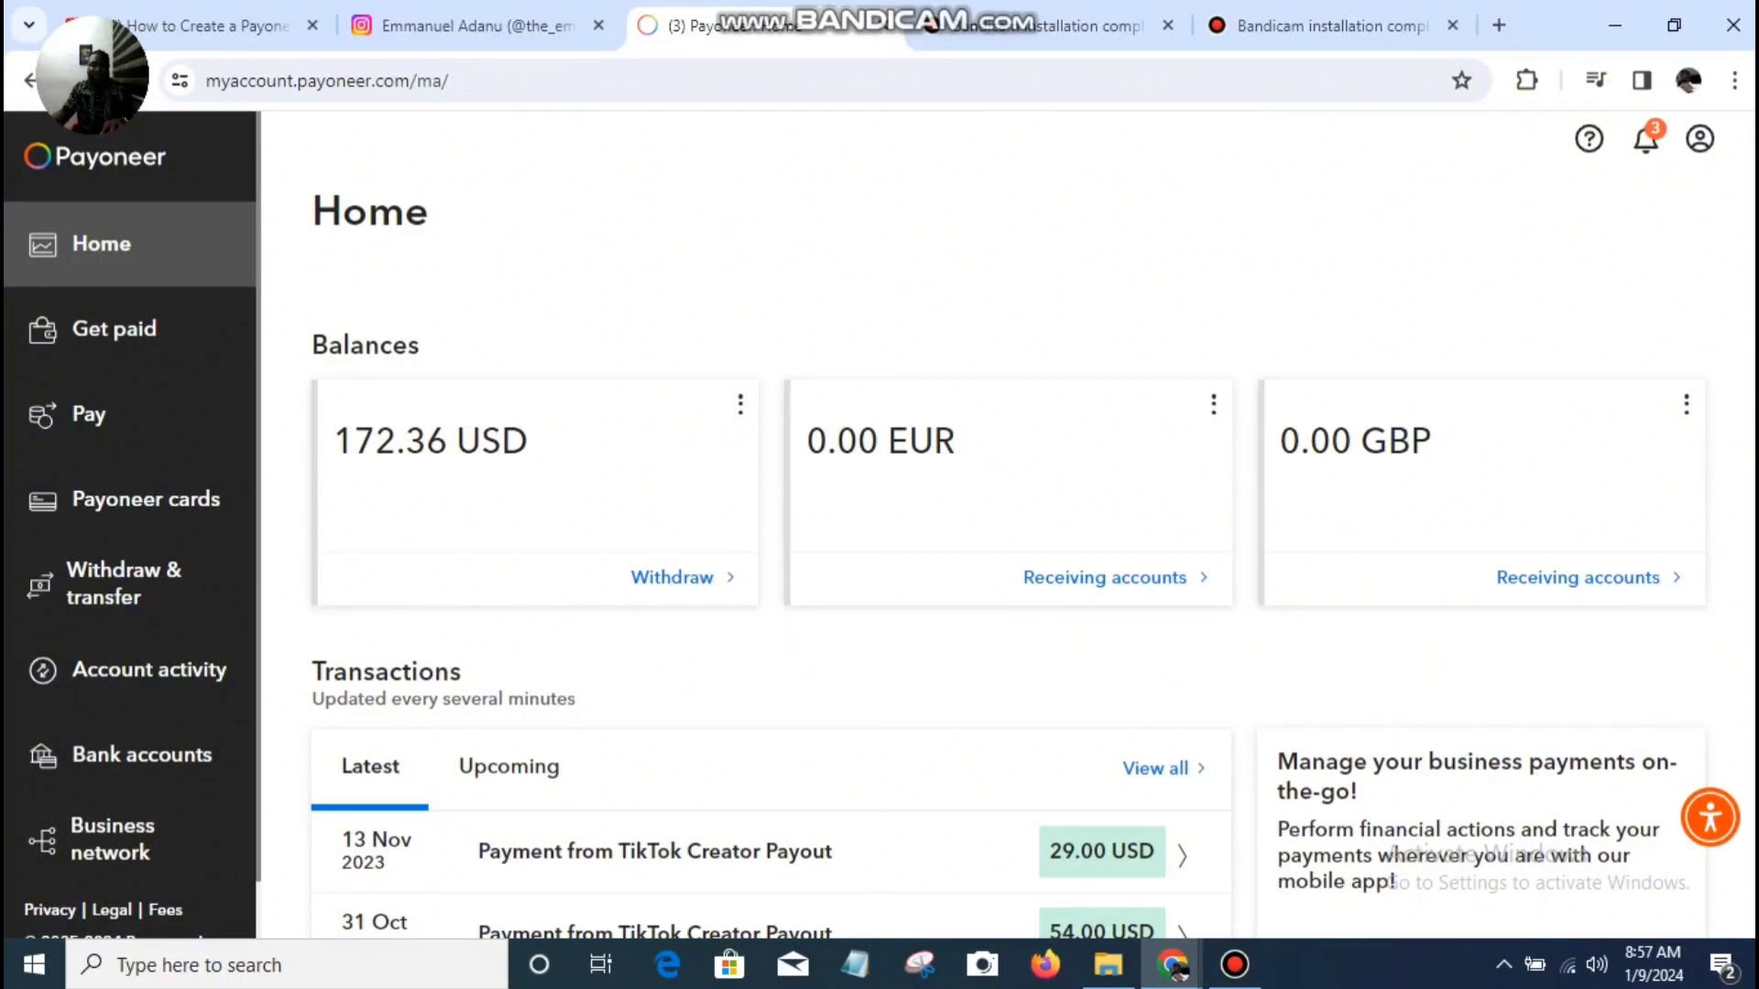
- View the account details of the USD receiving account from the USD balance, then close them
click(740, 404)
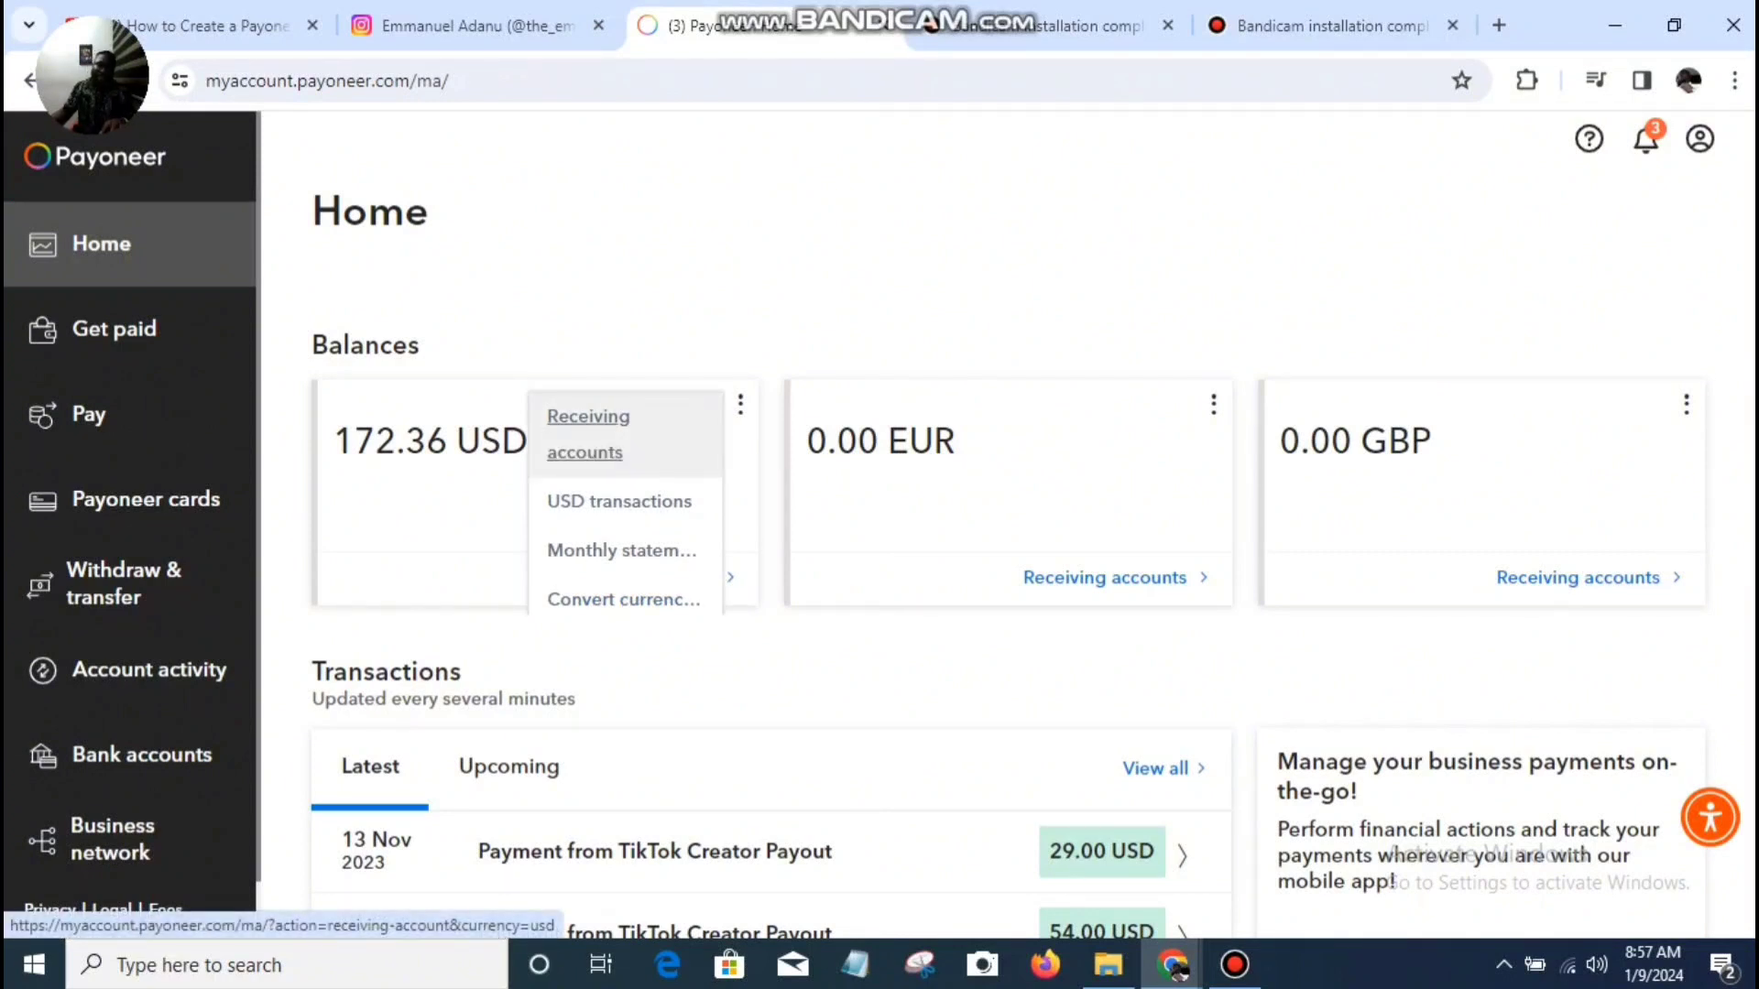
click(588, 435)
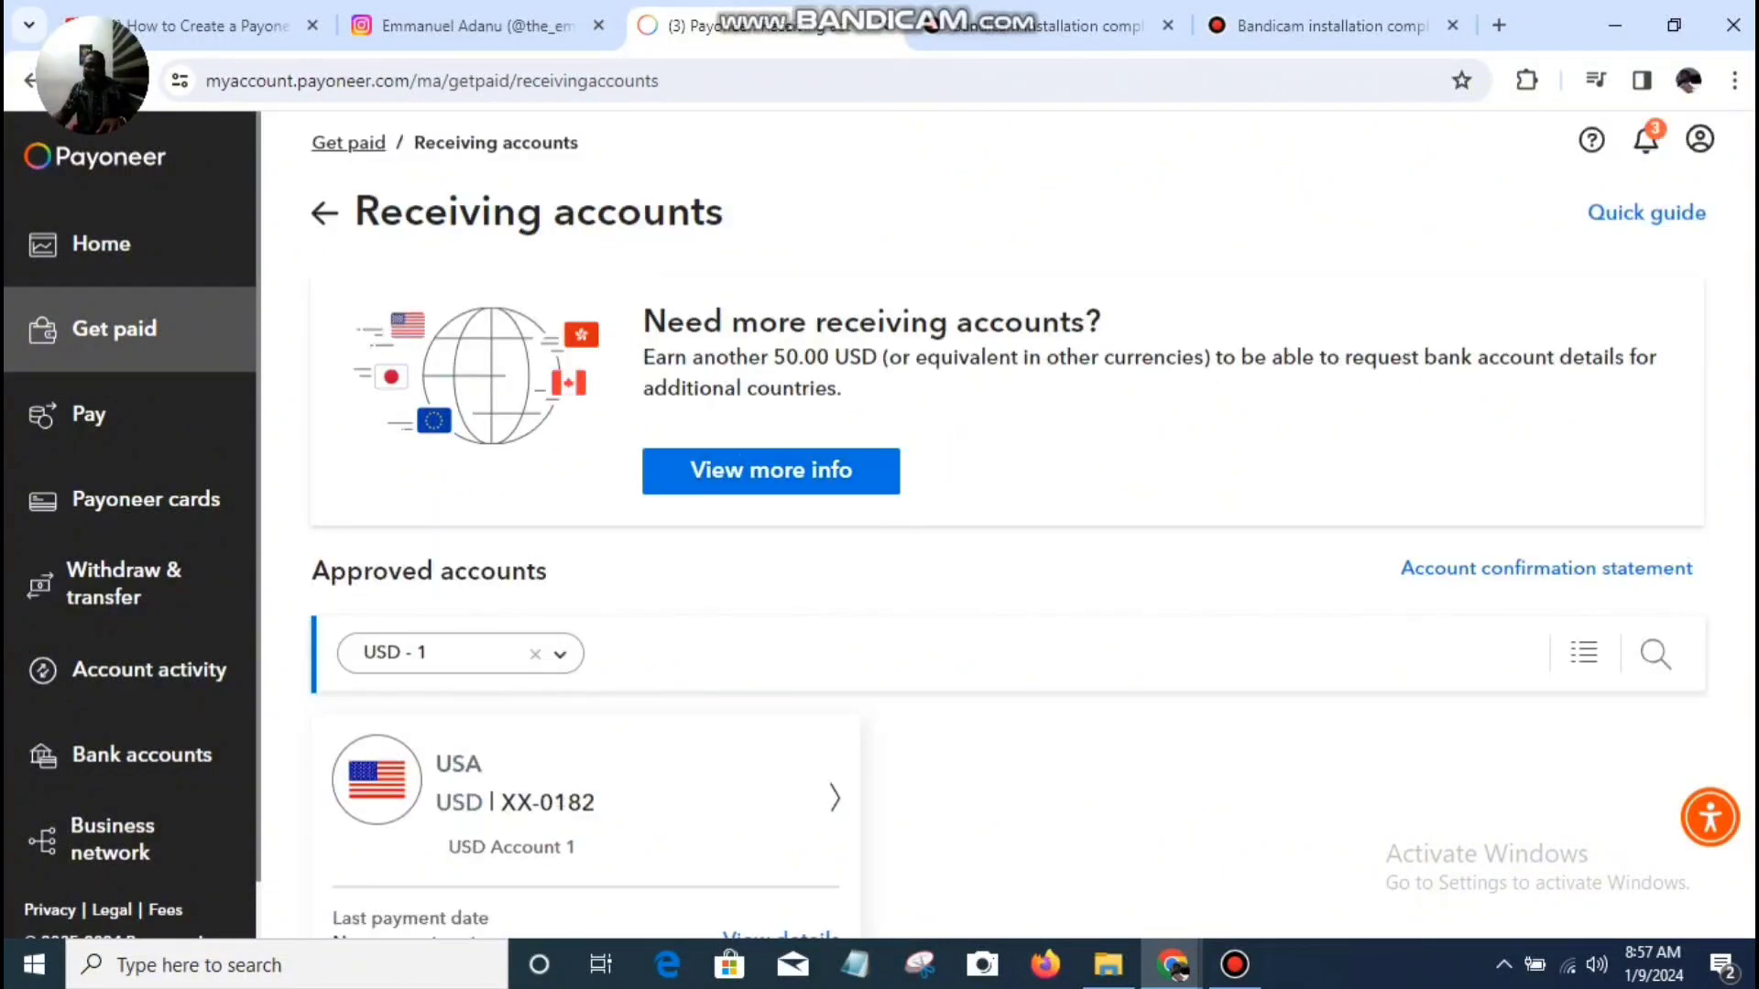
scroll(1008, 504, down, 2)
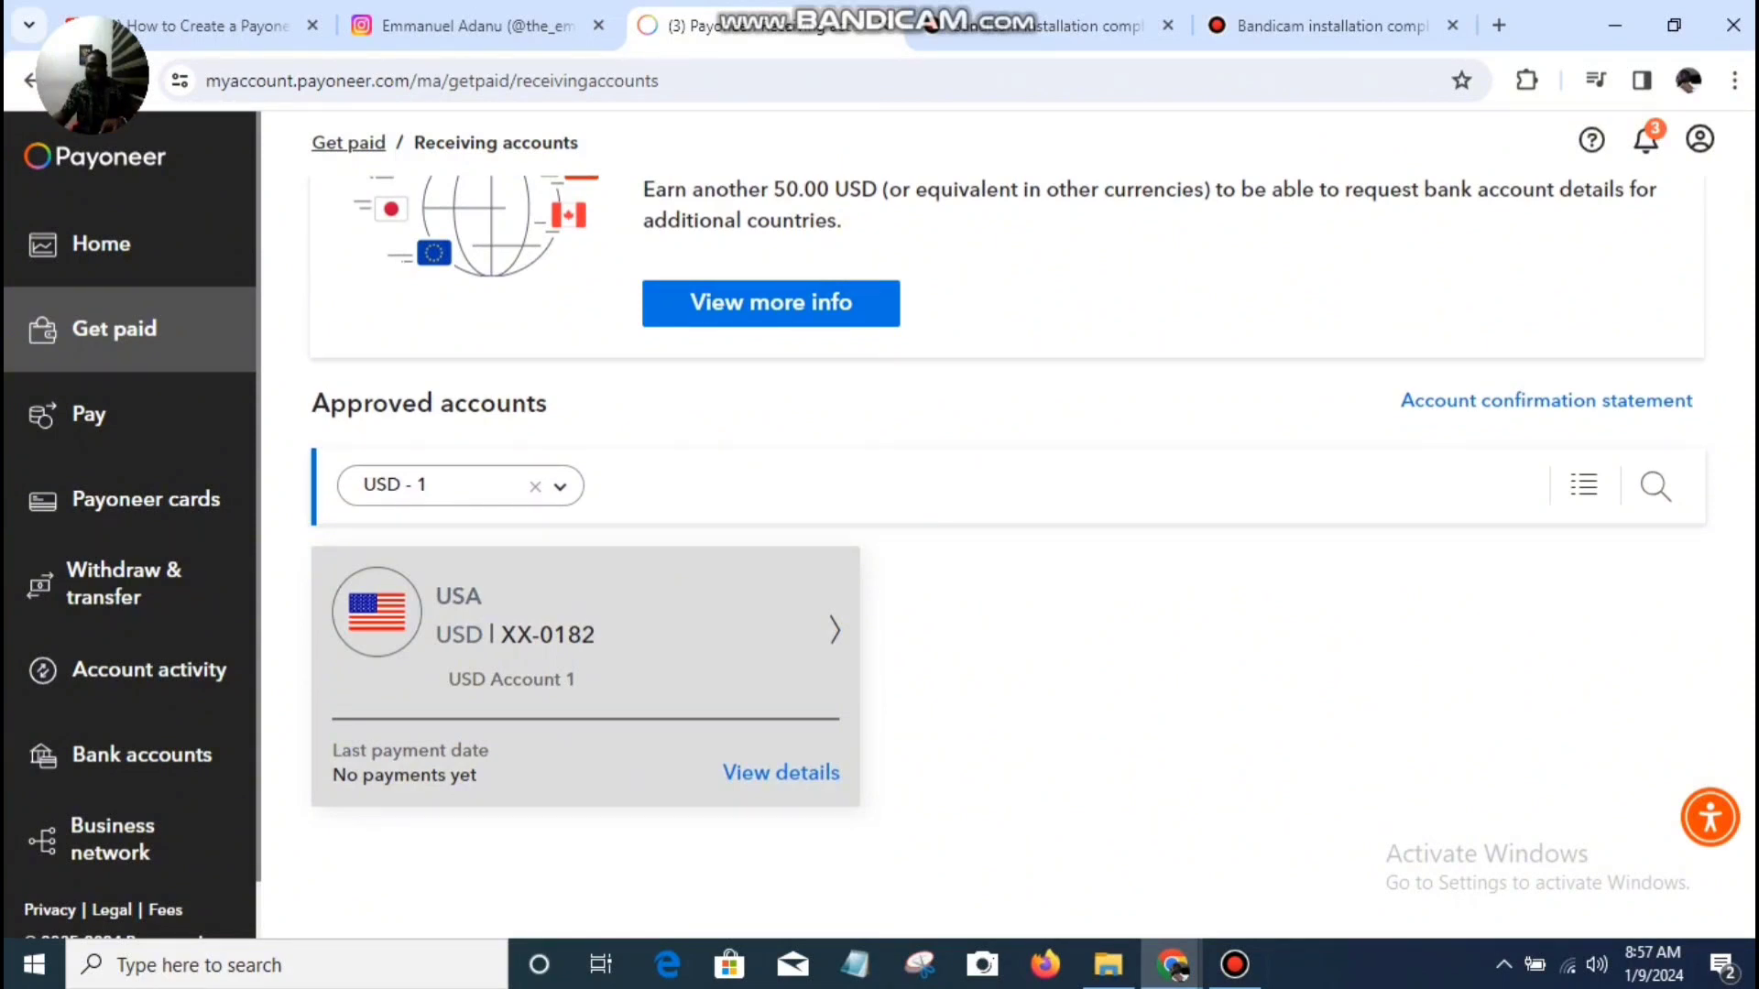
click(780, 772)
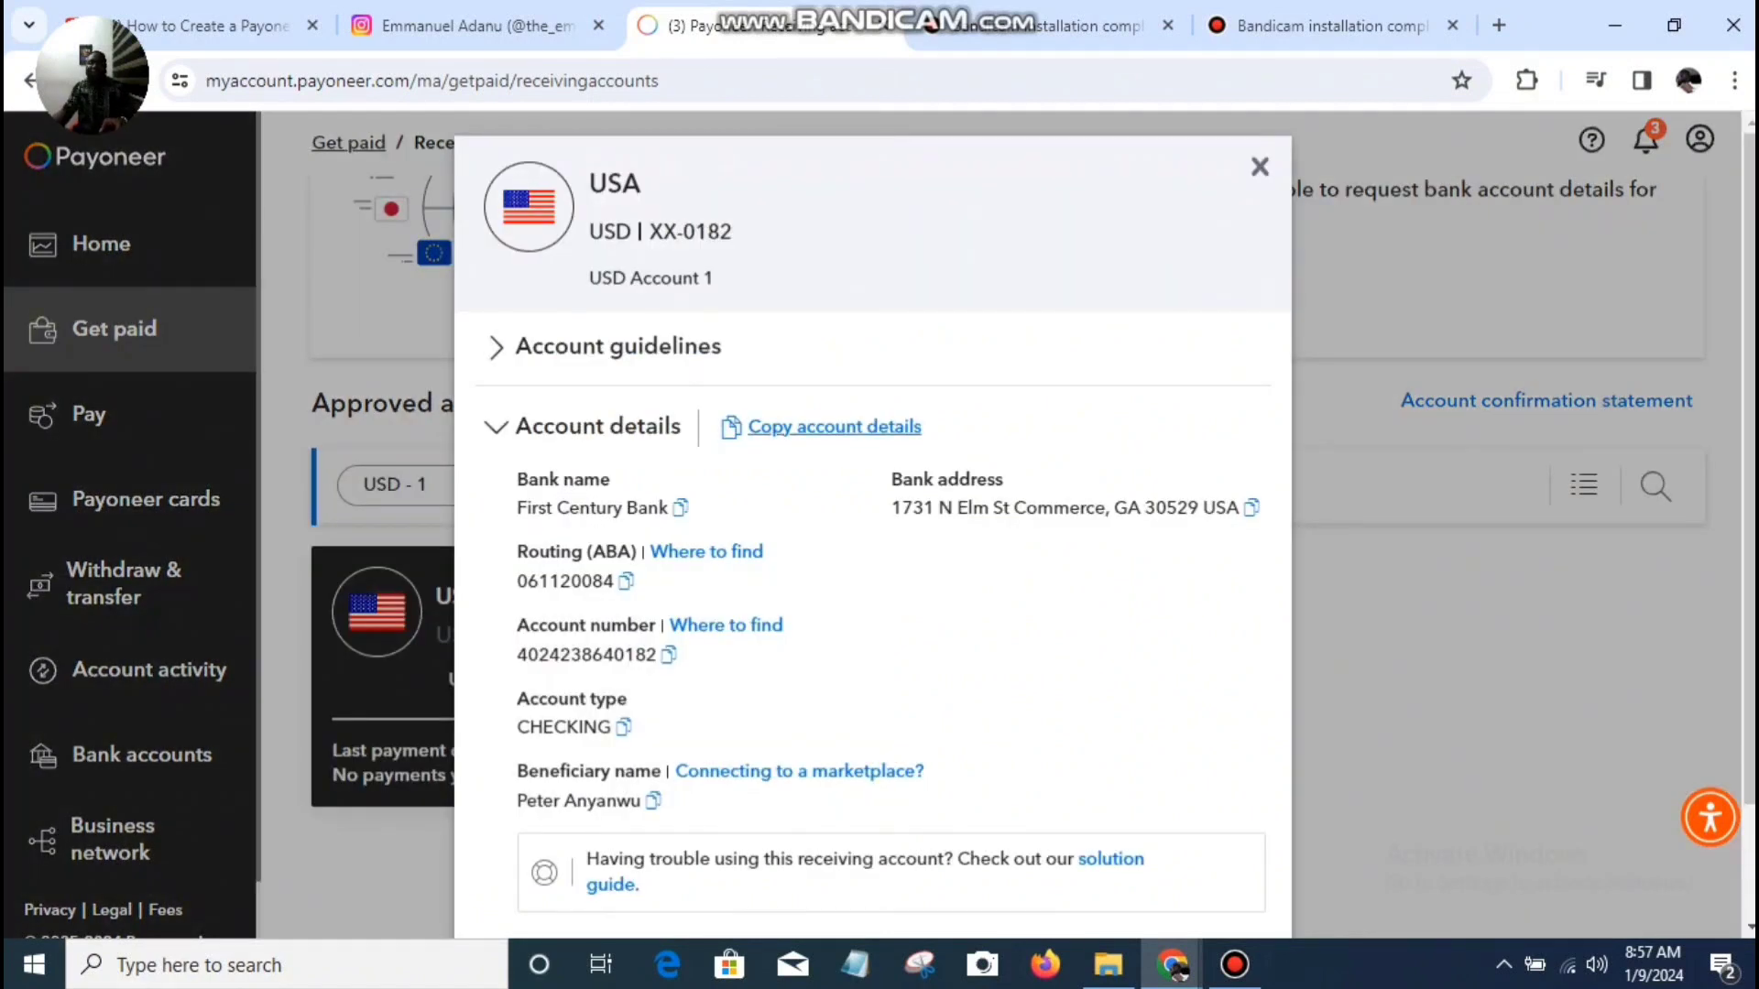
scroll(872, 531, down, 2)
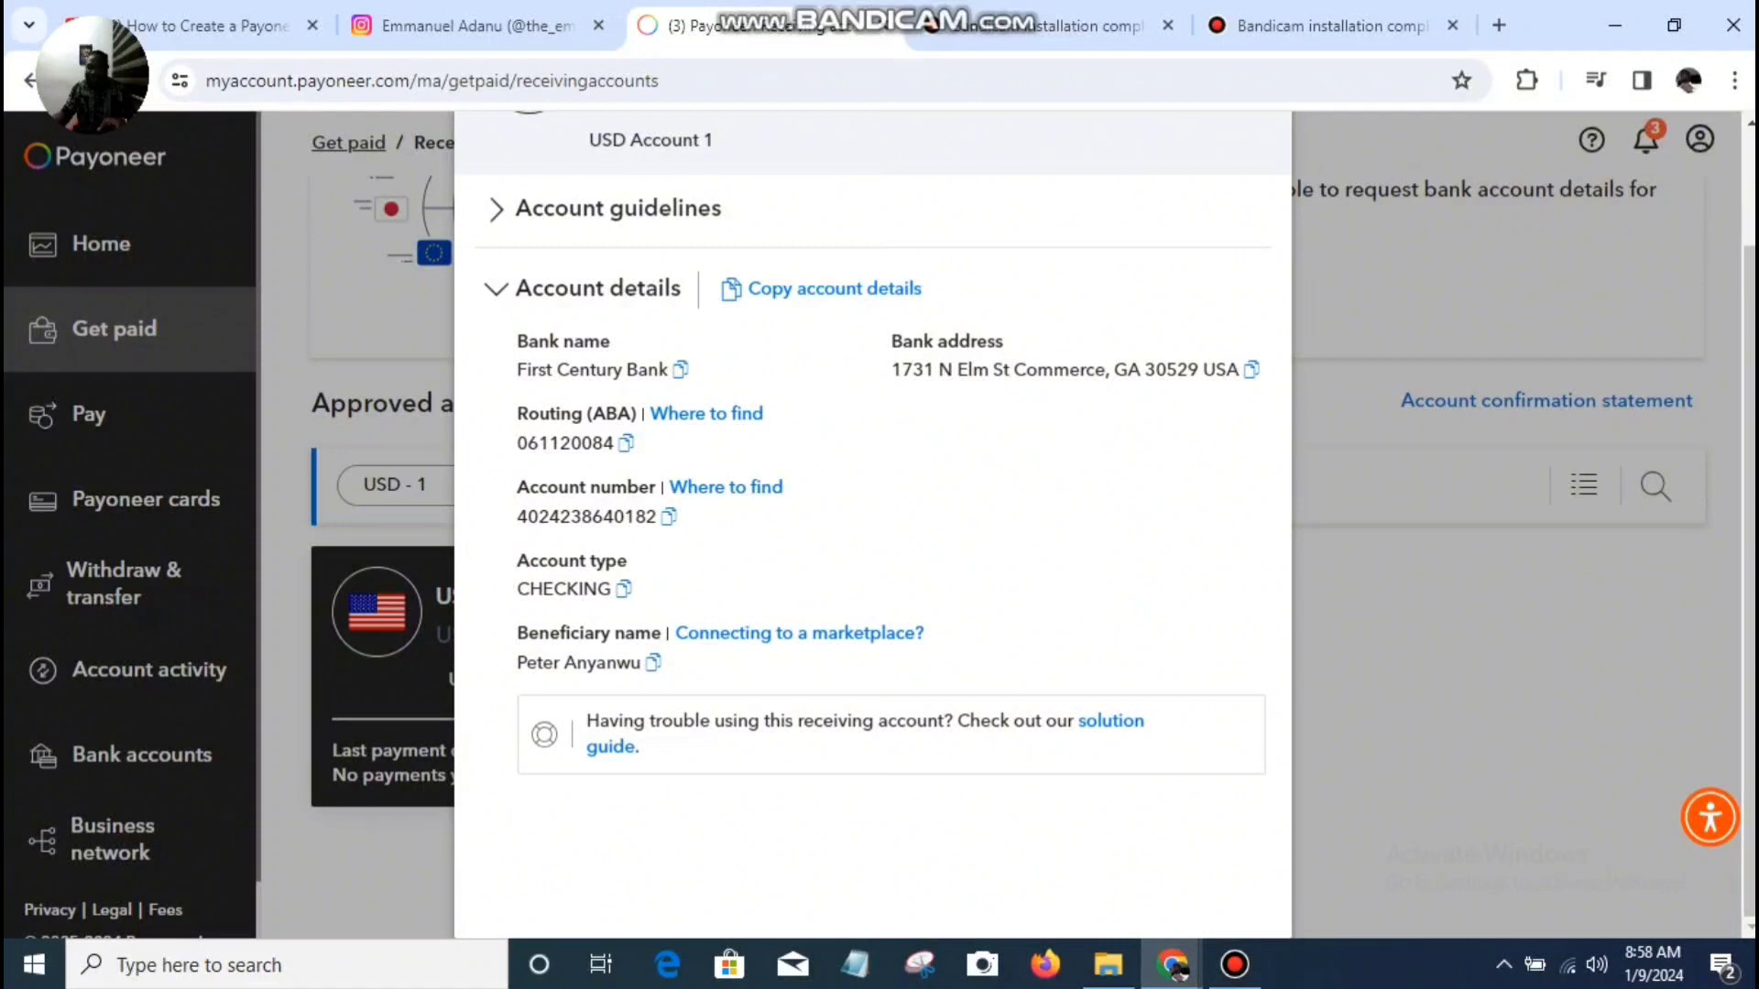
scroll(872, 522, up, 2)
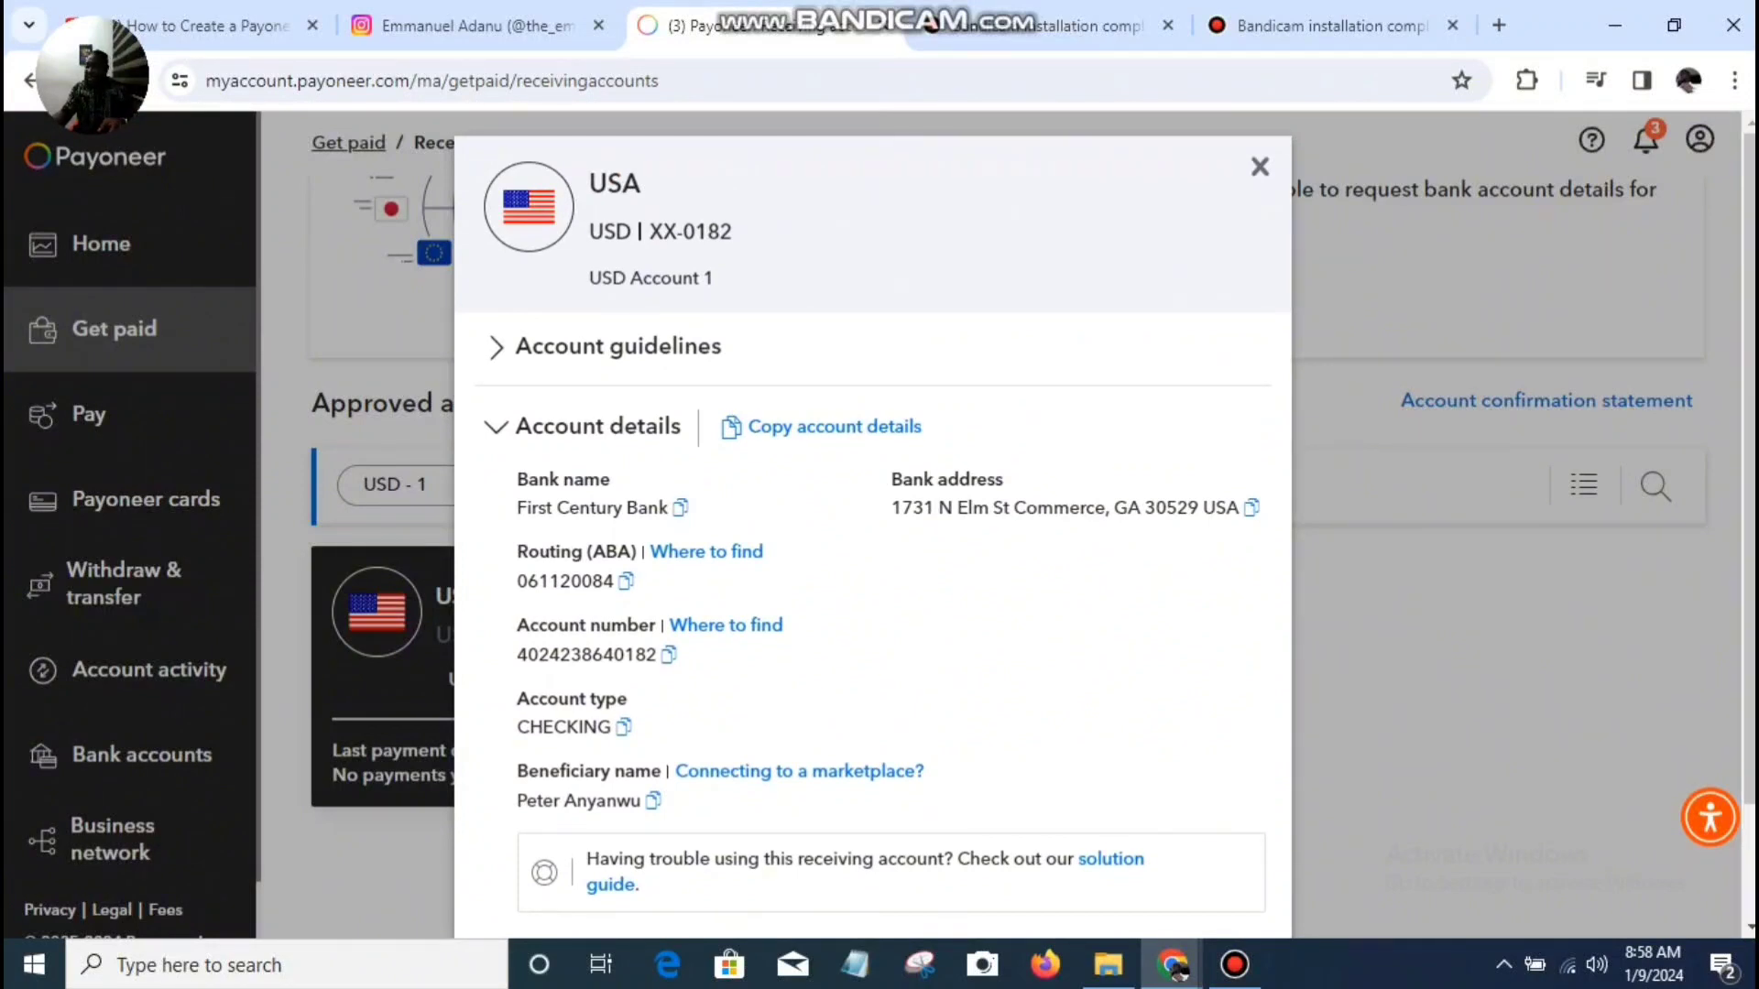
click(1260, 167)
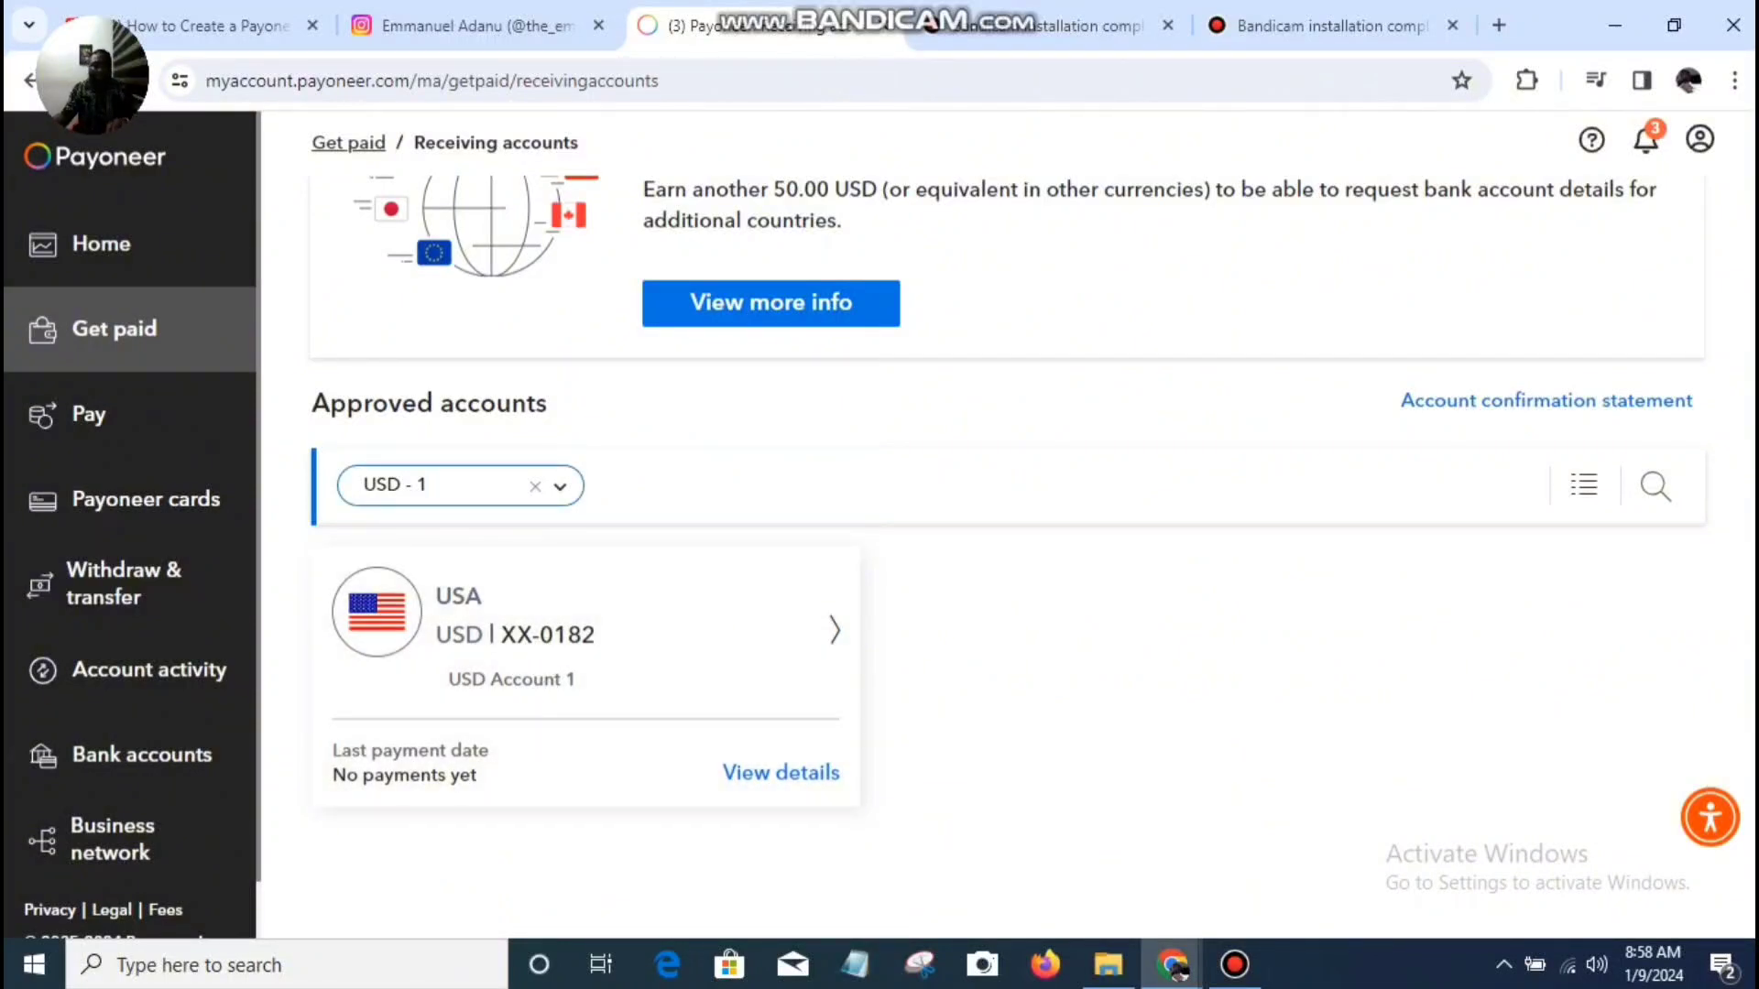
- Add GBP to the currency filter of the approved accounts and view the UK receiving account's details
double_click(559, 486)
click(559, 486)
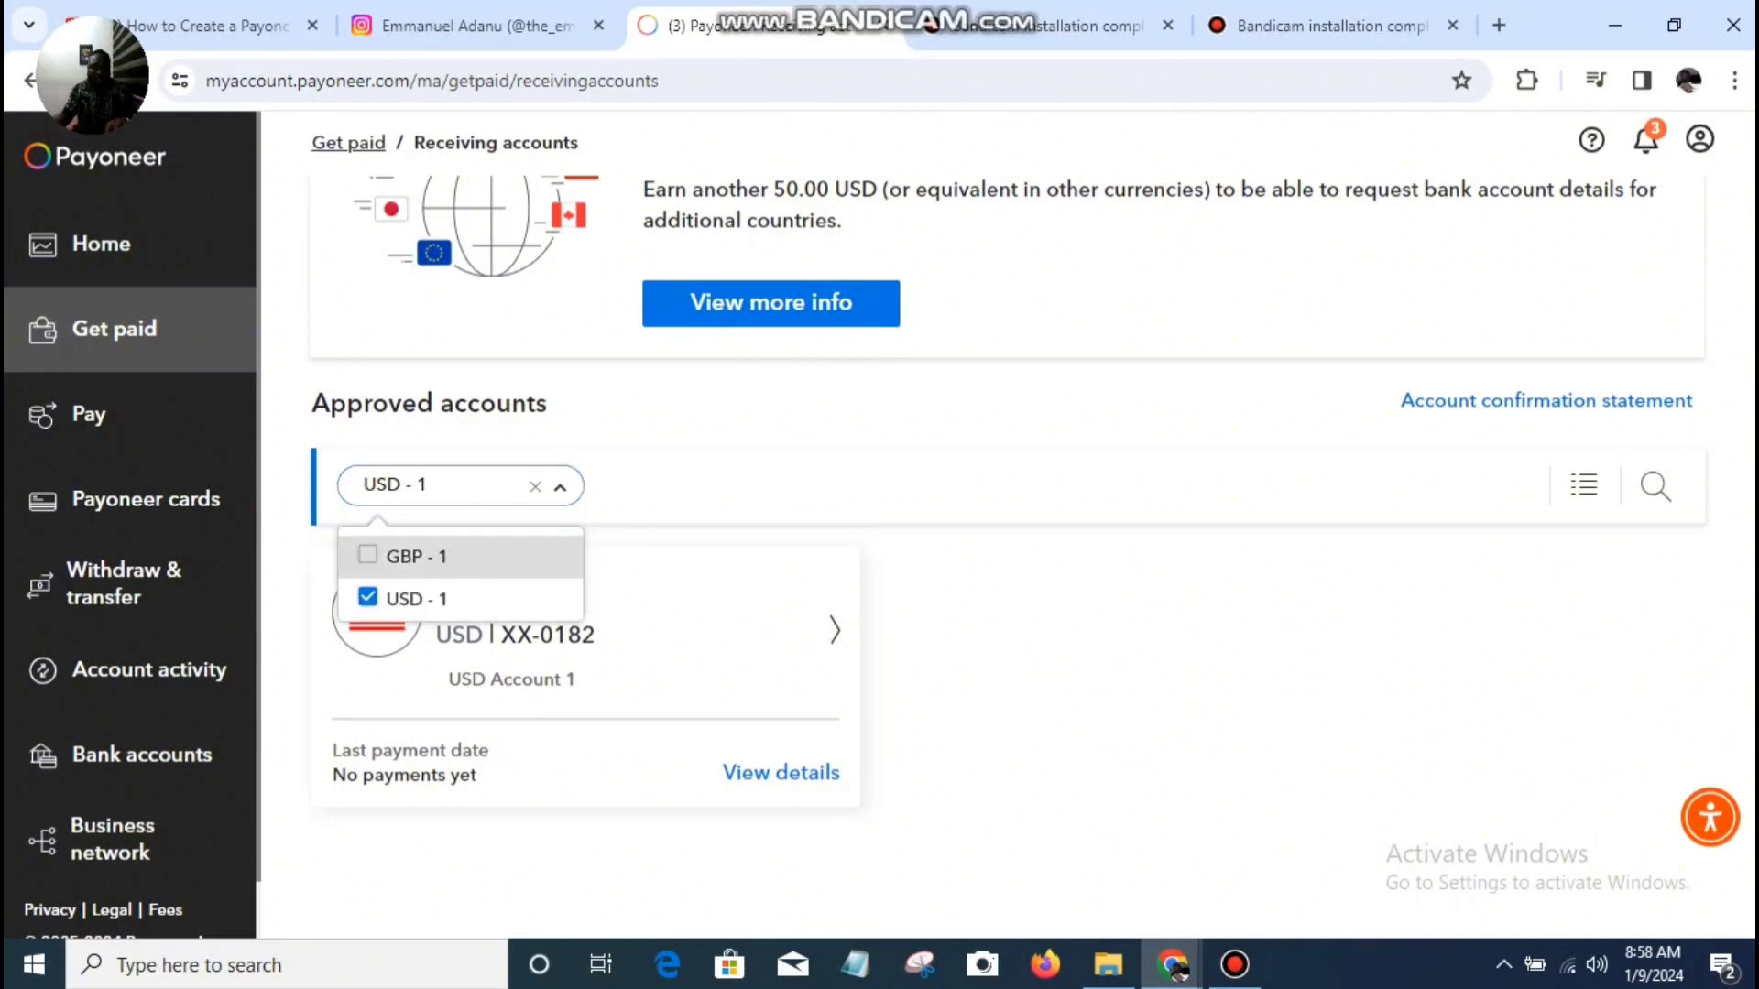
click(403, 557)
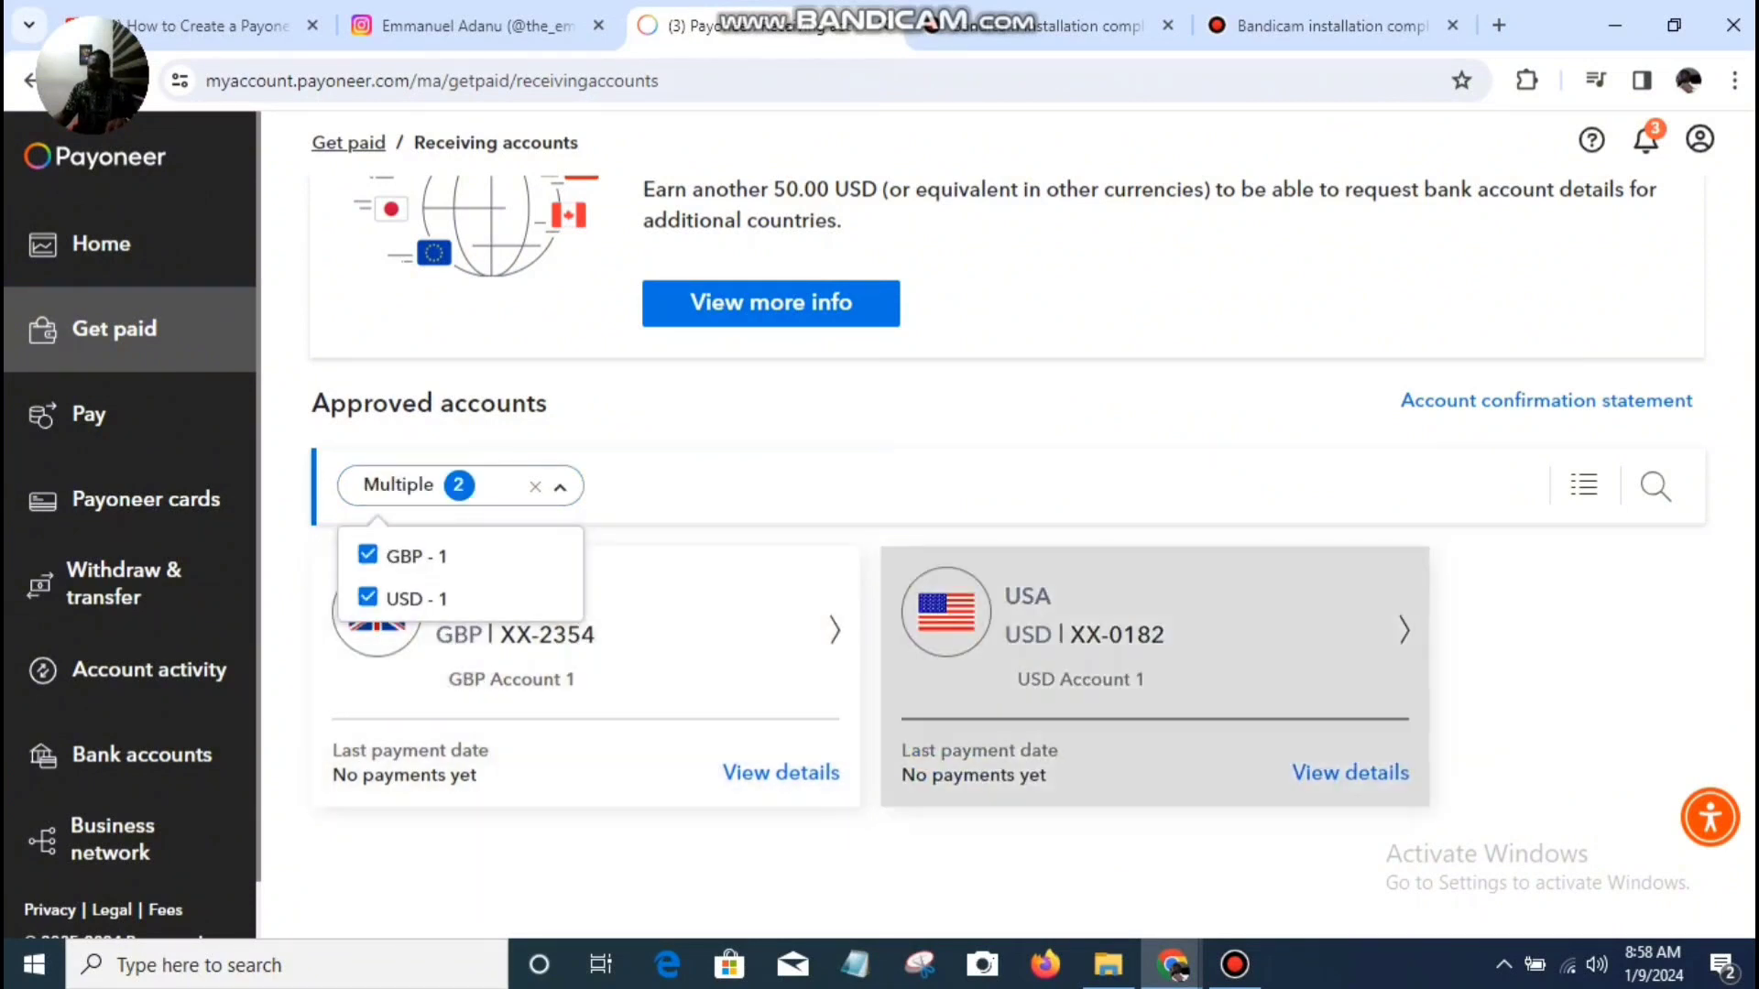
click(781, 773)
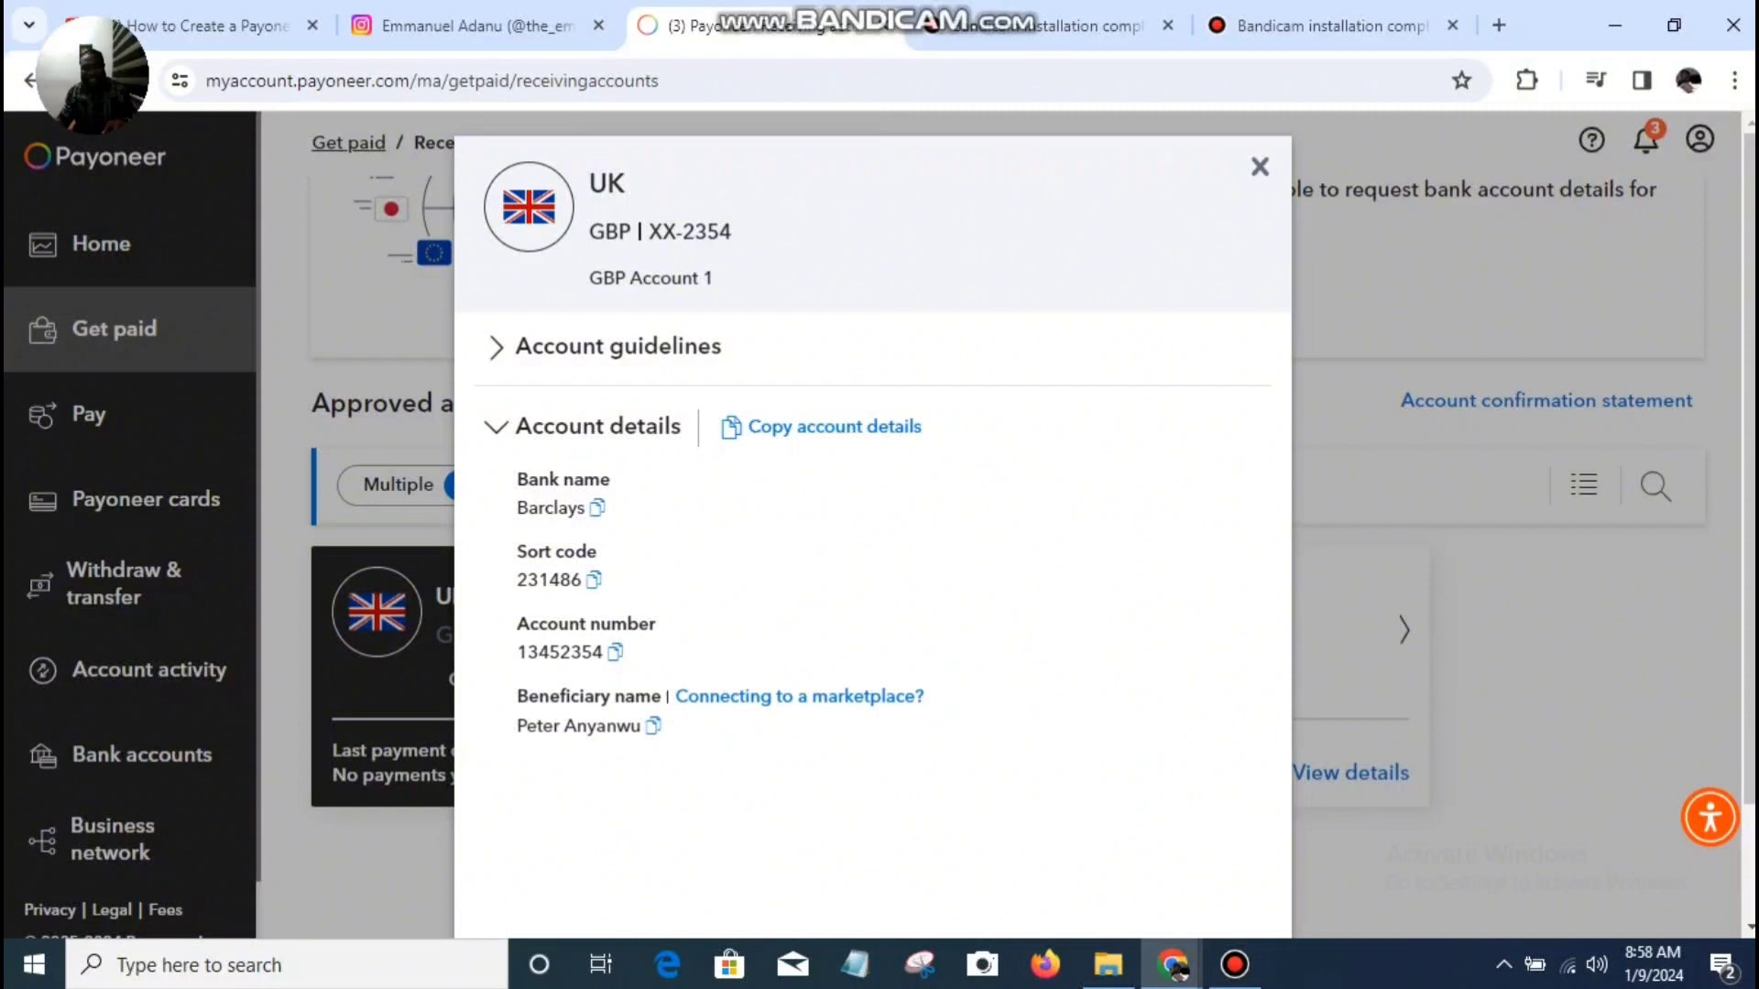
key(Escape)
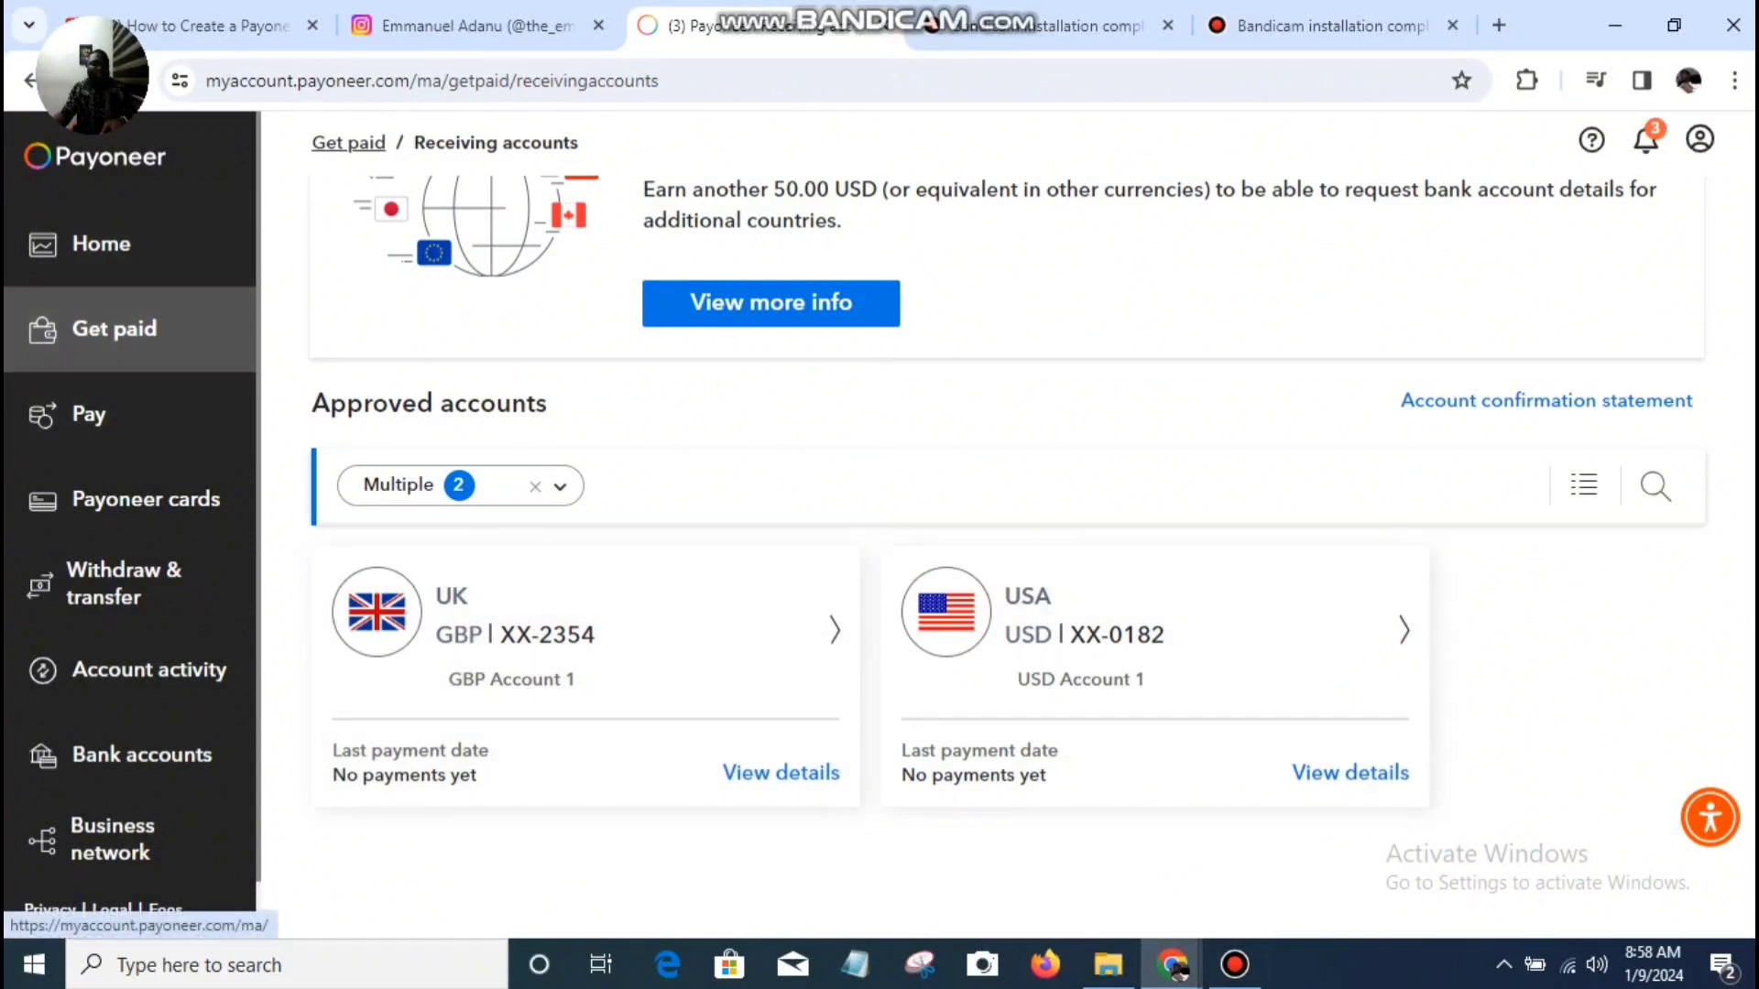
- Return to the Home page and look through the available options of the USD, EUR and GBP balances
click(31, 80)
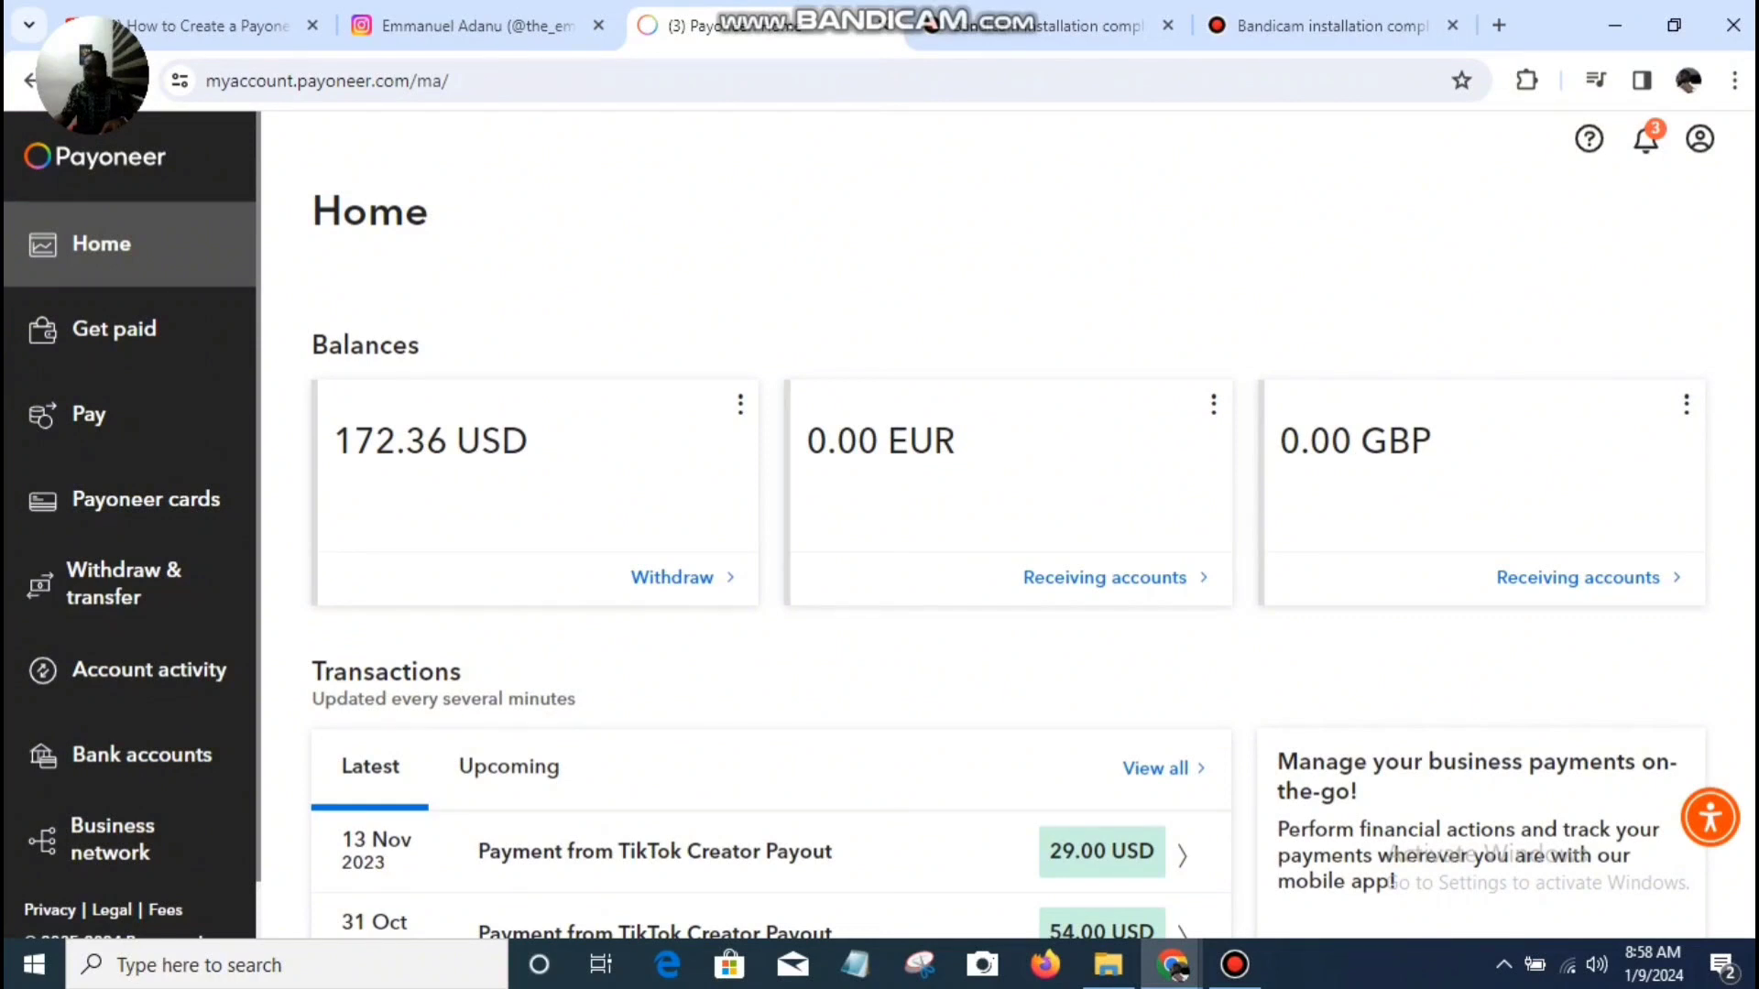
click(741, 404)
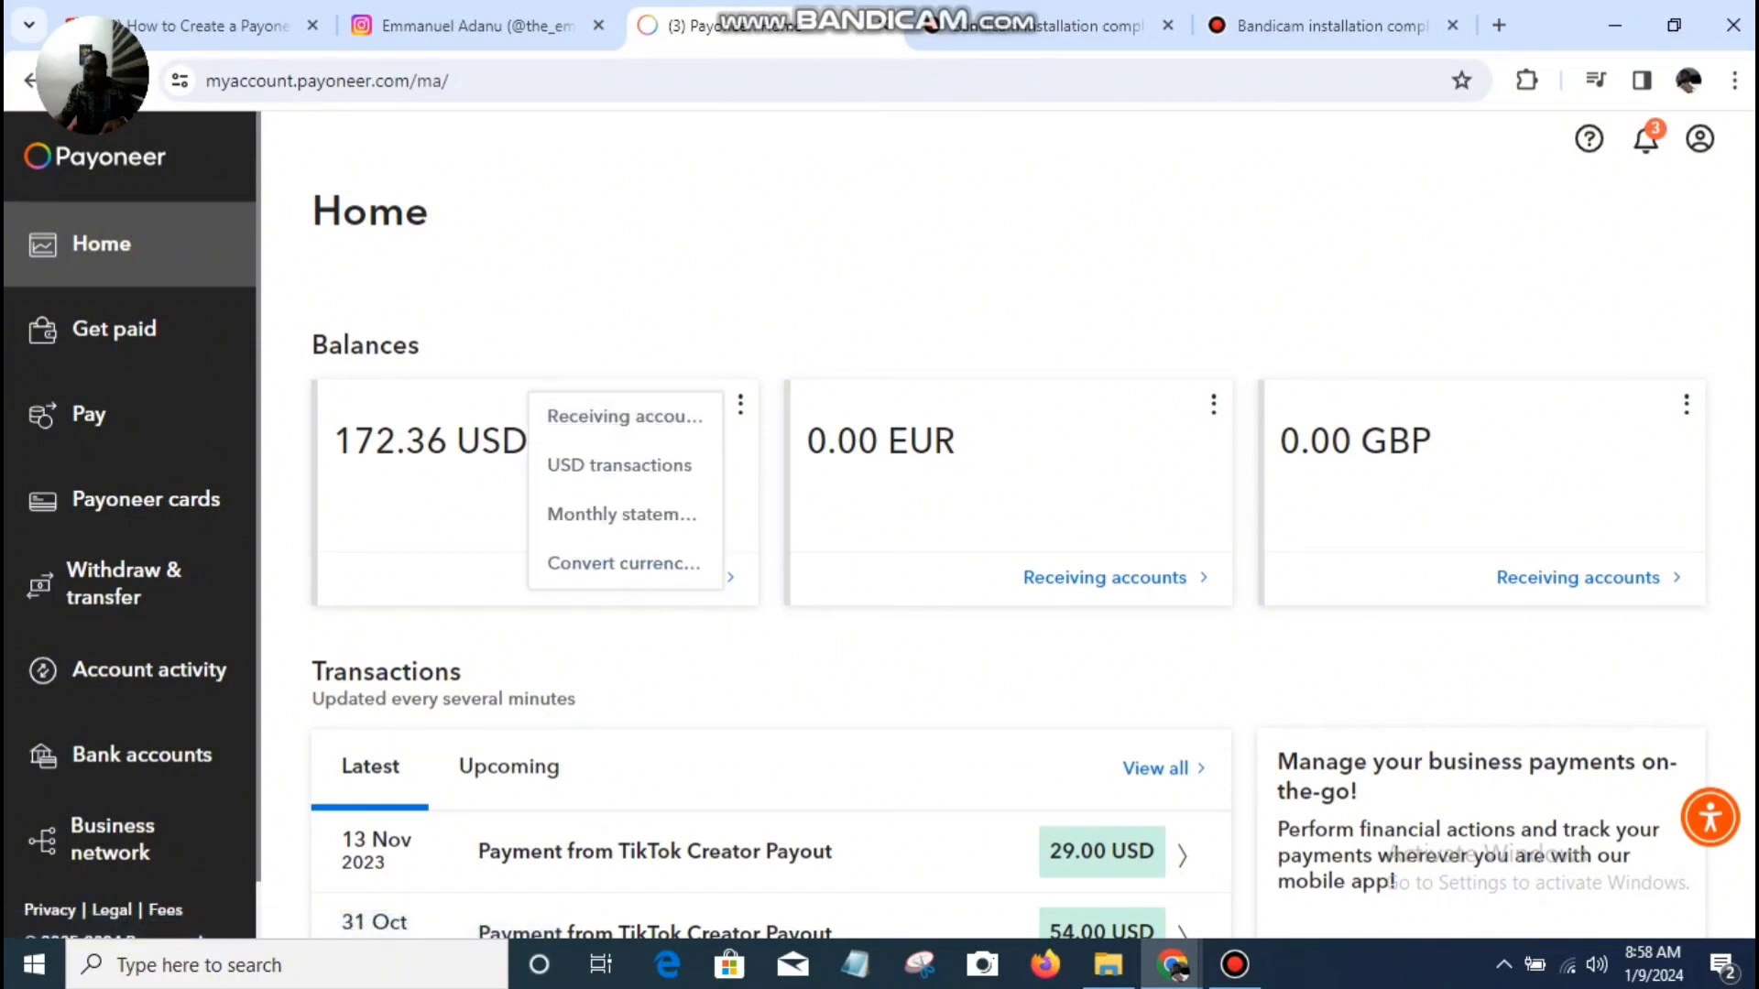
click(1213, 405)
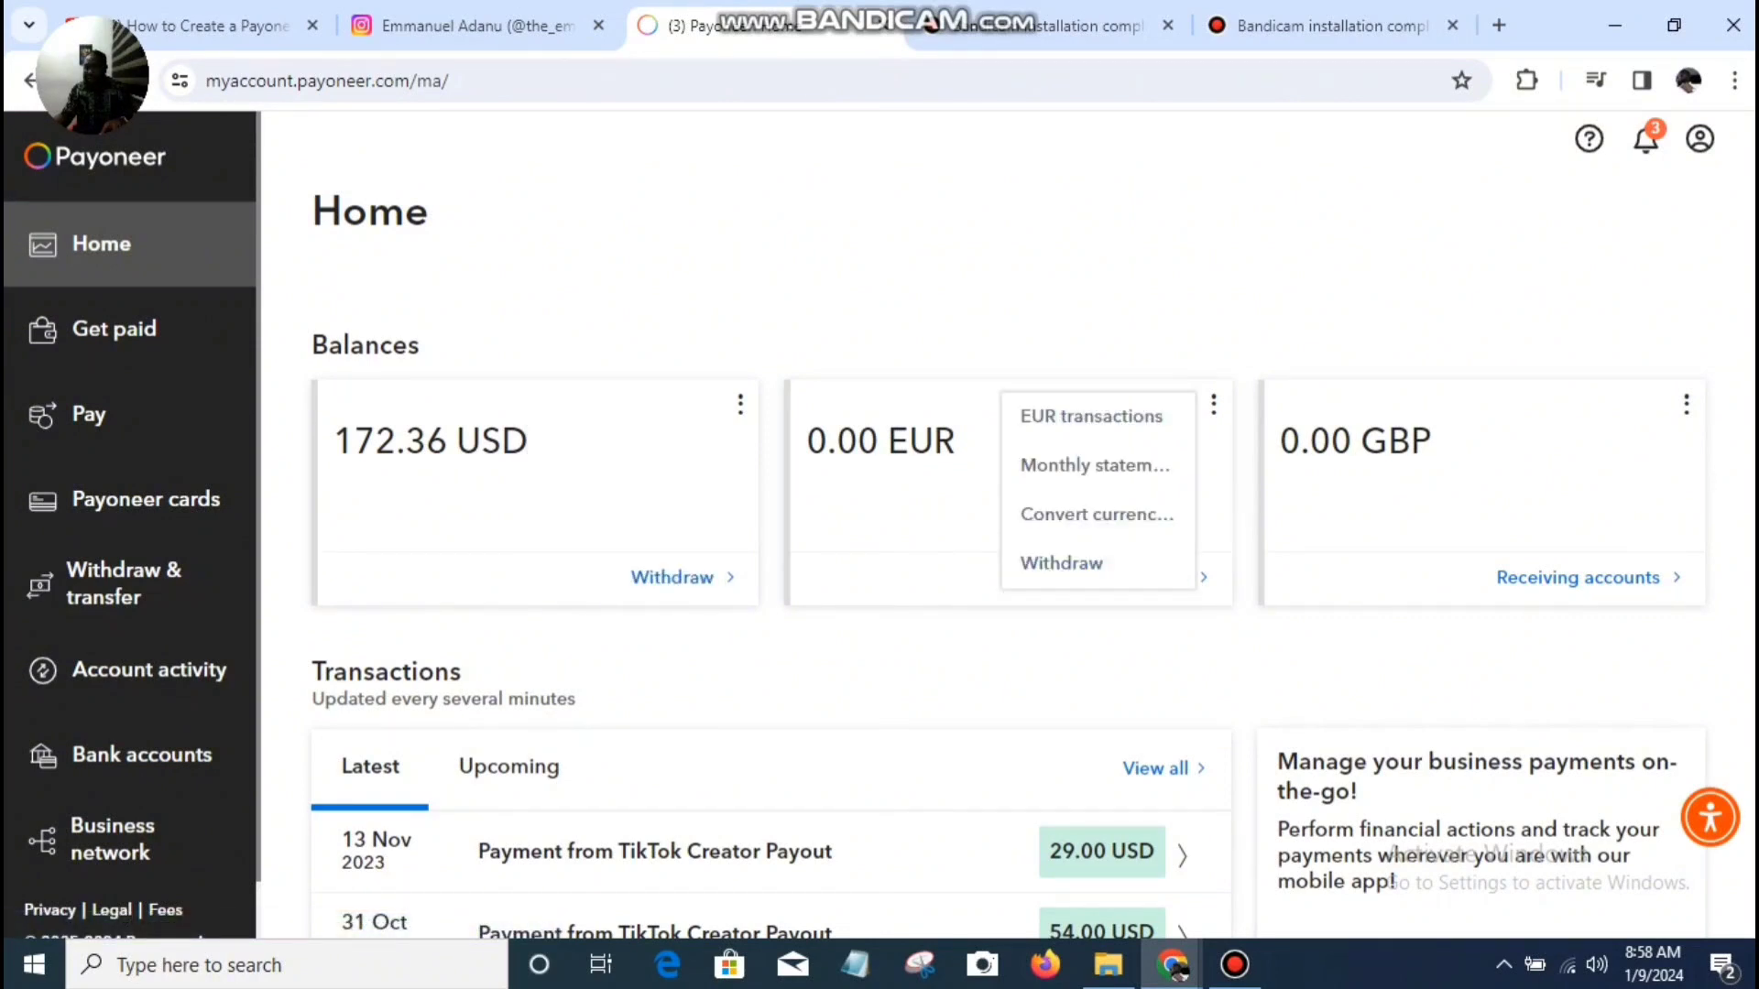
click(1686, 404)
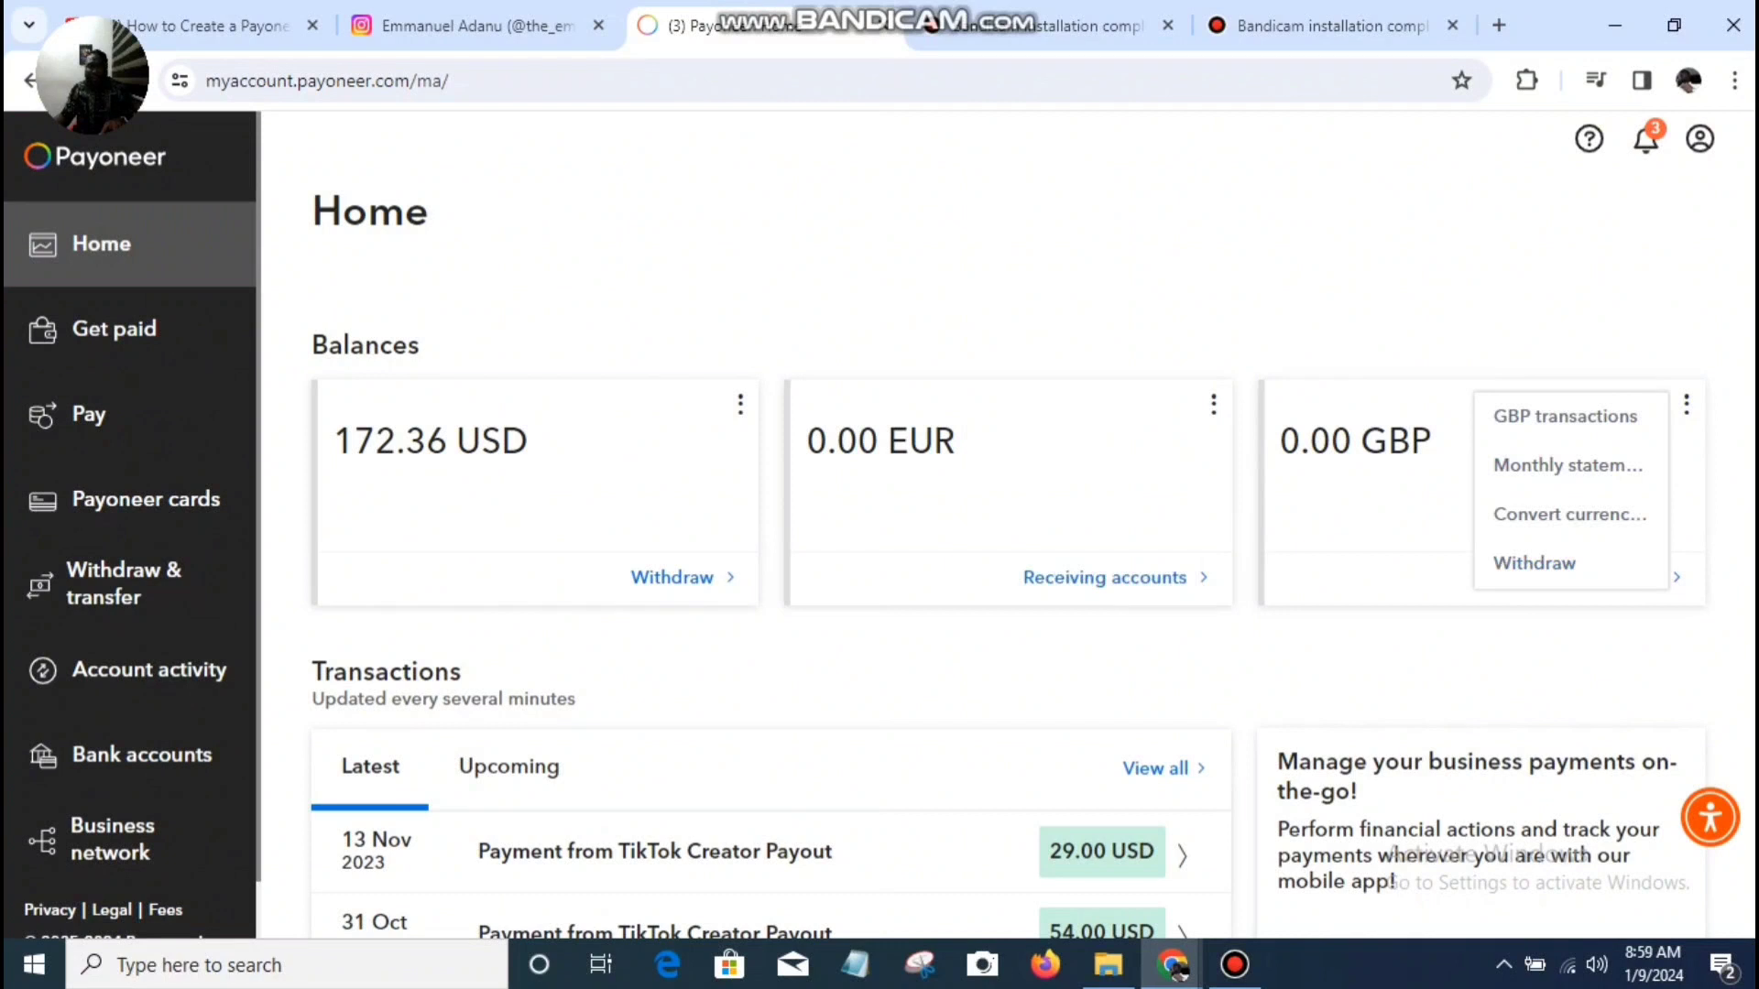
click(741, 404)
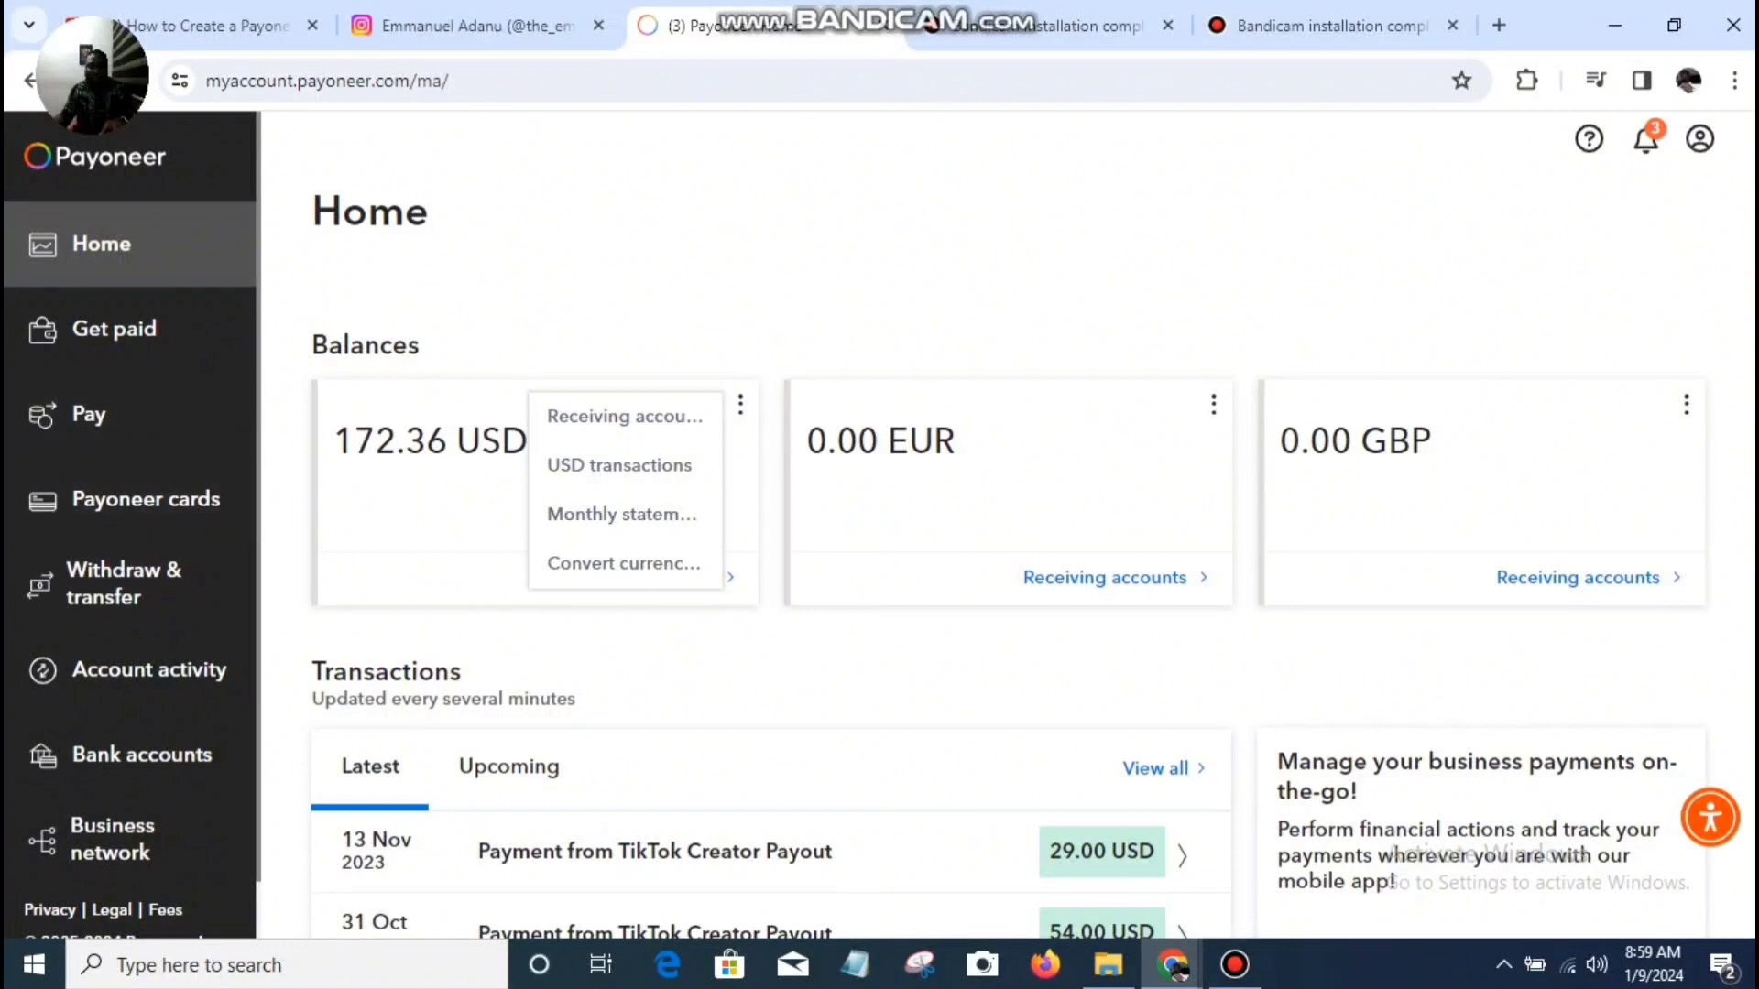
key(Escape)
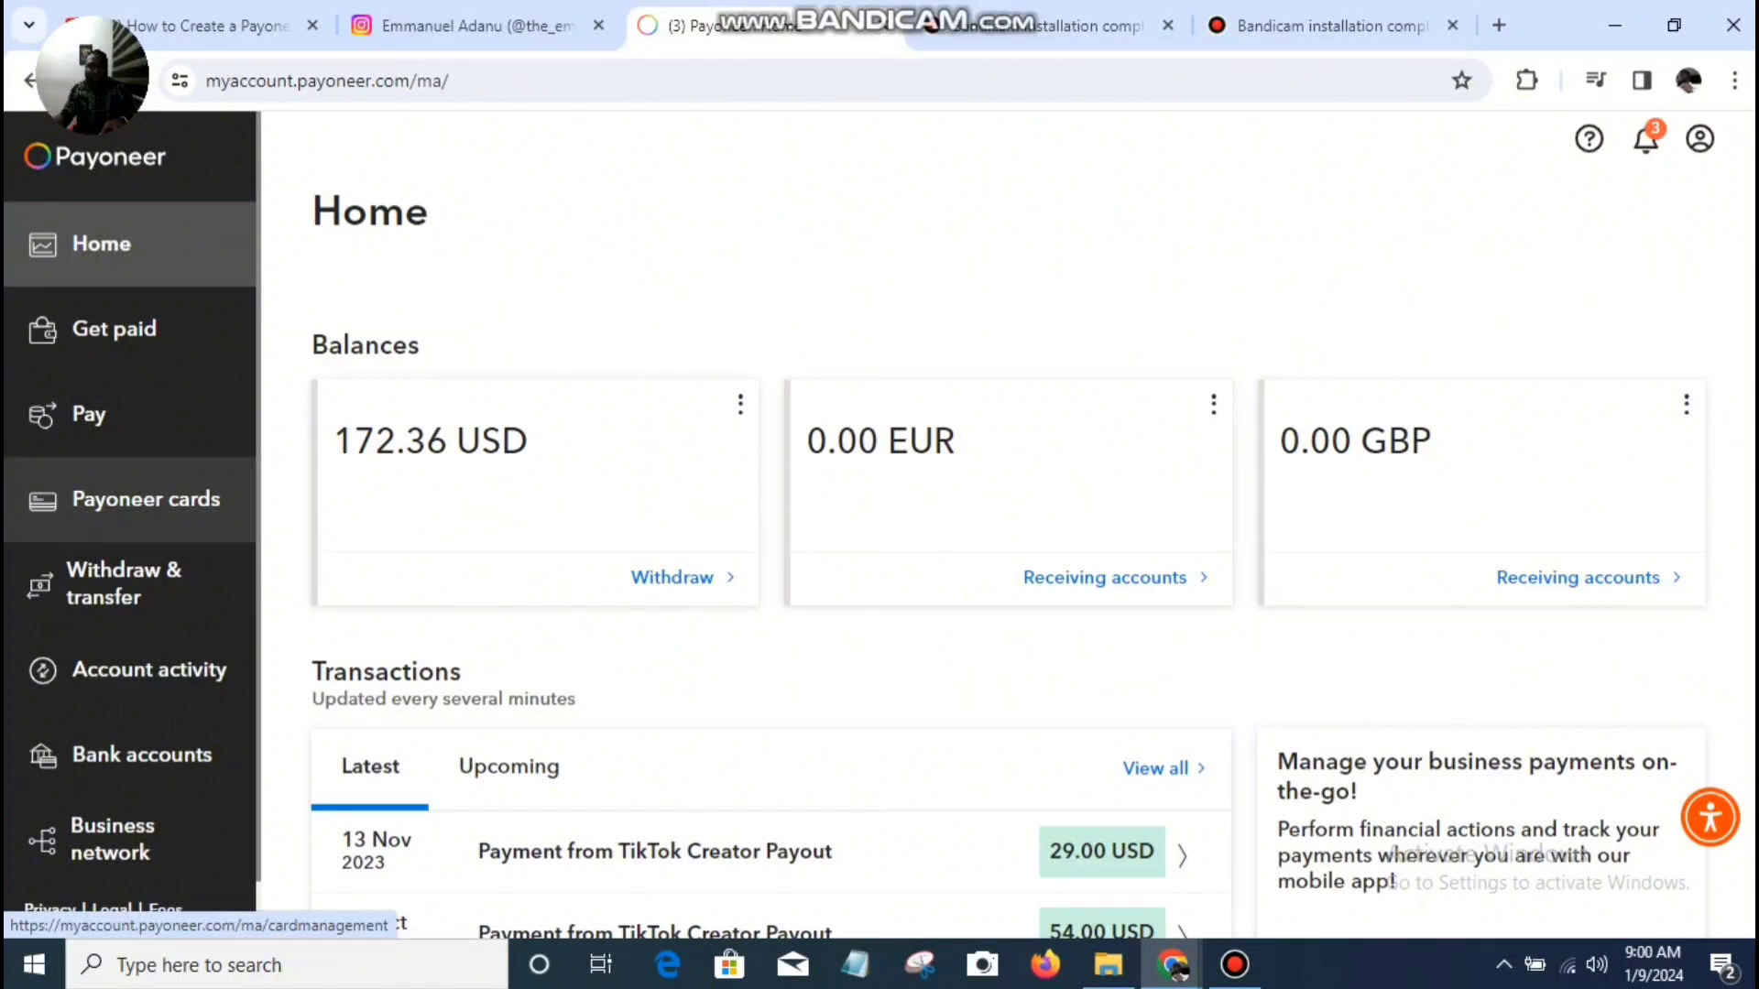
- Examine the latest transactions on the Home page and the options of the USD balance
scroll(513, 678, down, 3)
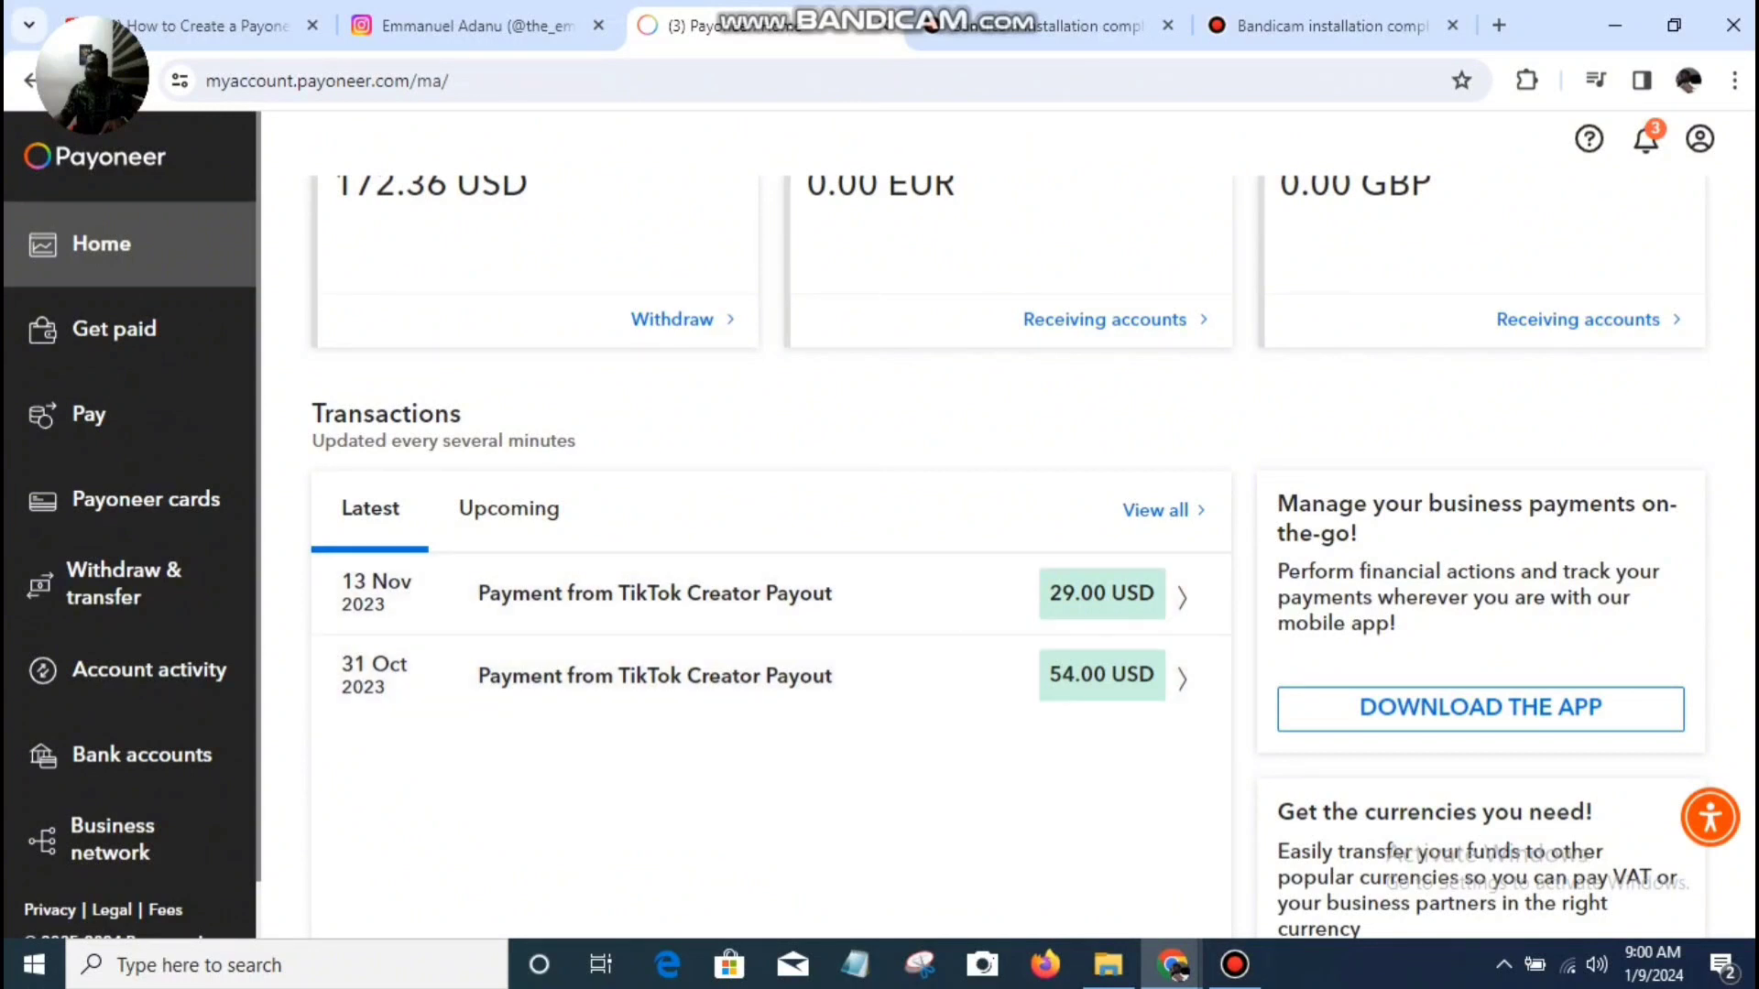
scroll(770, 641, up, 2)
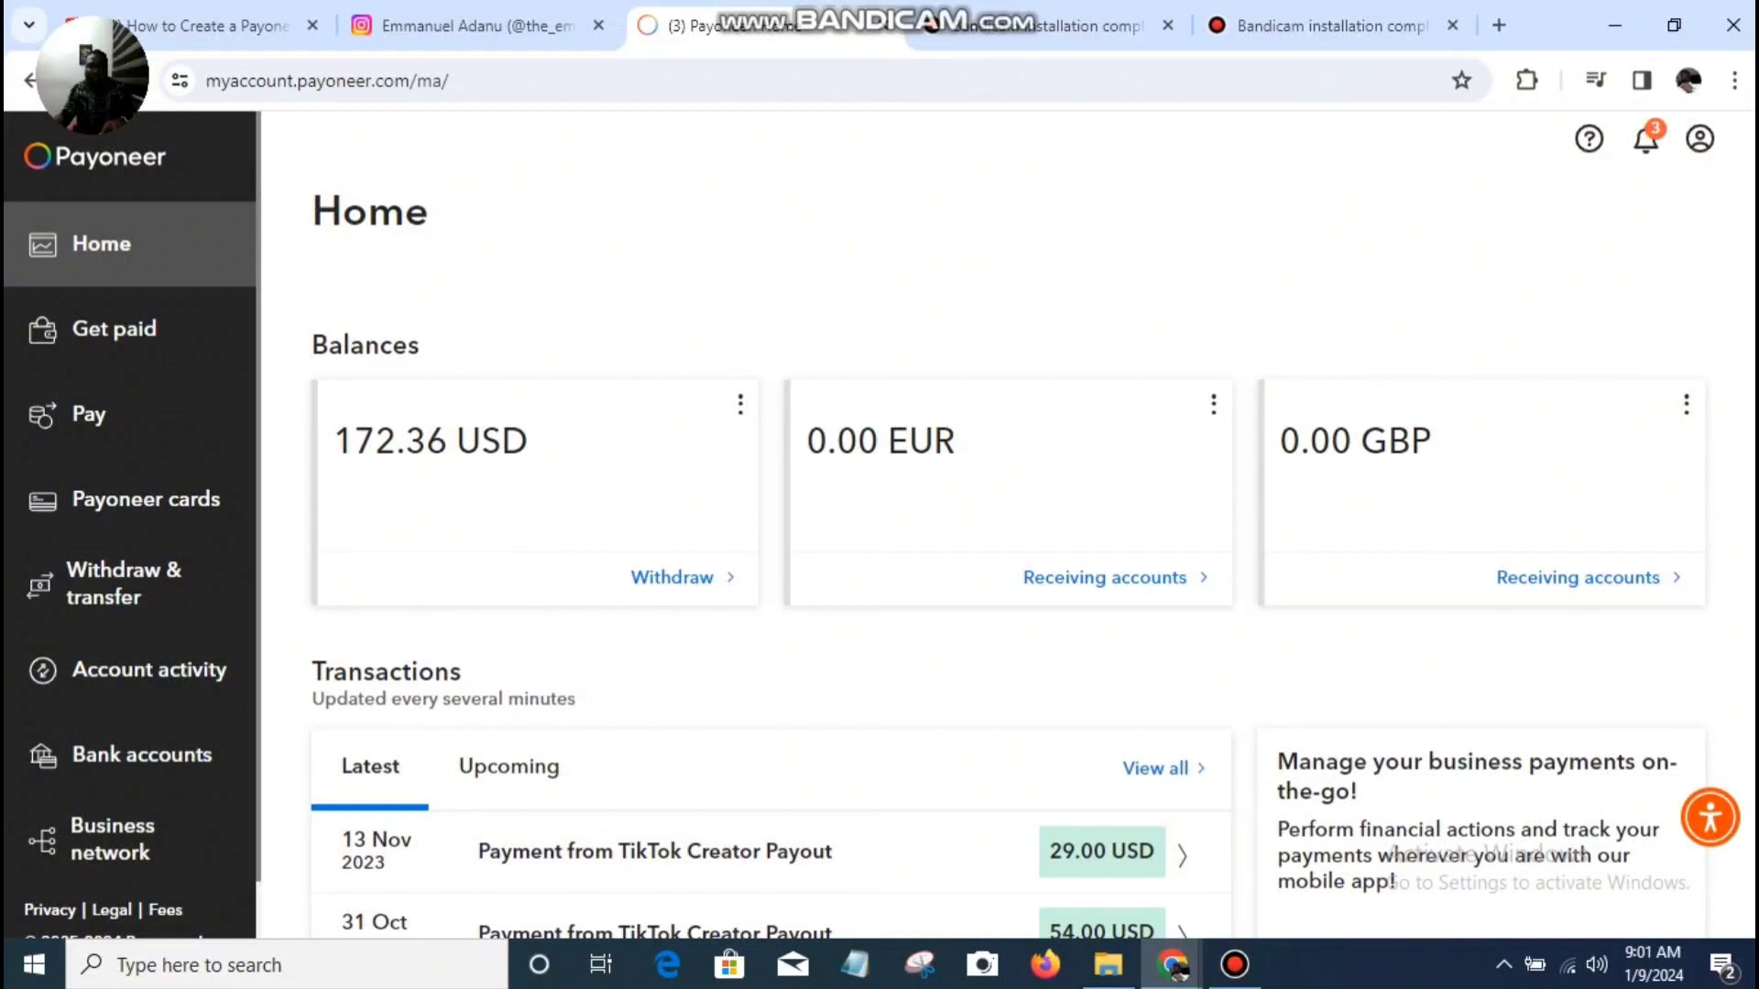
click(741, 404)
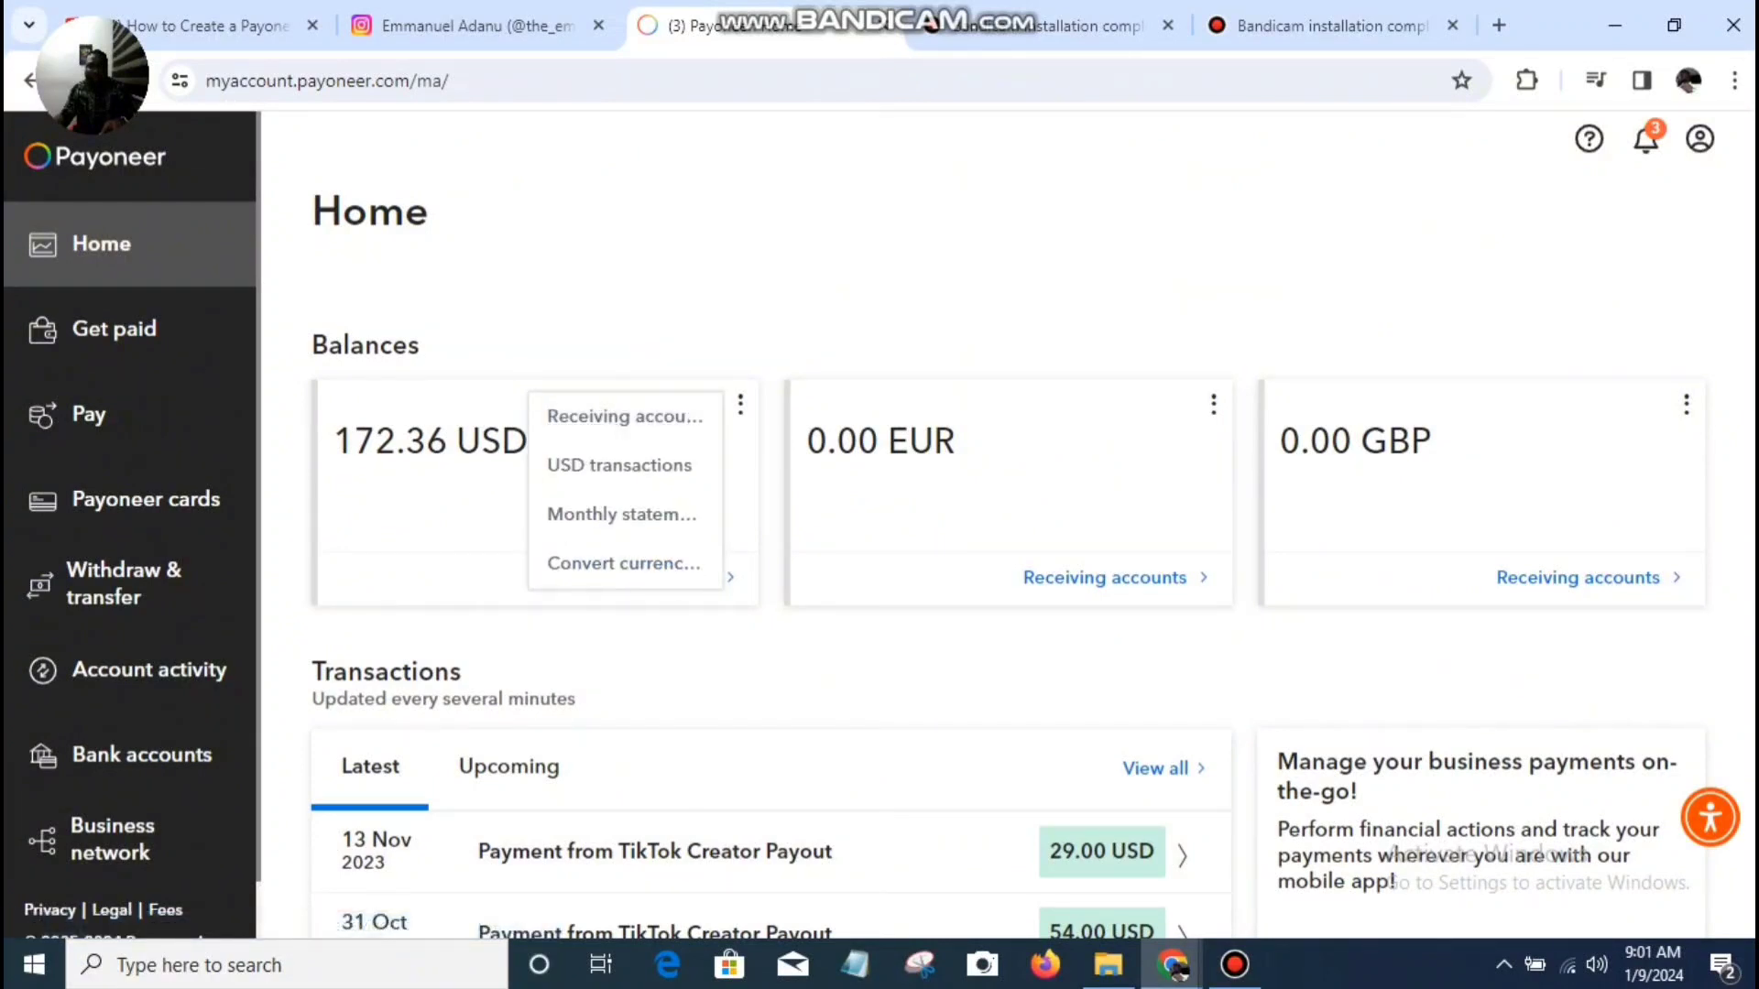
scroll(1008, 568, down, 3)
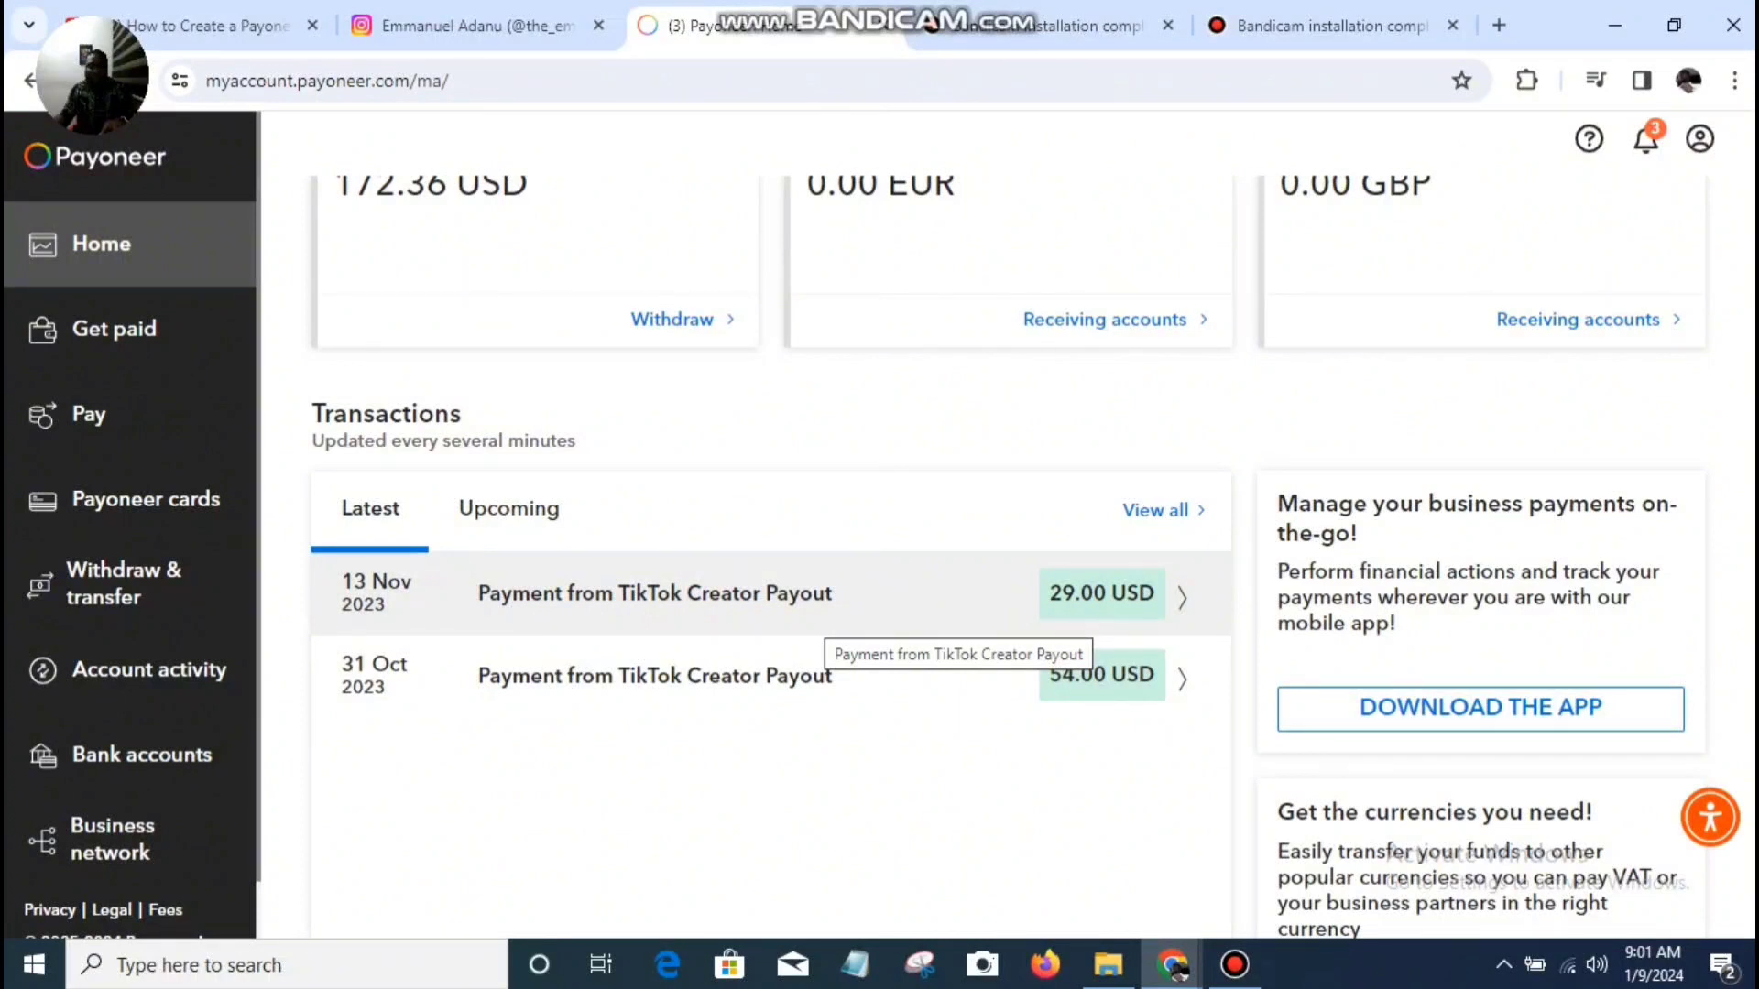
scroll(824, 623, up, 3)
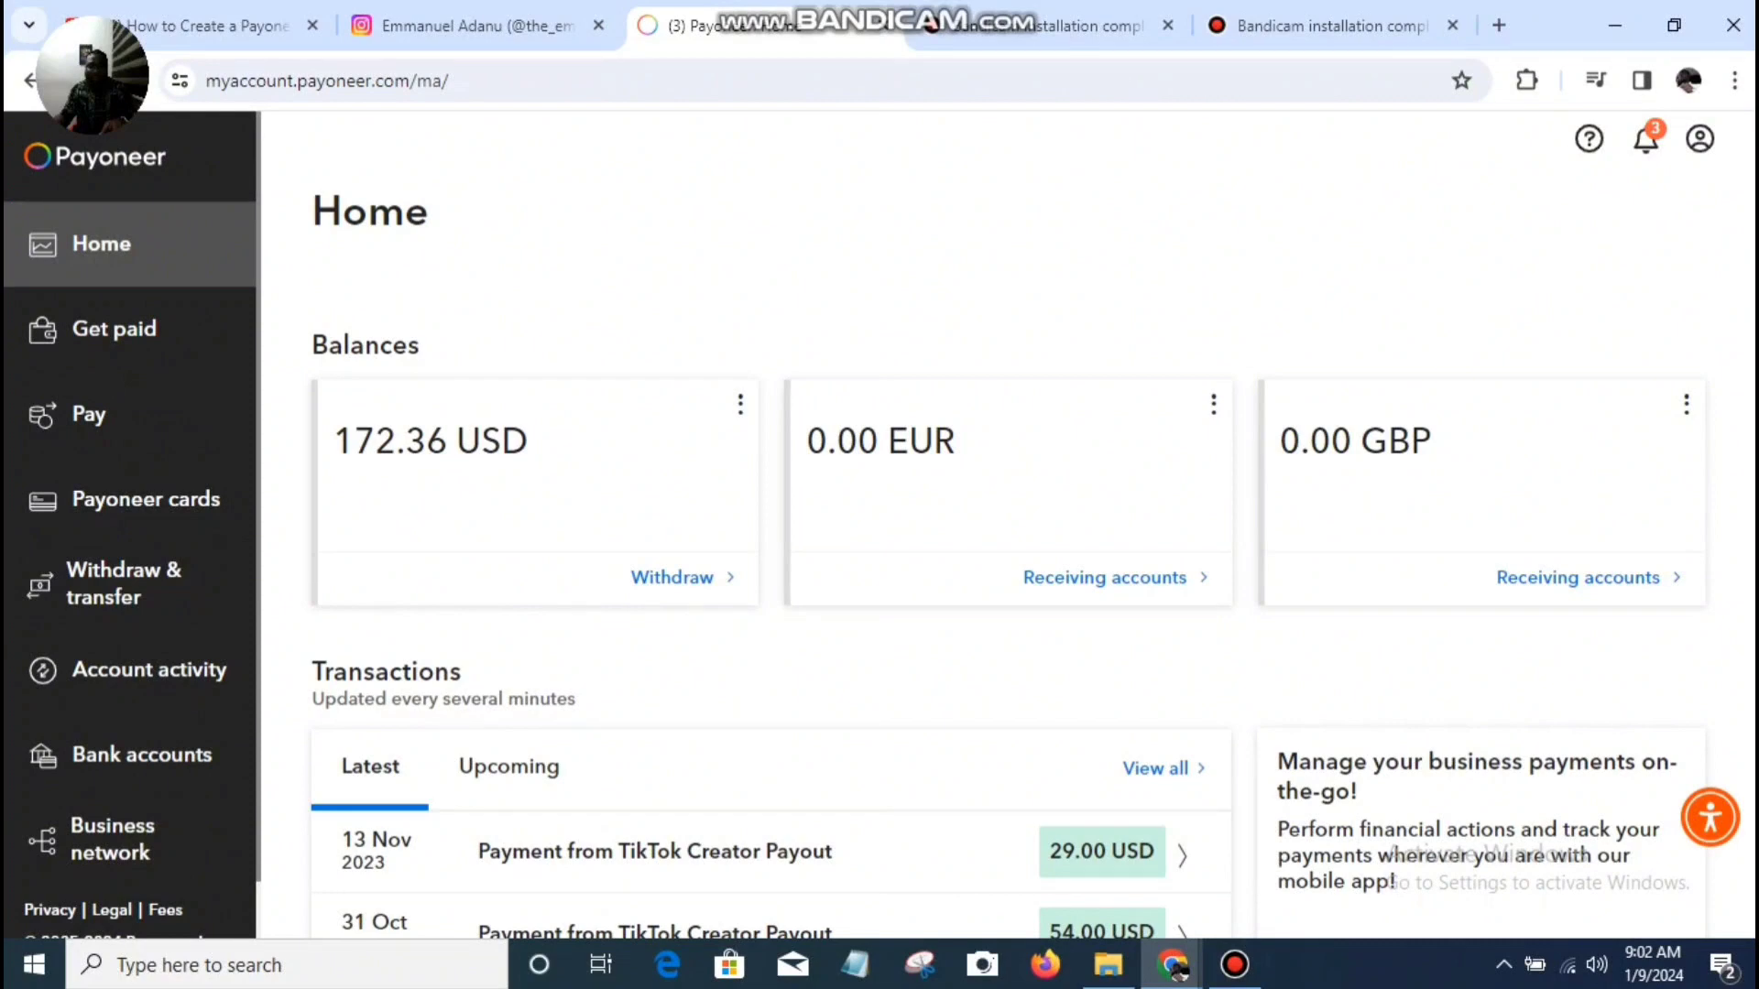
scroll(770, 641, down, 3)
scroll(770, 642, up, 3)
scroll(770, 724, down, 2)
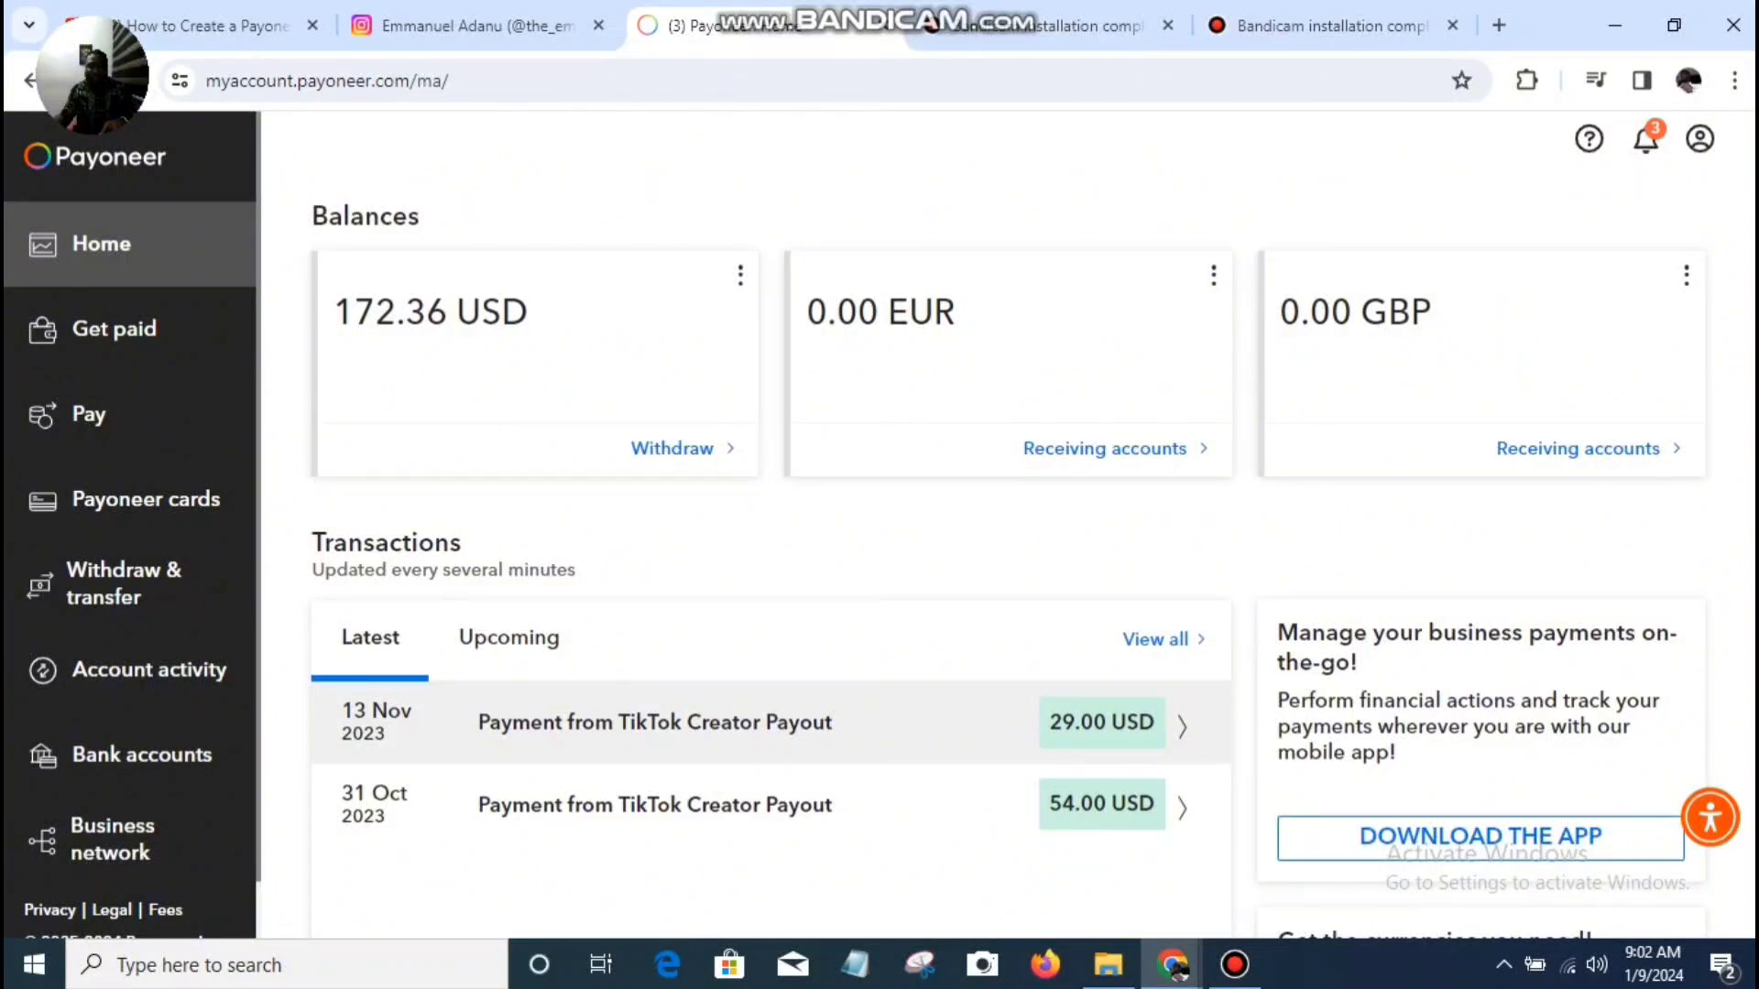
scroll(770, 724, up, 2)
- Switch to the browser window with the Payoneer Refer a Friend page and start the sign-up with the $25 reward
mouse_move(1173, 965)
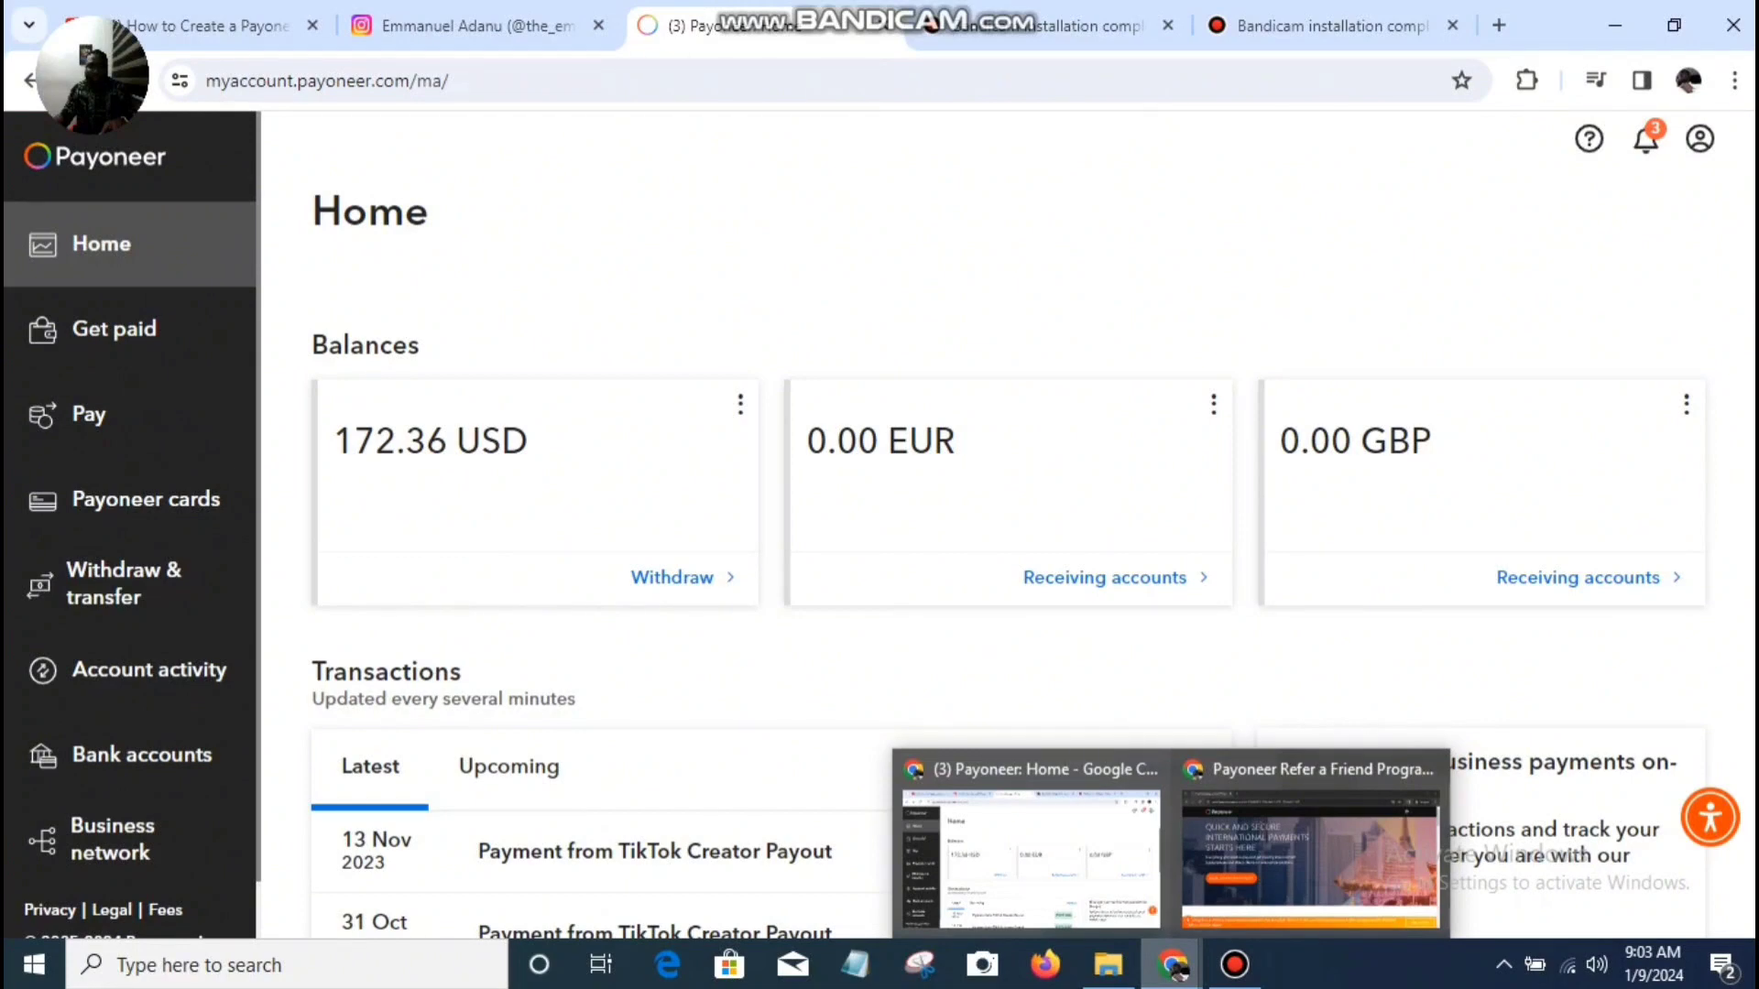
click(1310, 857)
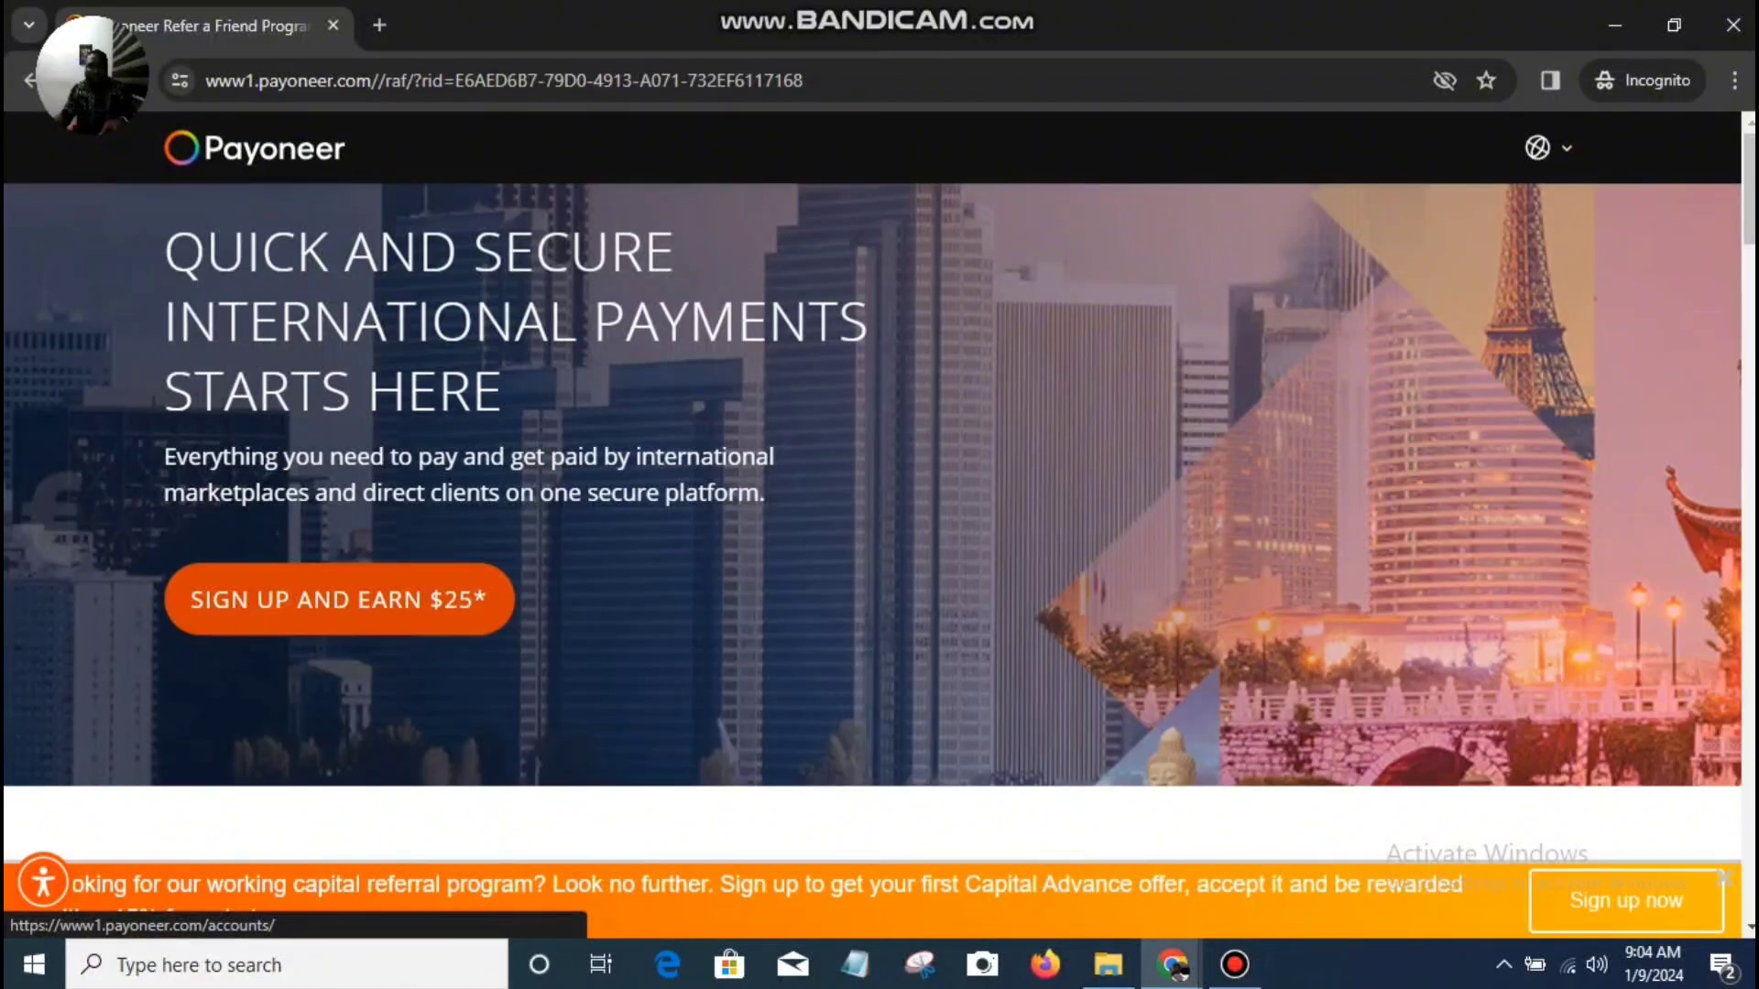
click(339, 600)
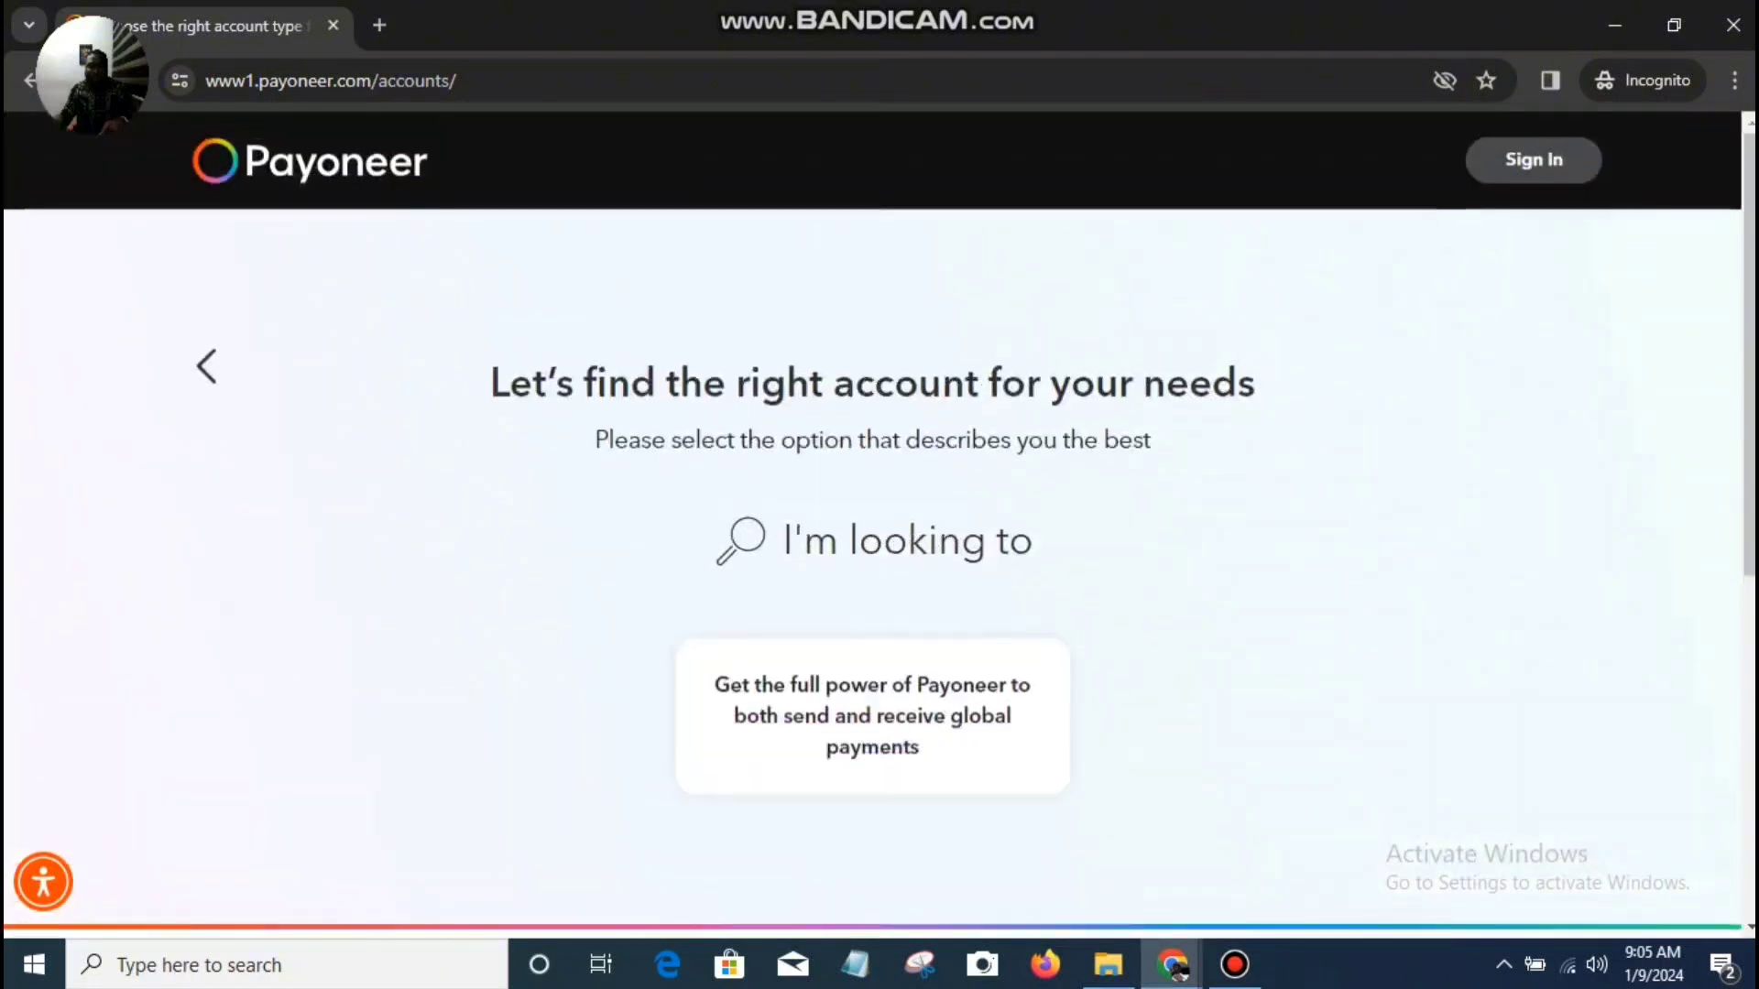
- Choose to both send and receive global payments and register for the freelancer, agency or service provider account
scroll(872, 550, down, 3)
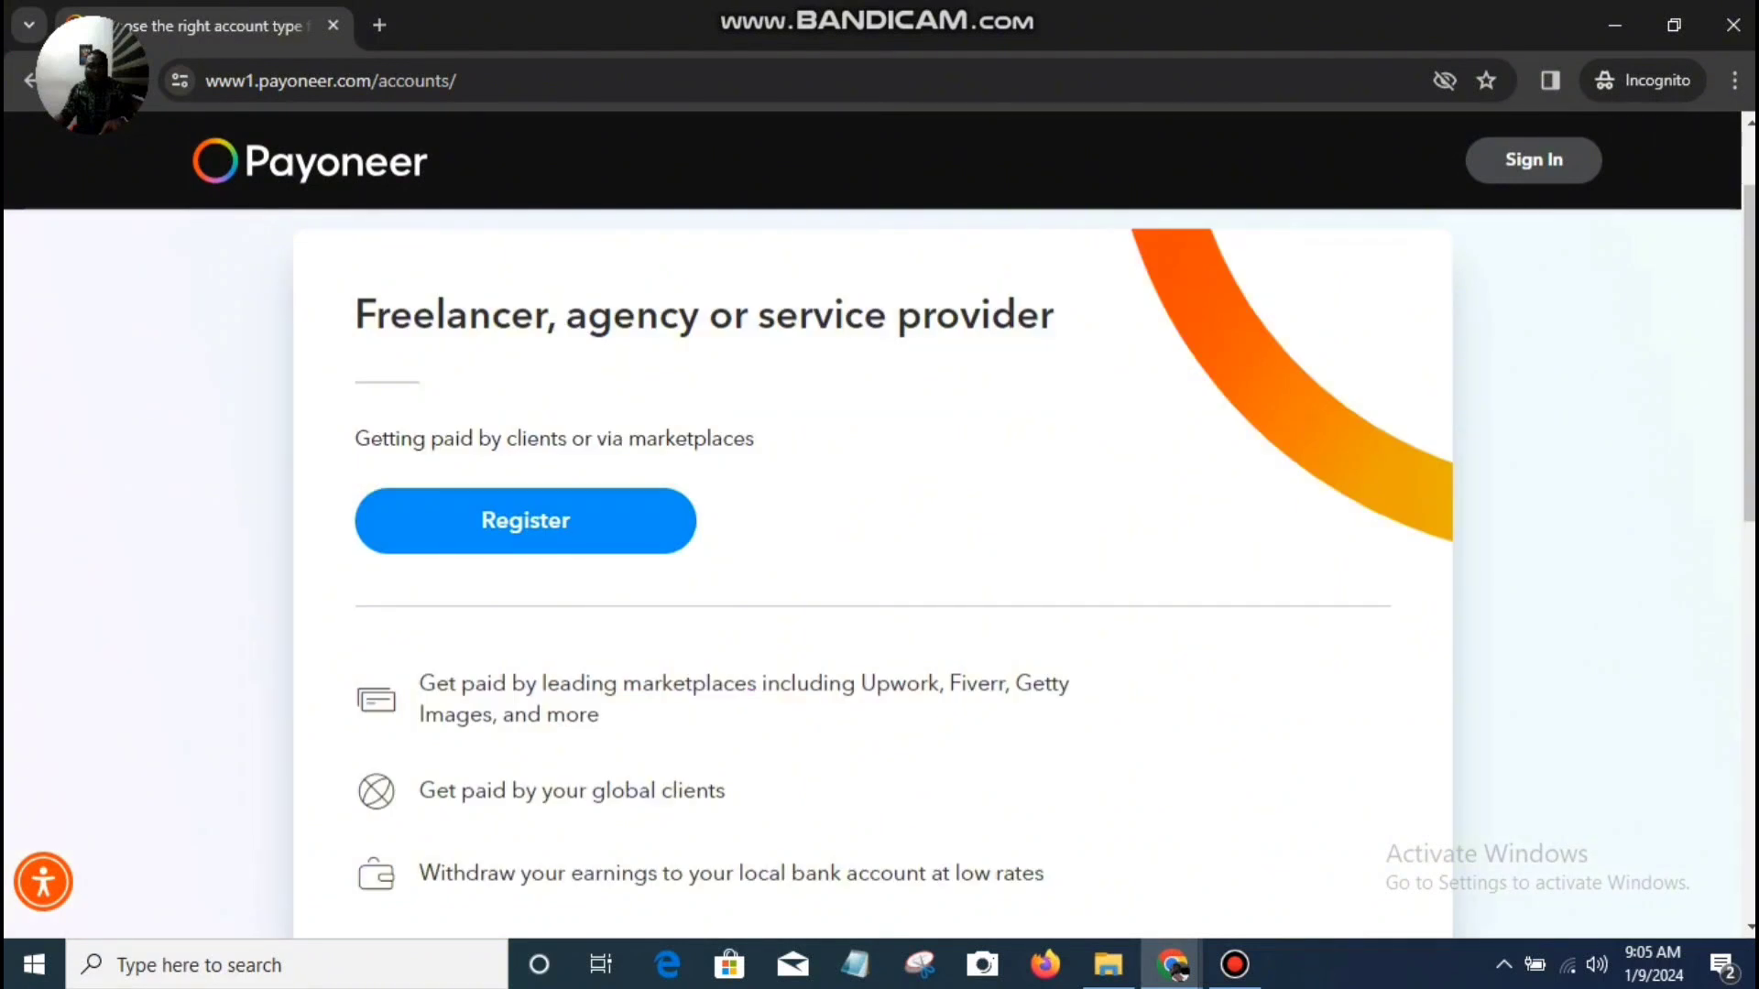
scroll(880, 550, up, 2)
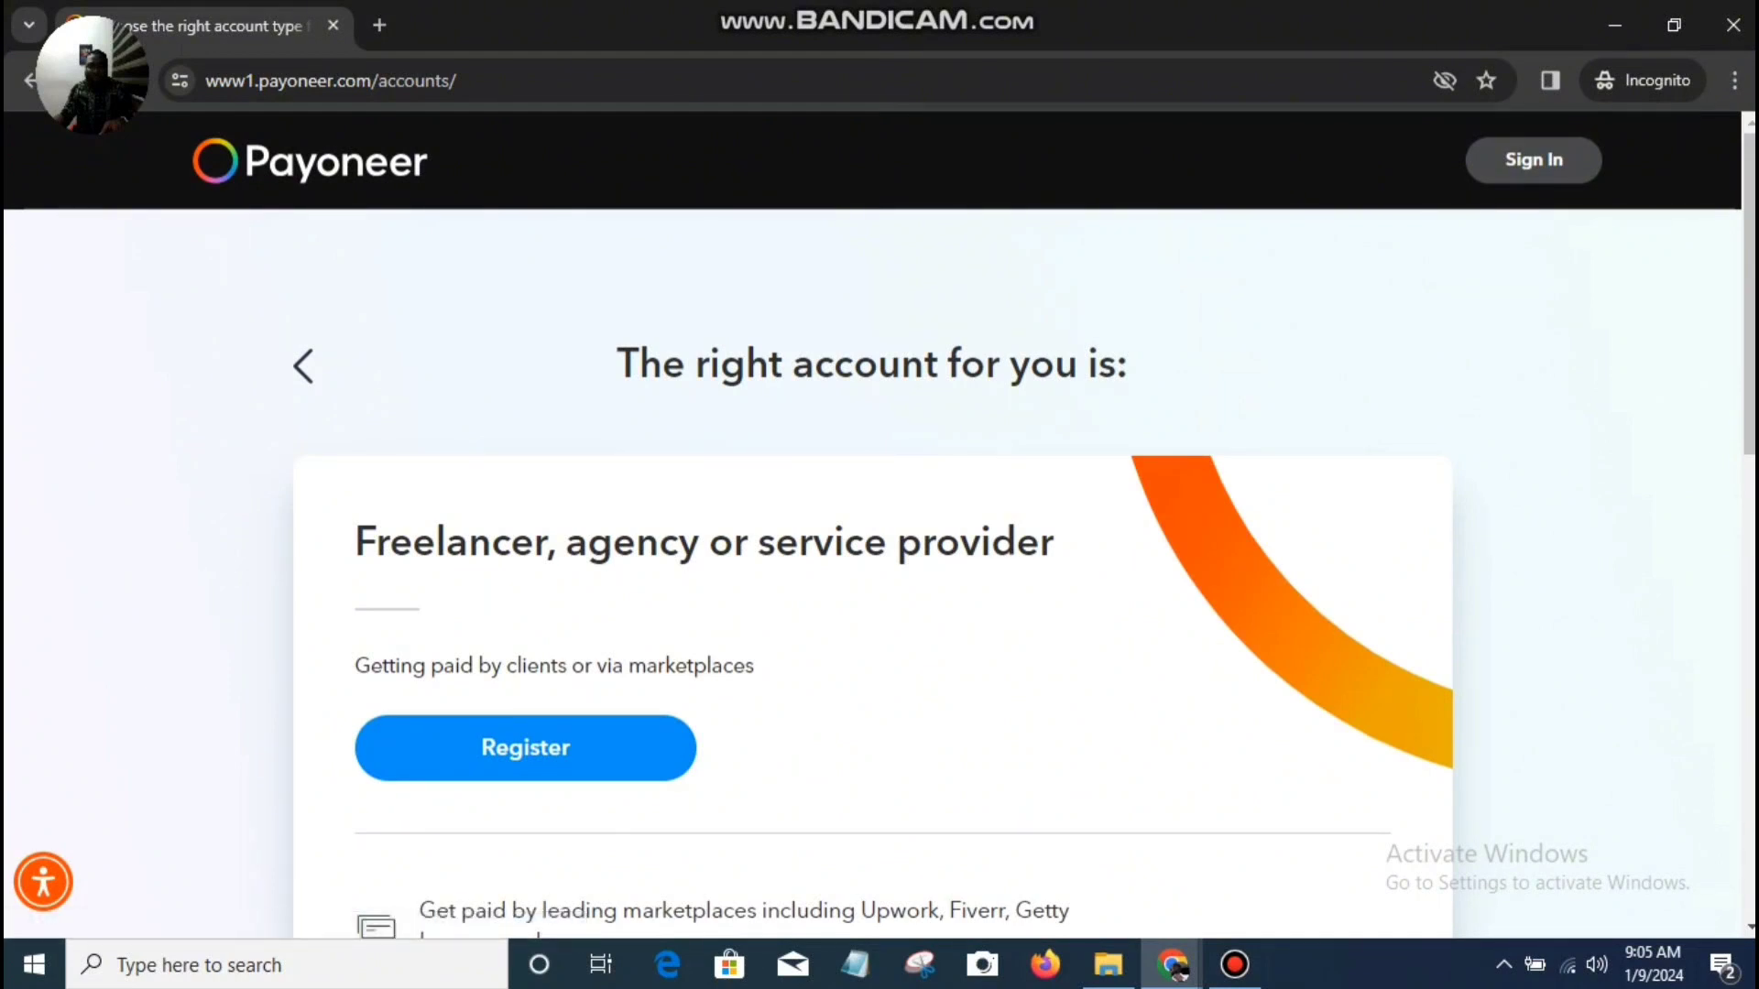
scroll(879, 568, down, 4)
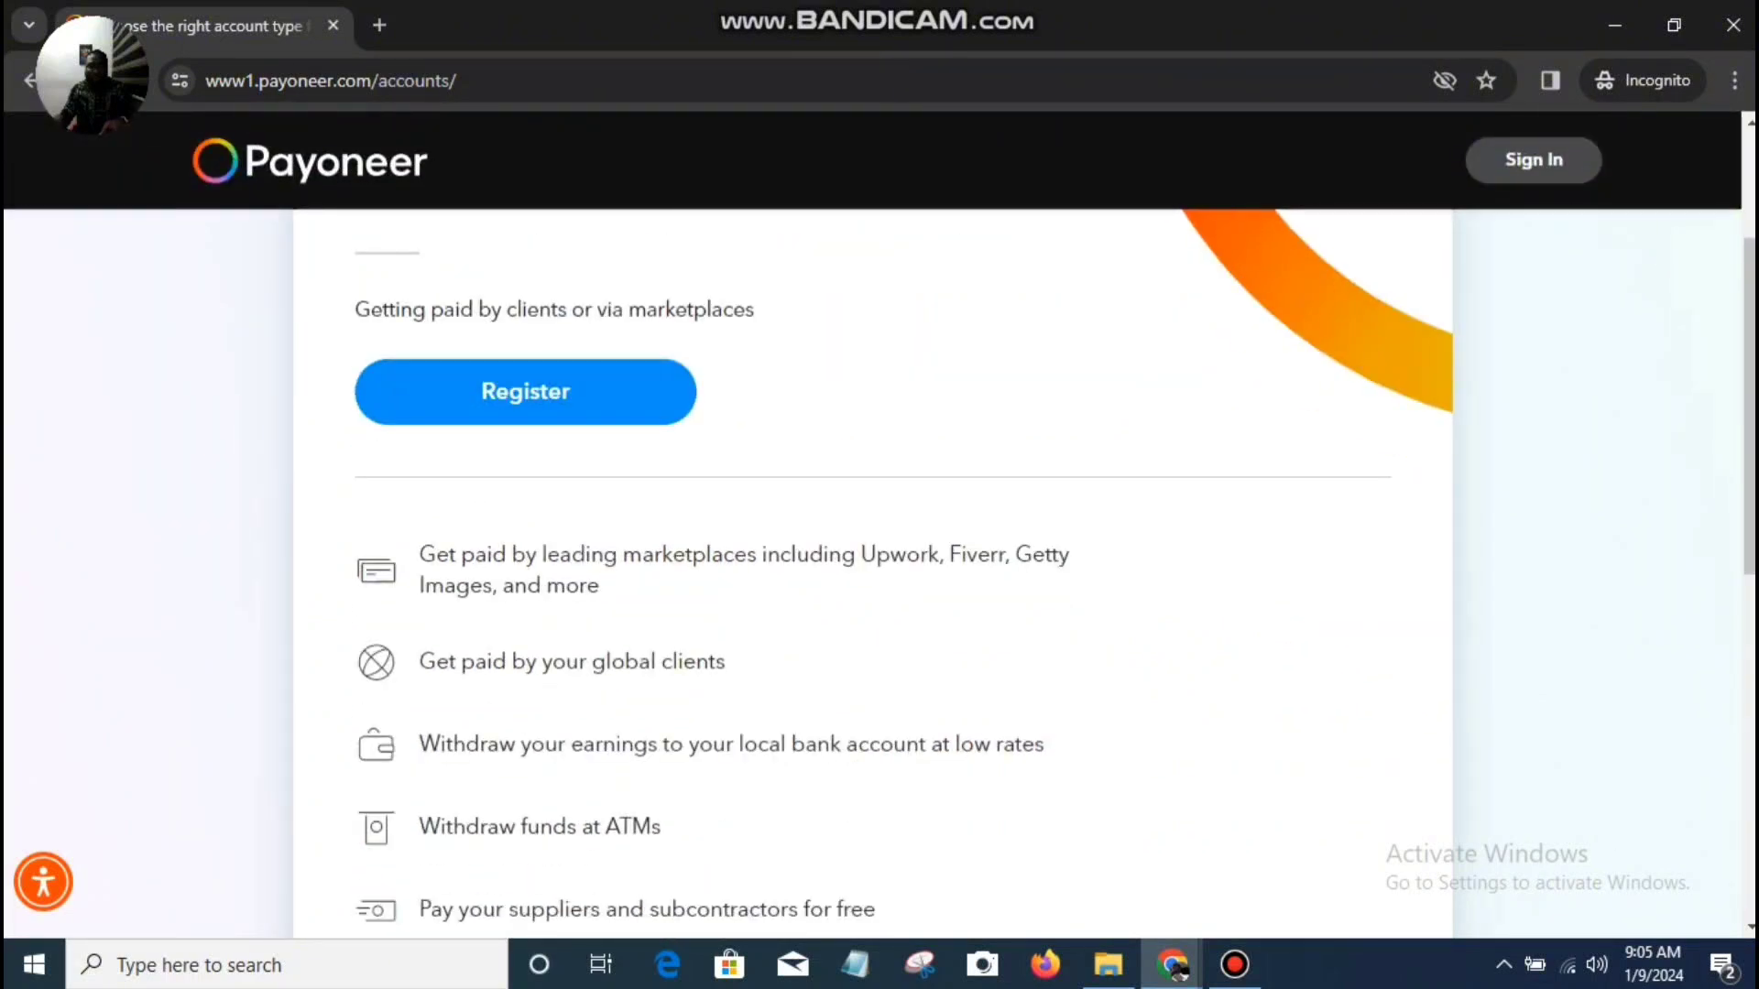
scroll(880, 568, down, 3)
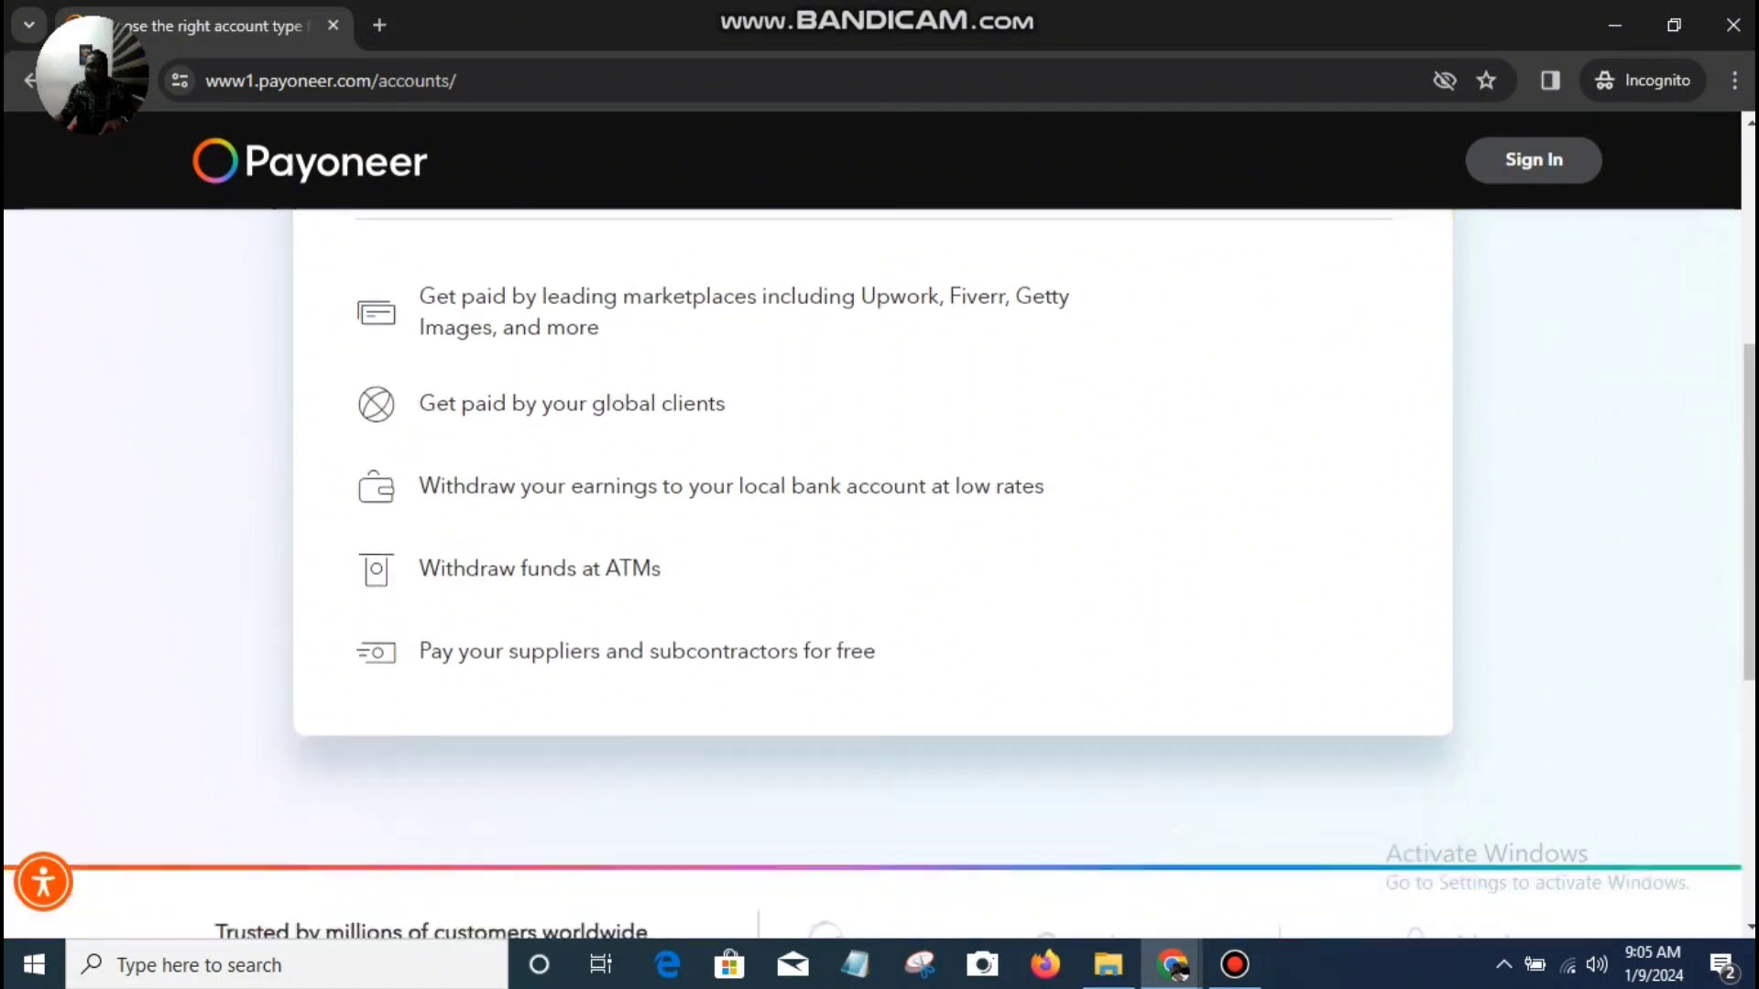
scroll(880, 568, up, 7)
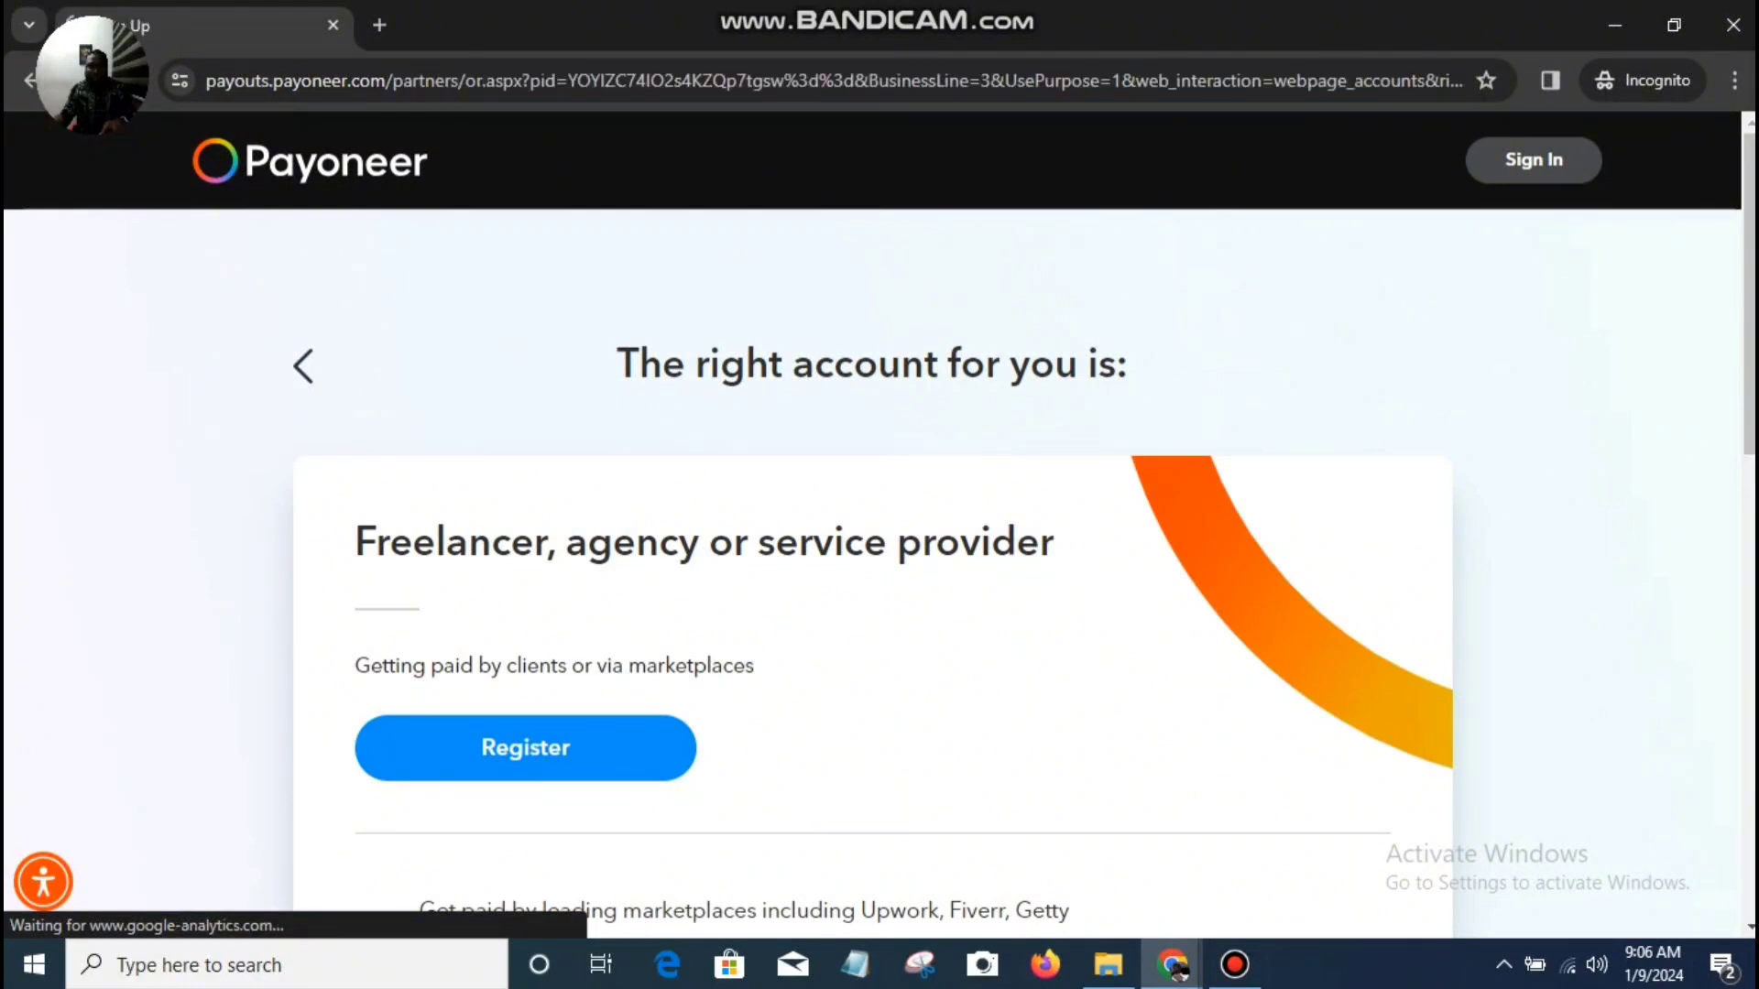
- Fill in the Individual applicant's name, email address and date of birth, and continue to the Contact Details stage
scroll(880, 550, down, 3)
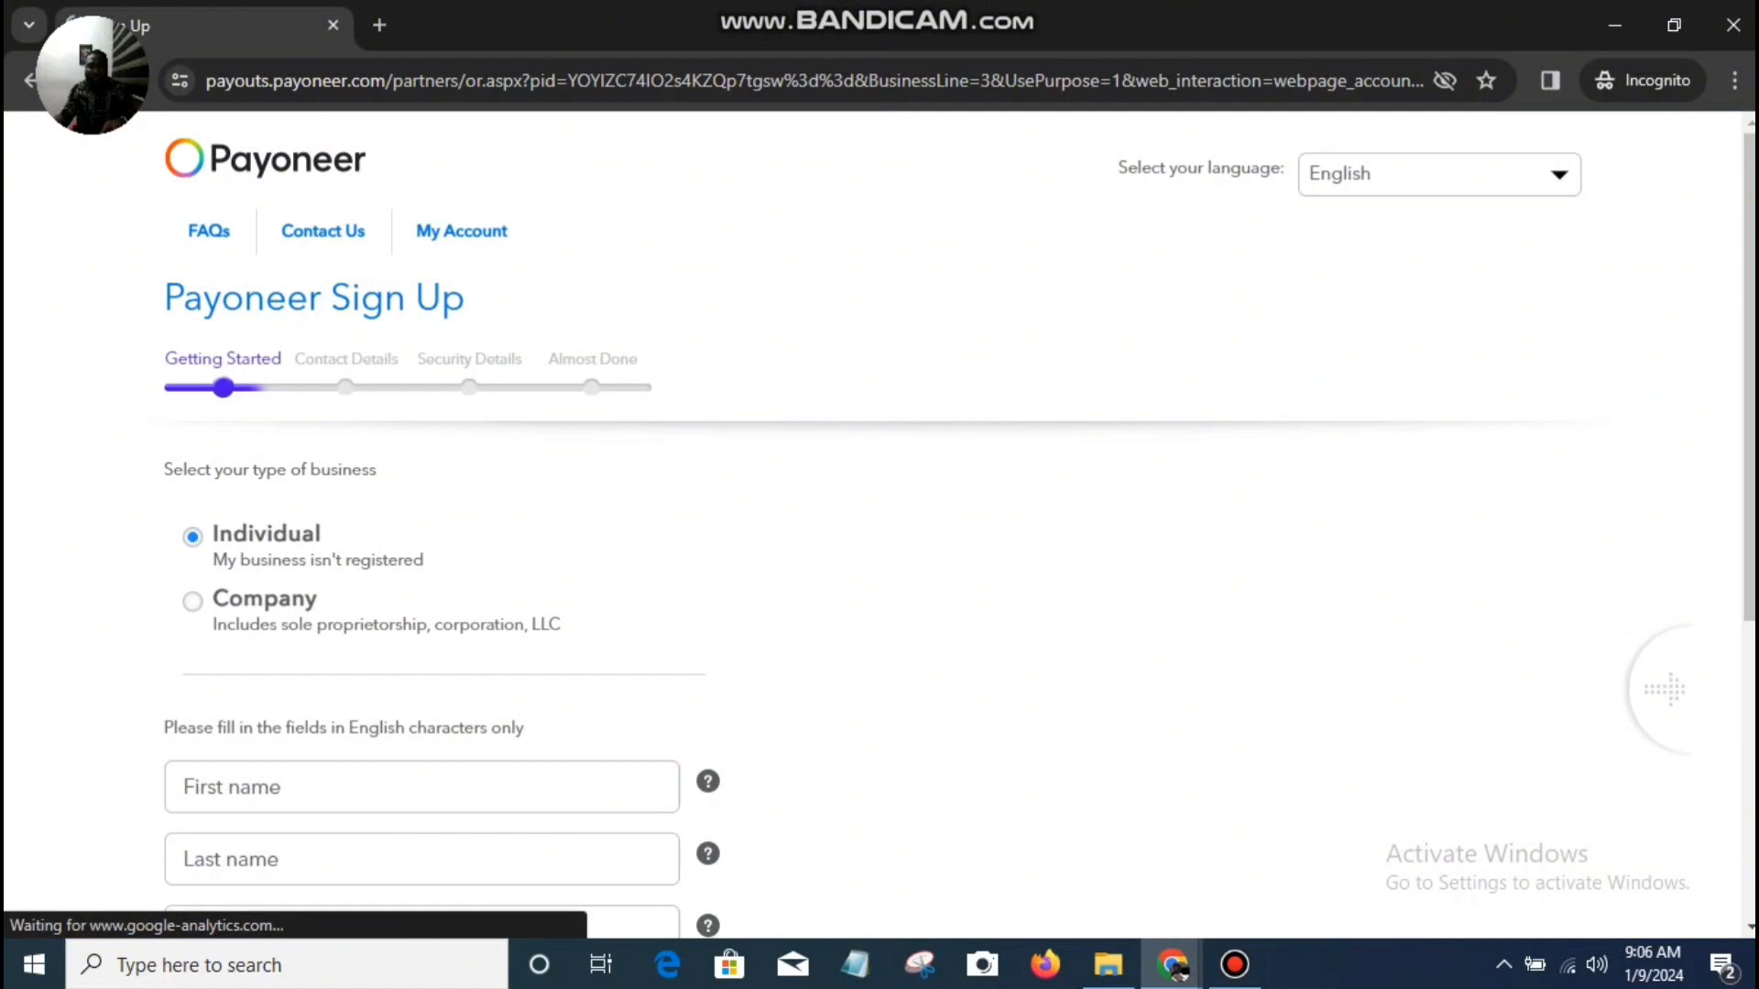
scroll(880, 522, down, 3)
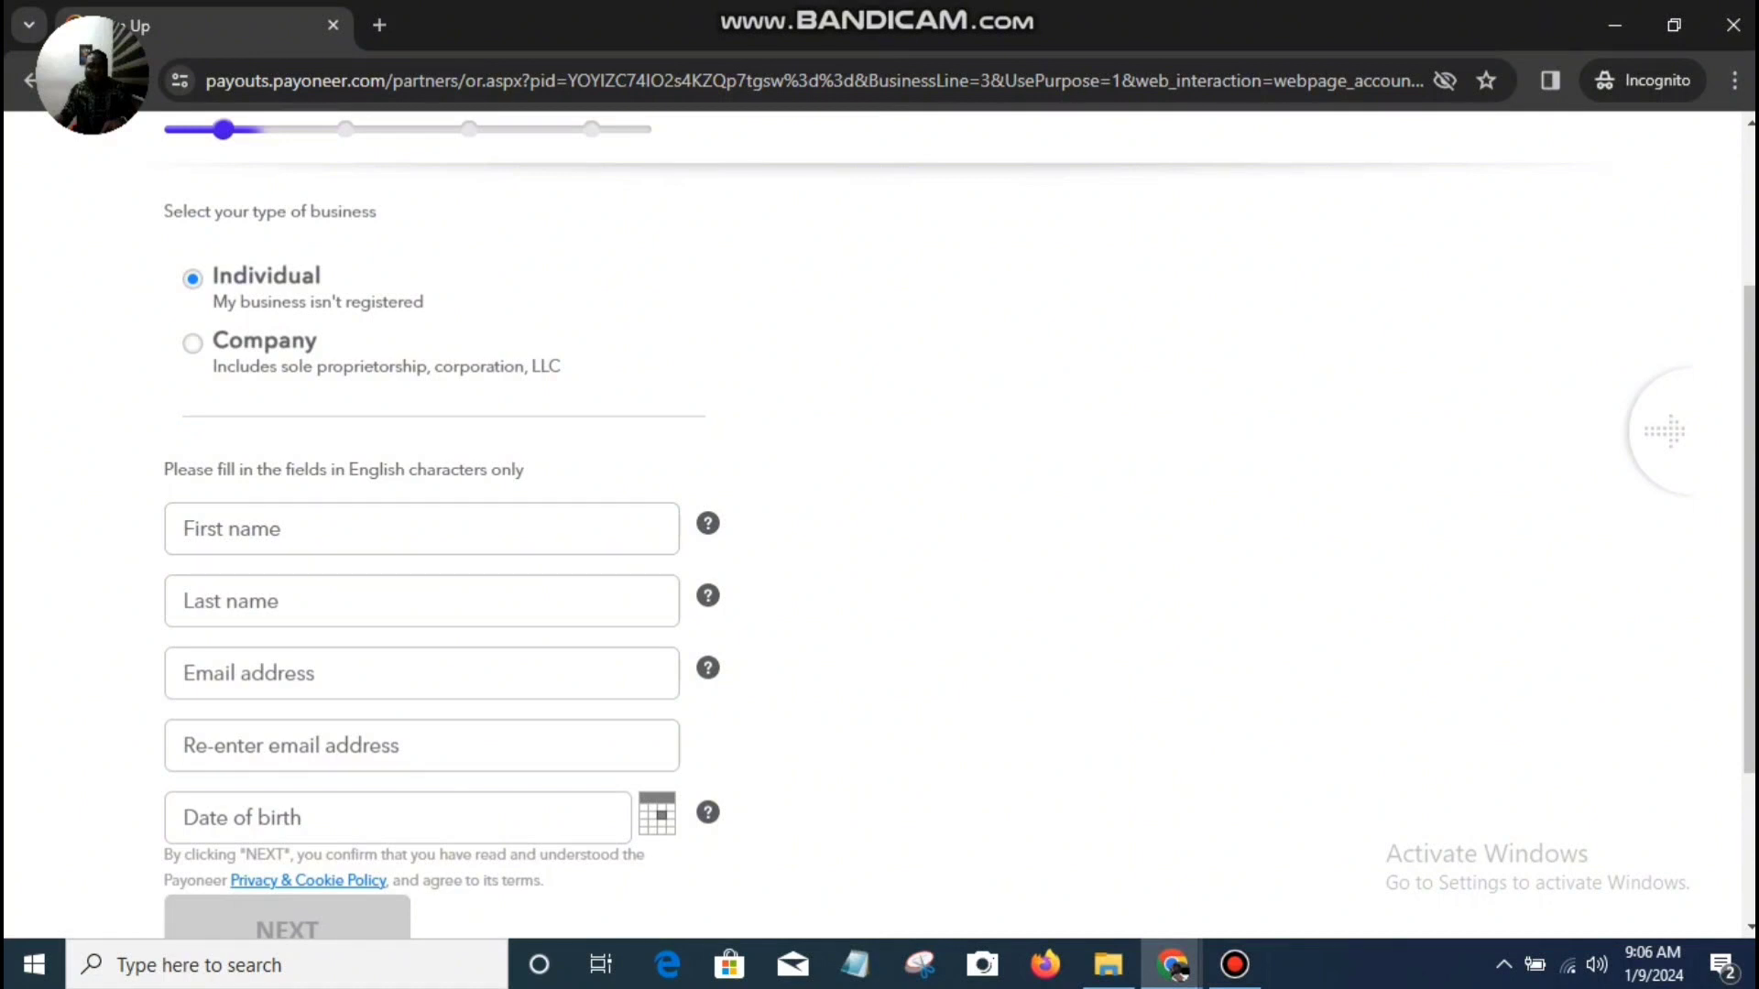
click(421, 529)
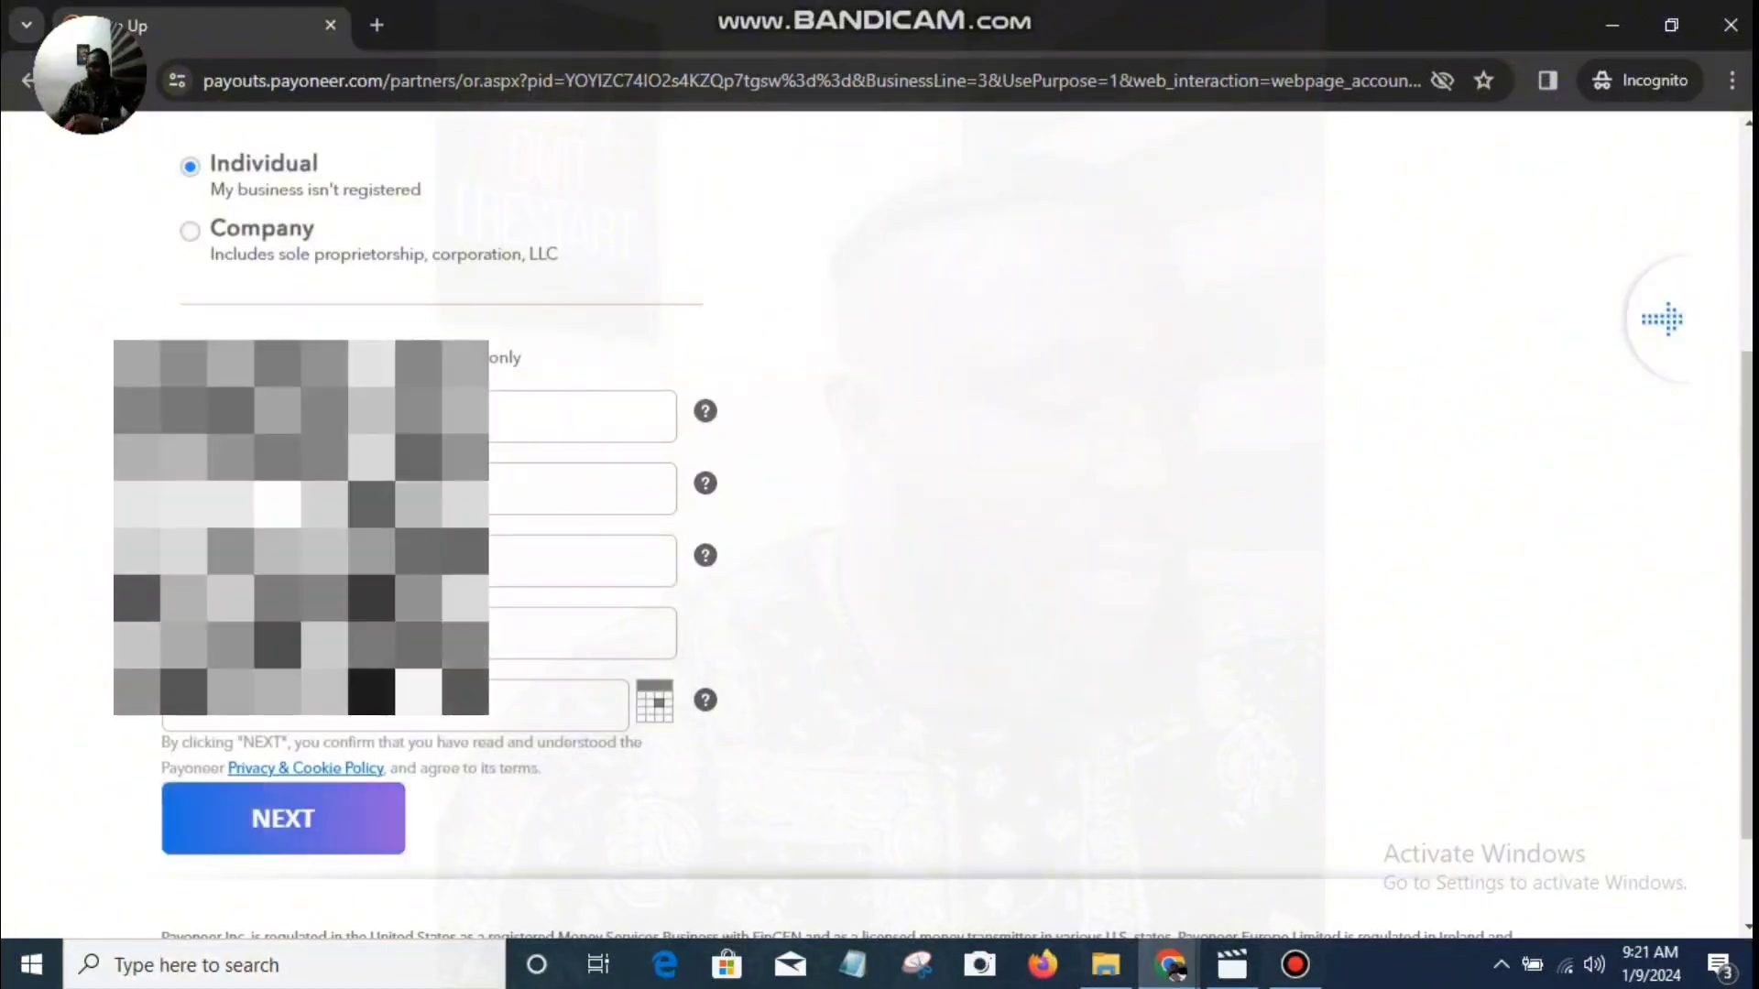
click(283, 819)
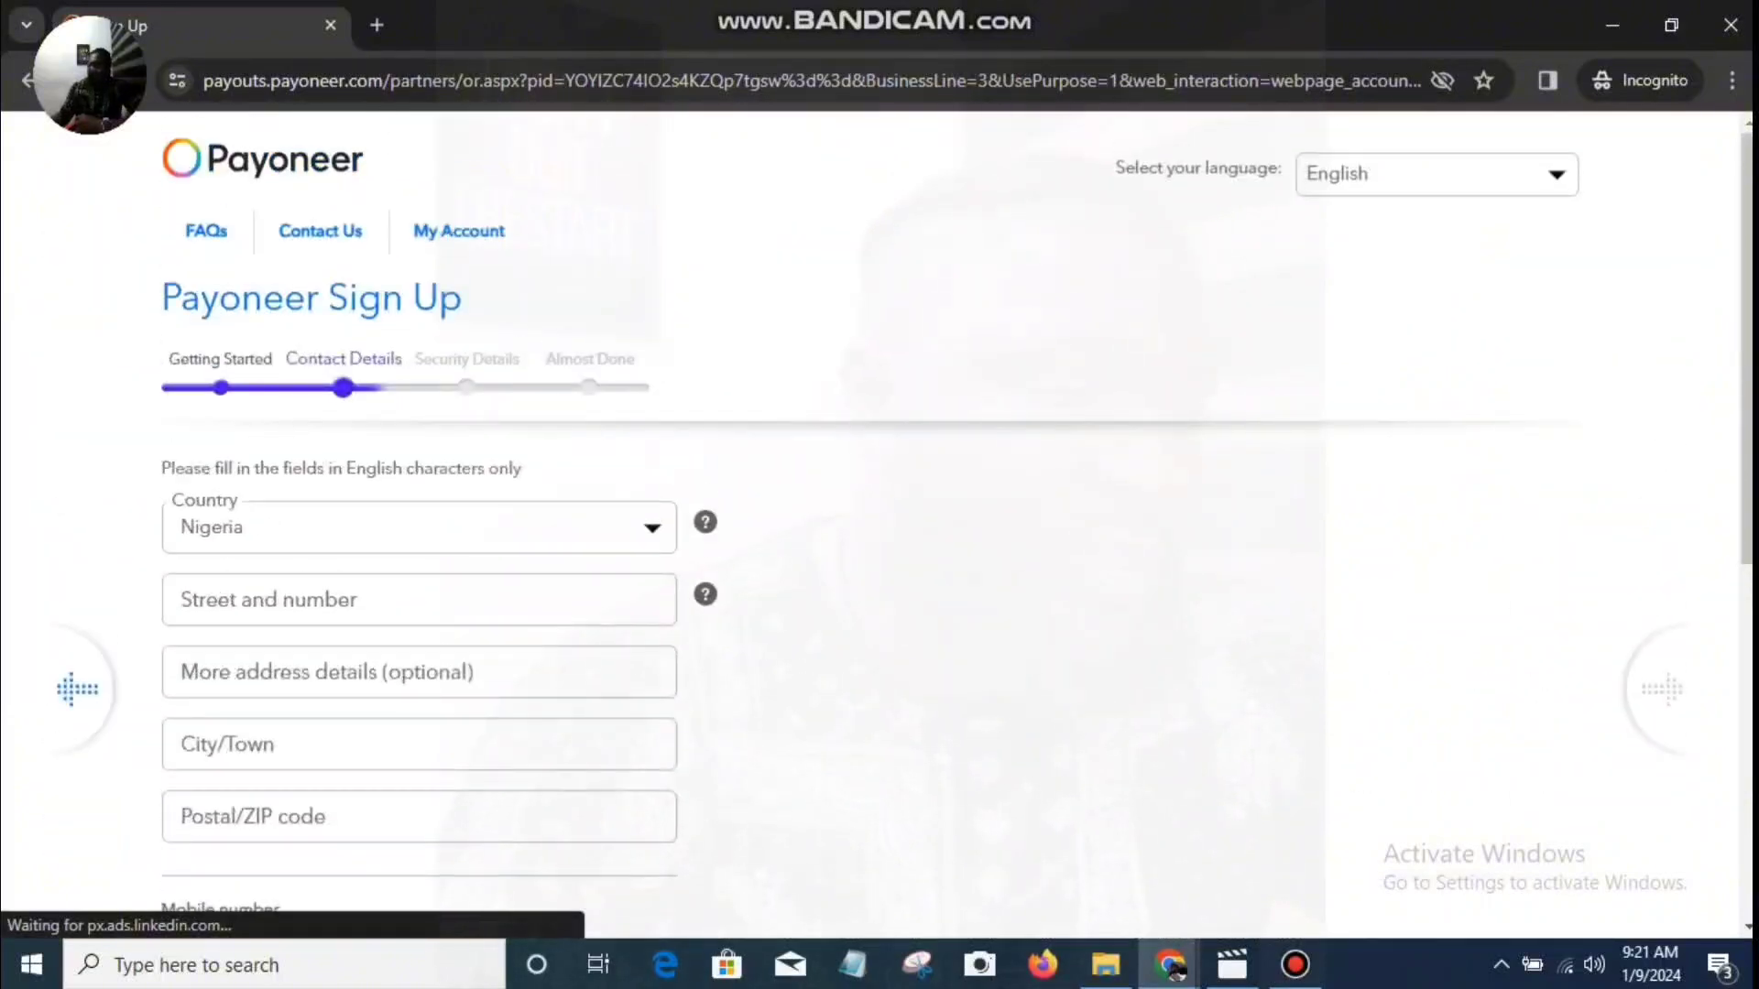
- Look through the Contact Details fields and search Google in a new browser tab for "lekki zip code"
scroll(877, 524, down, 1)
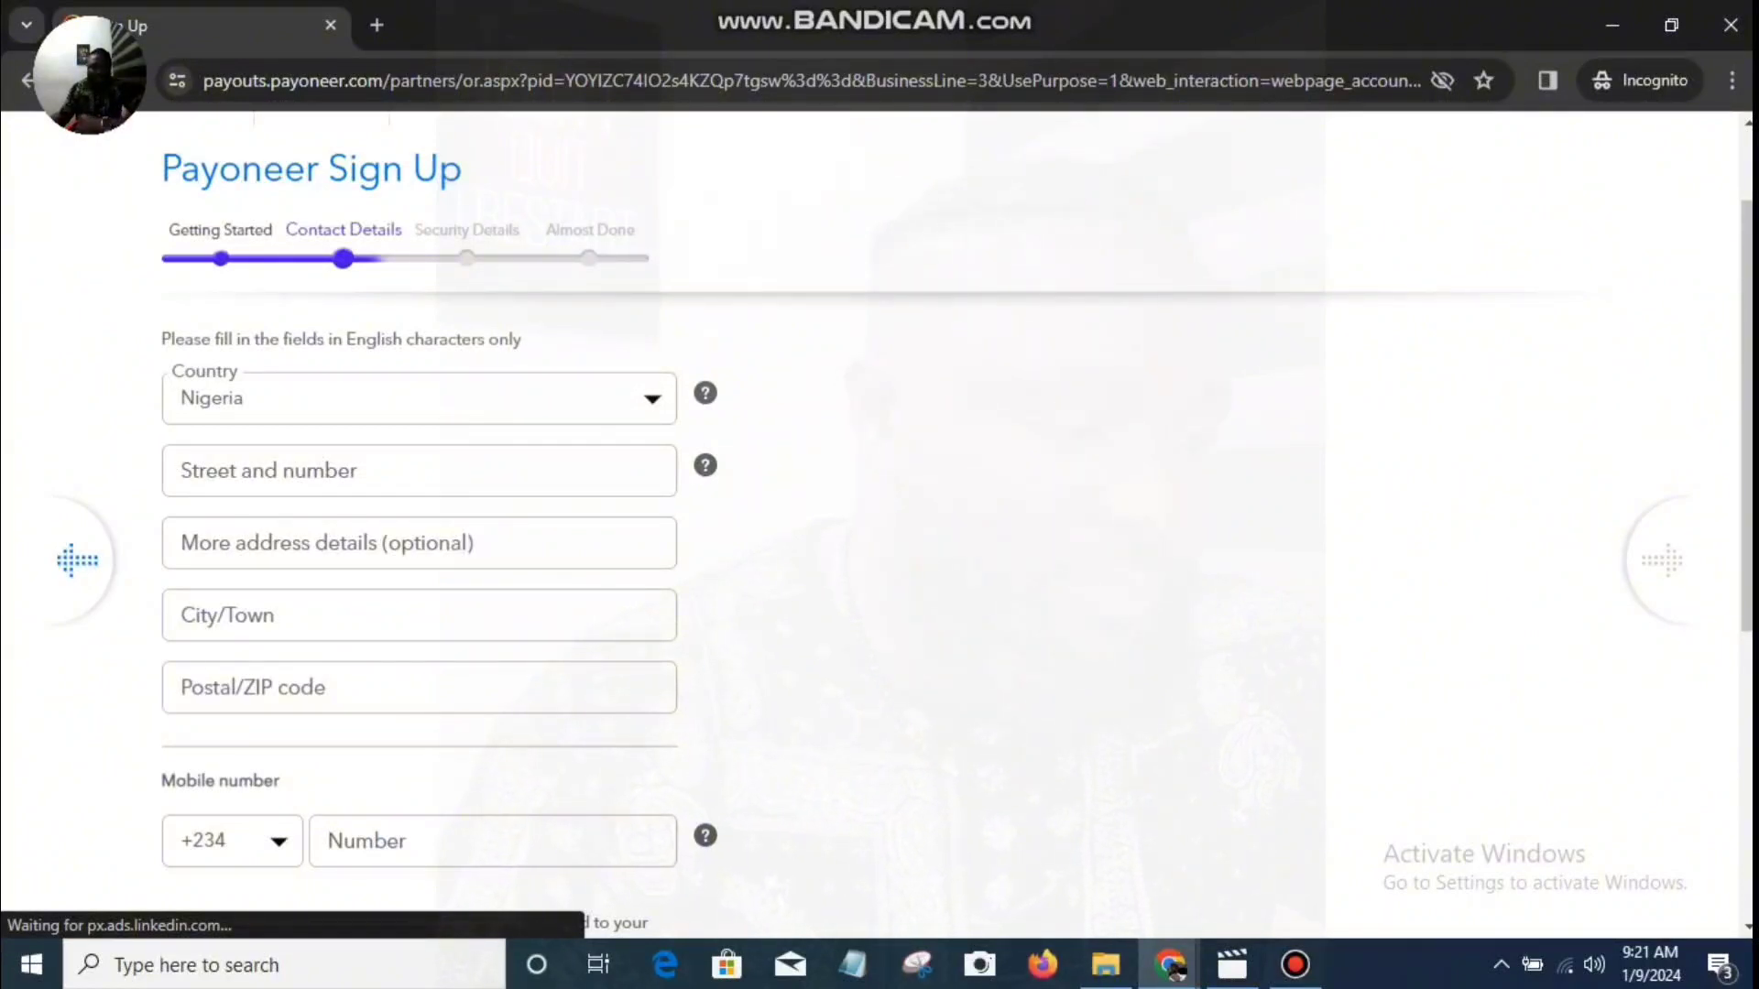
scroll(880, 522, down, 3)
scroll(880, 523, up, 1)
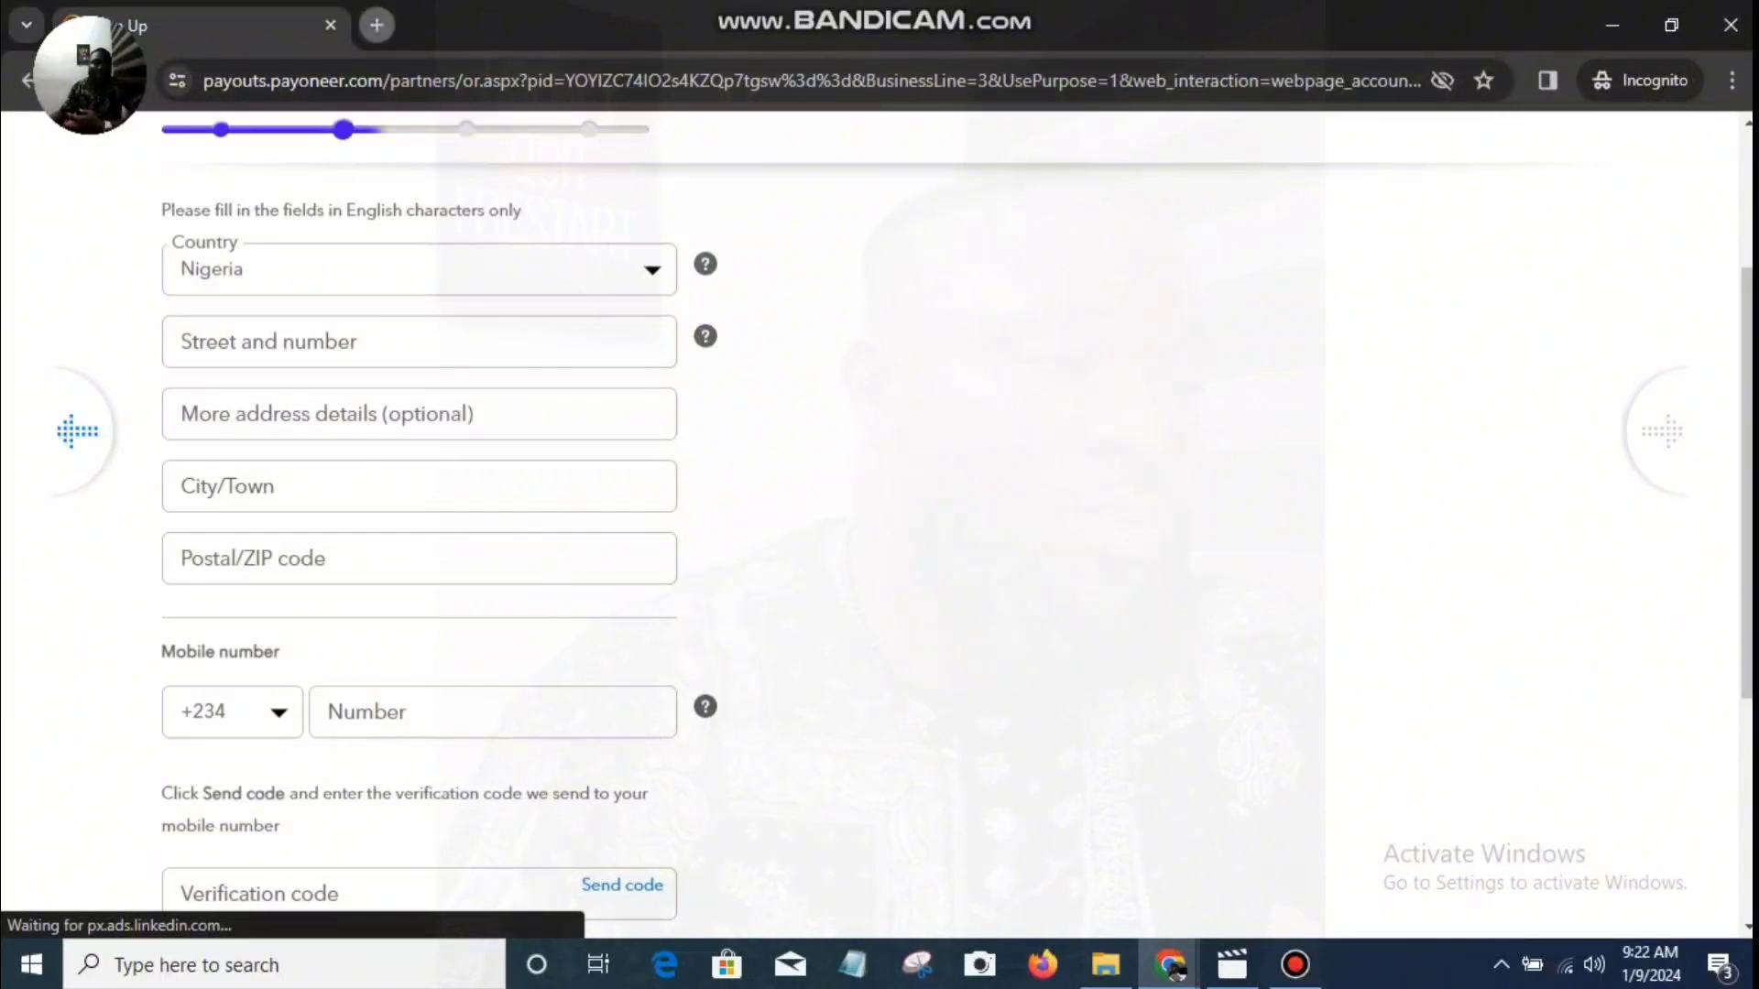
click(377, 24)
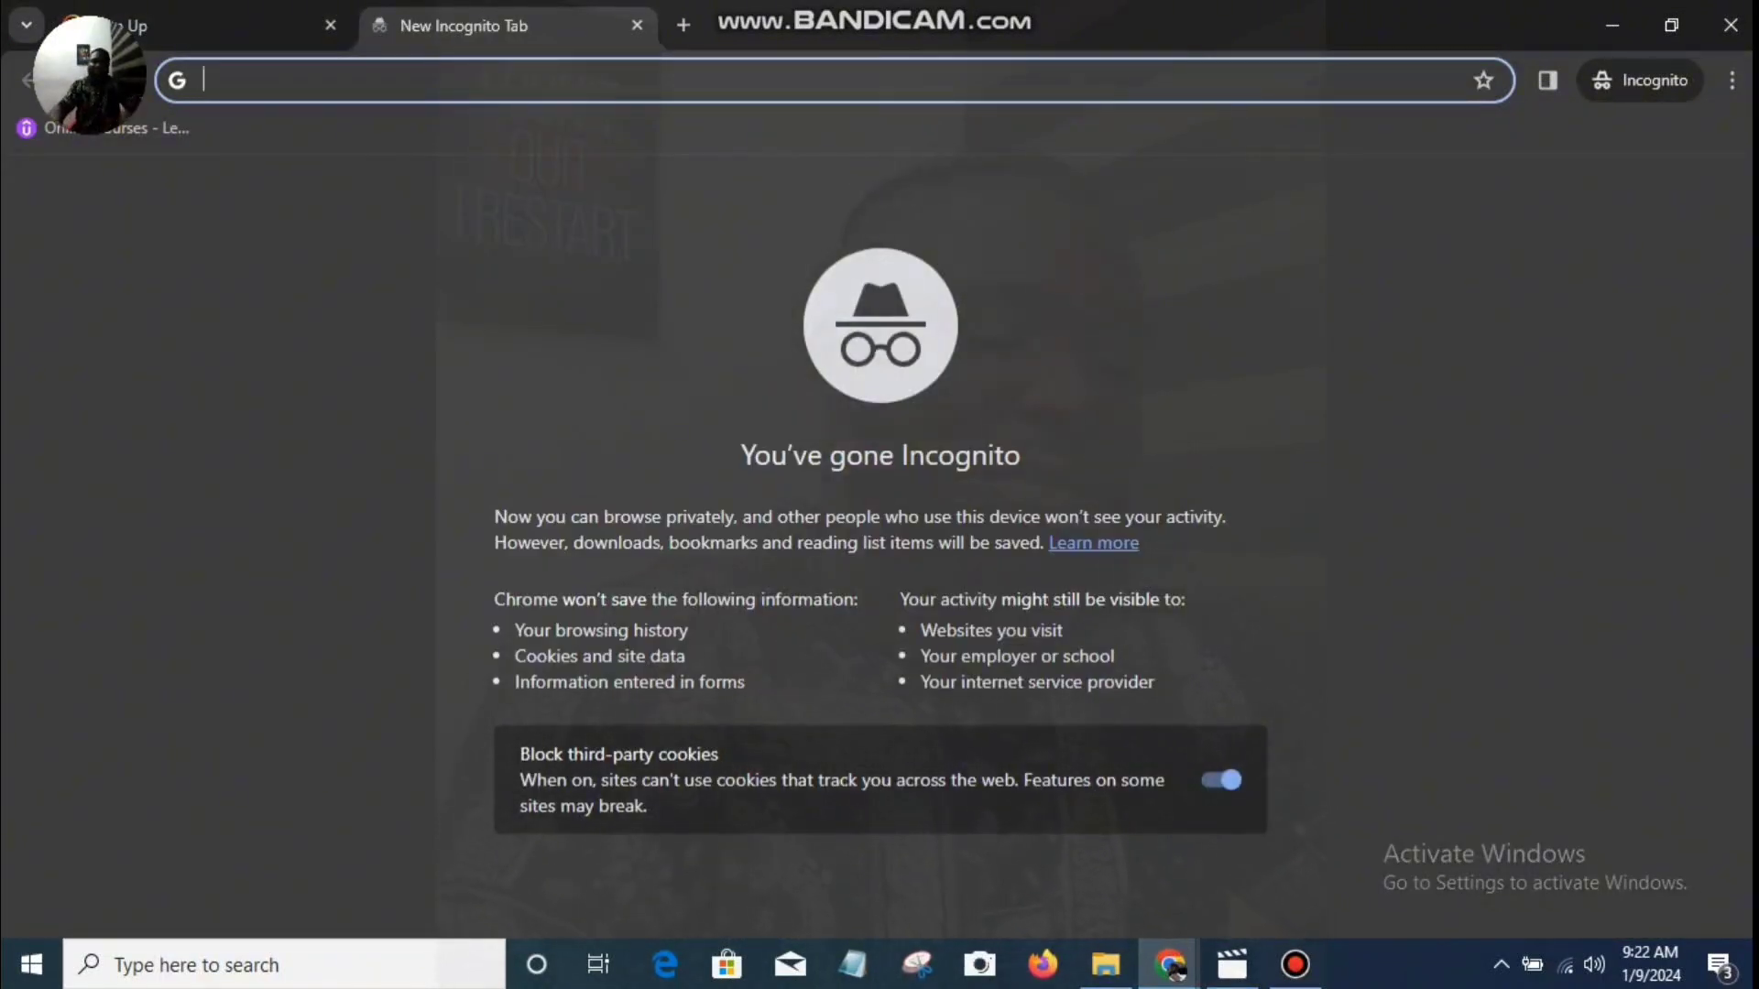
text(google)
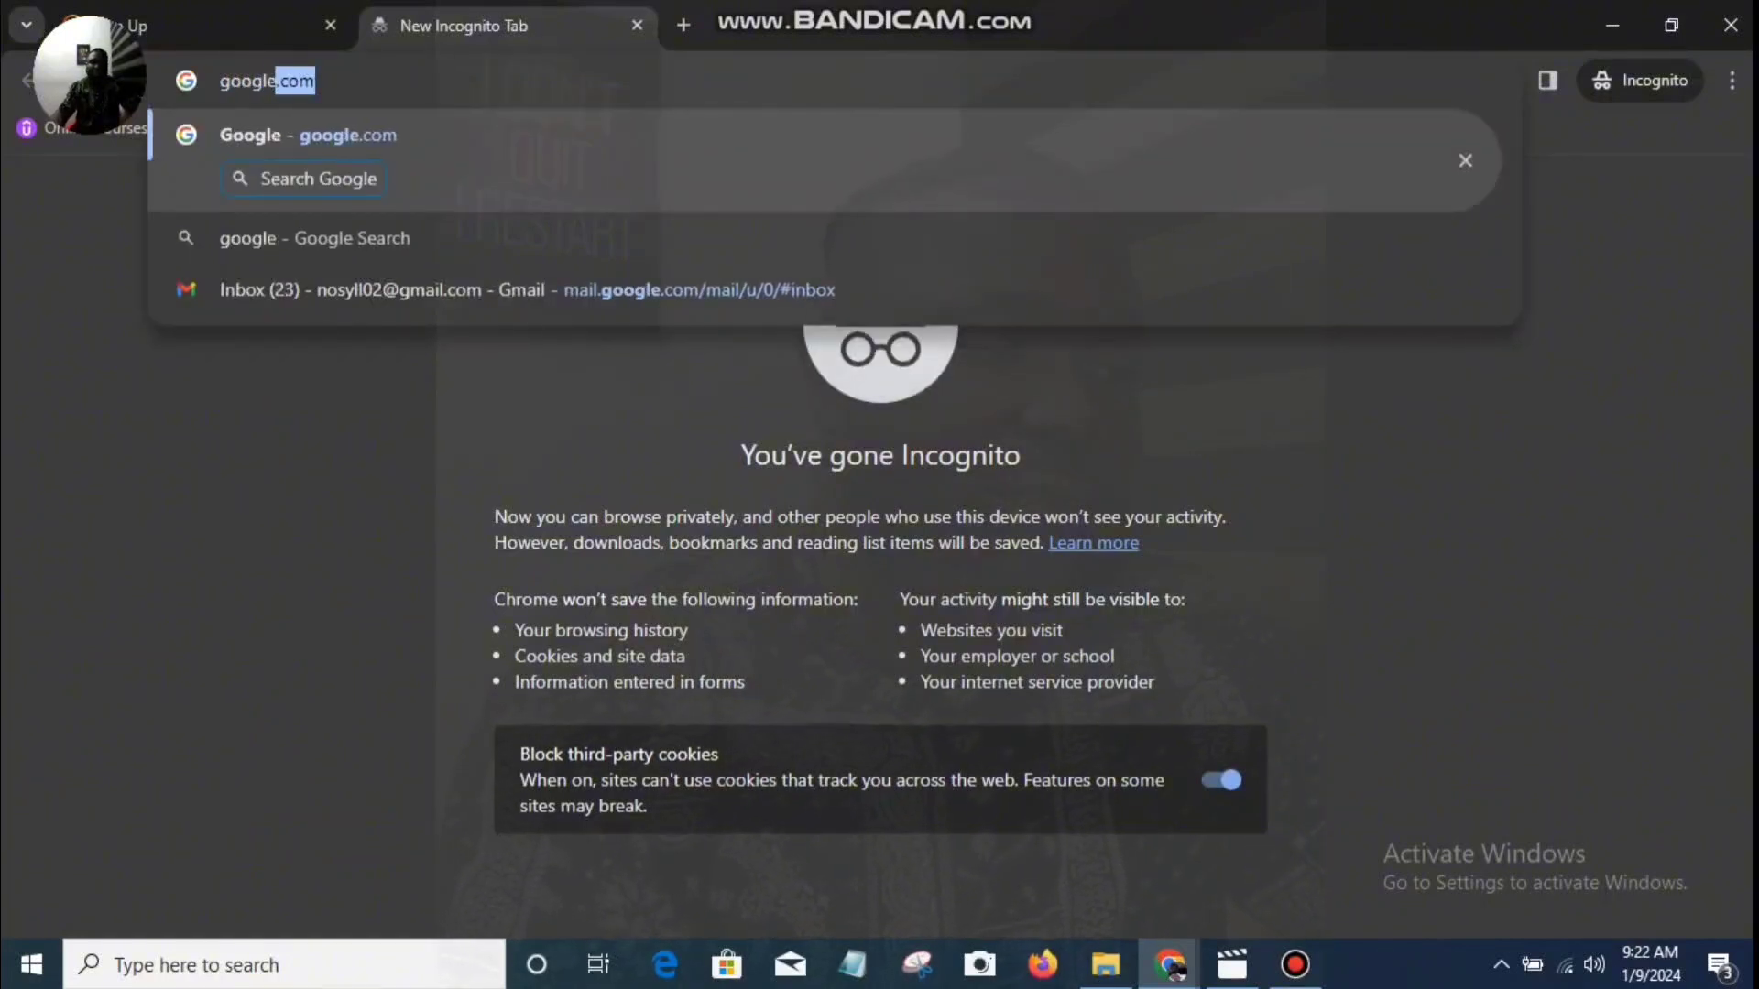
key(Return)
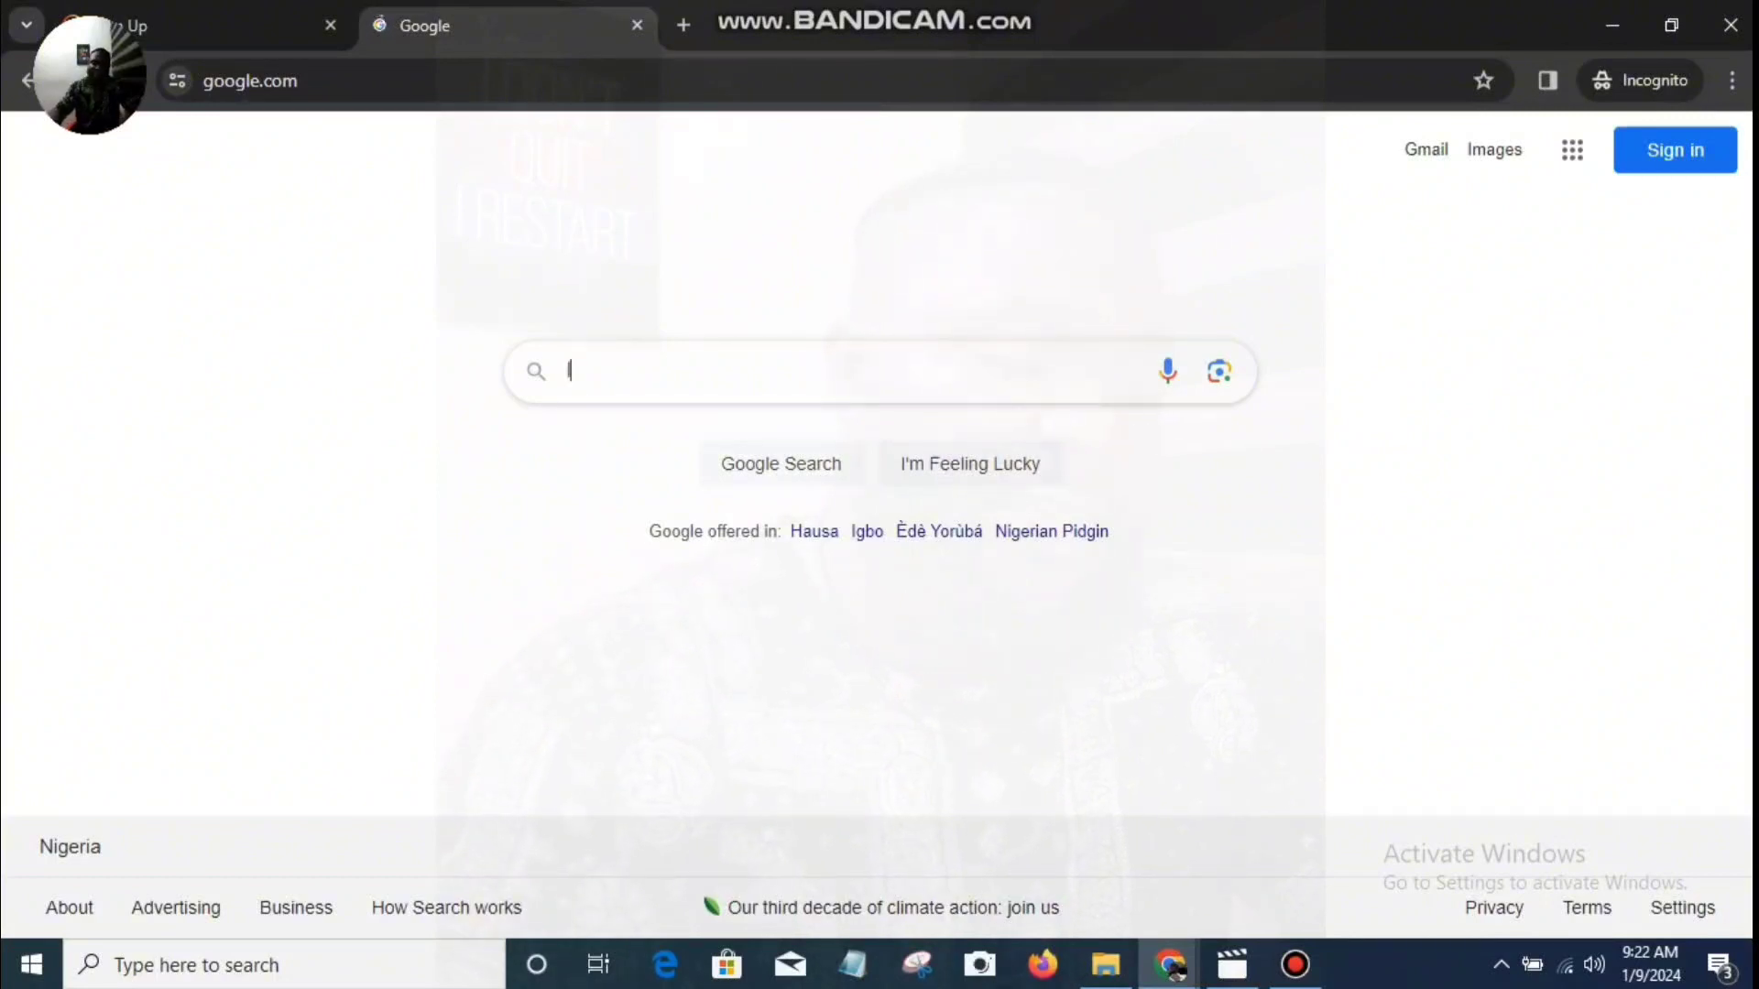
text(lekki zi)
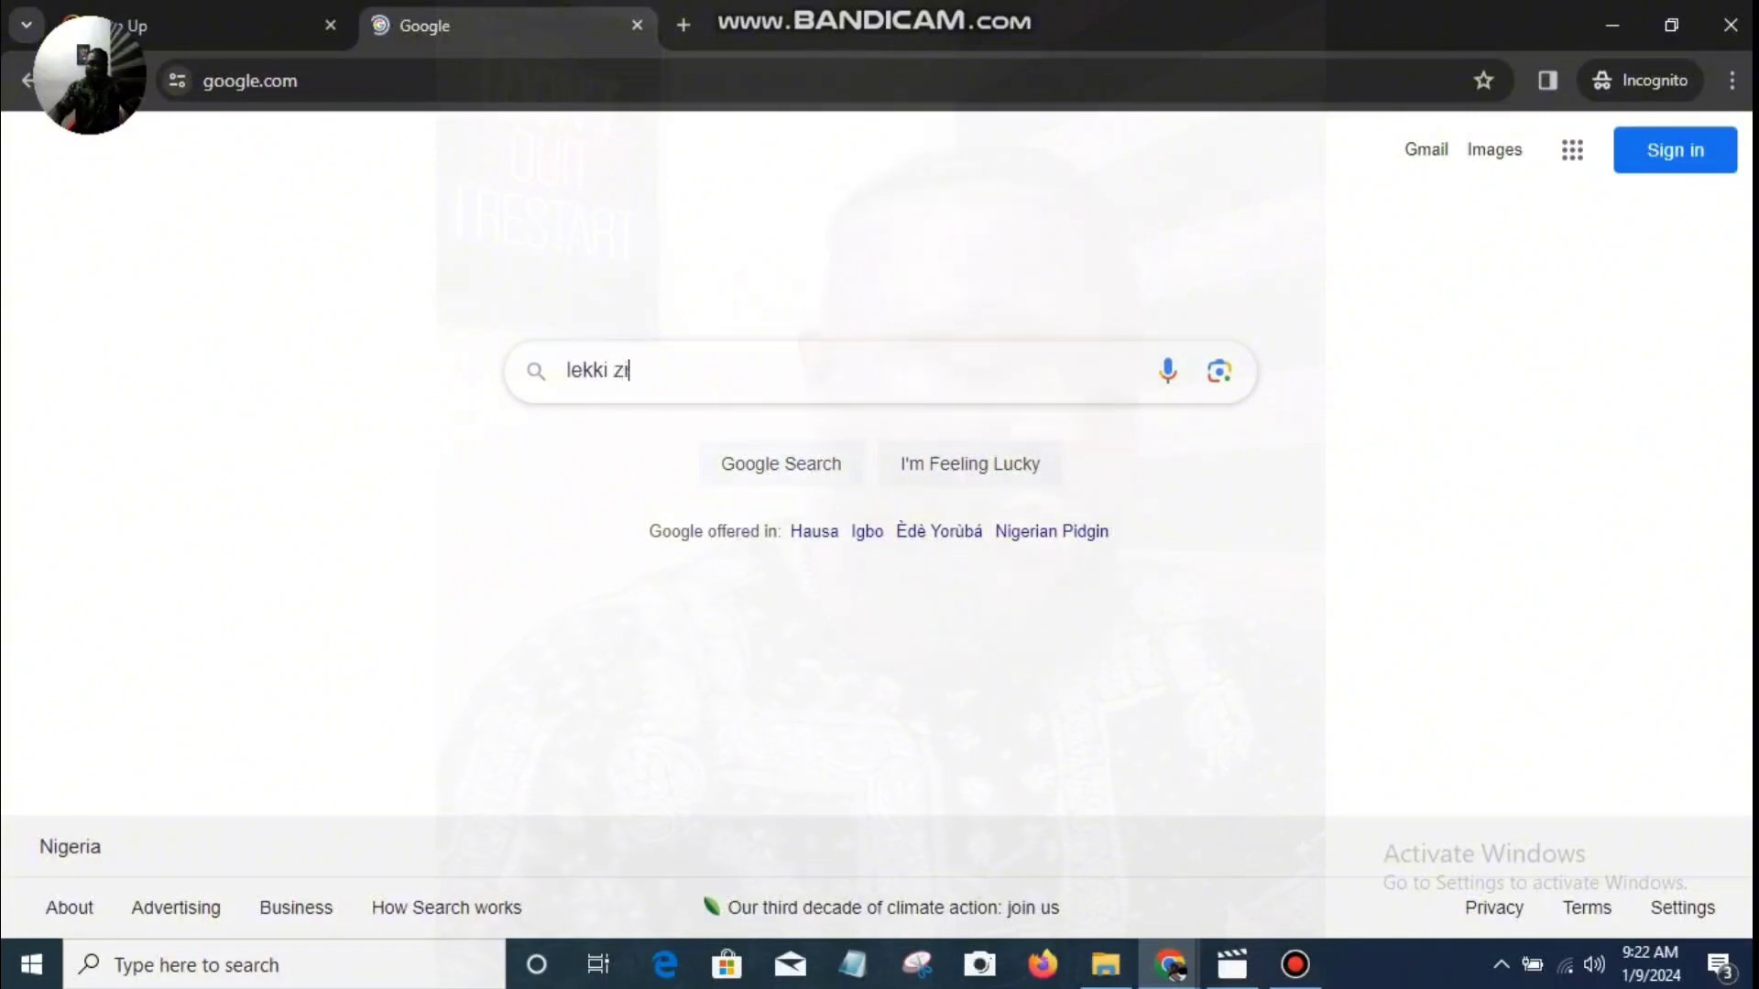
text(p code)
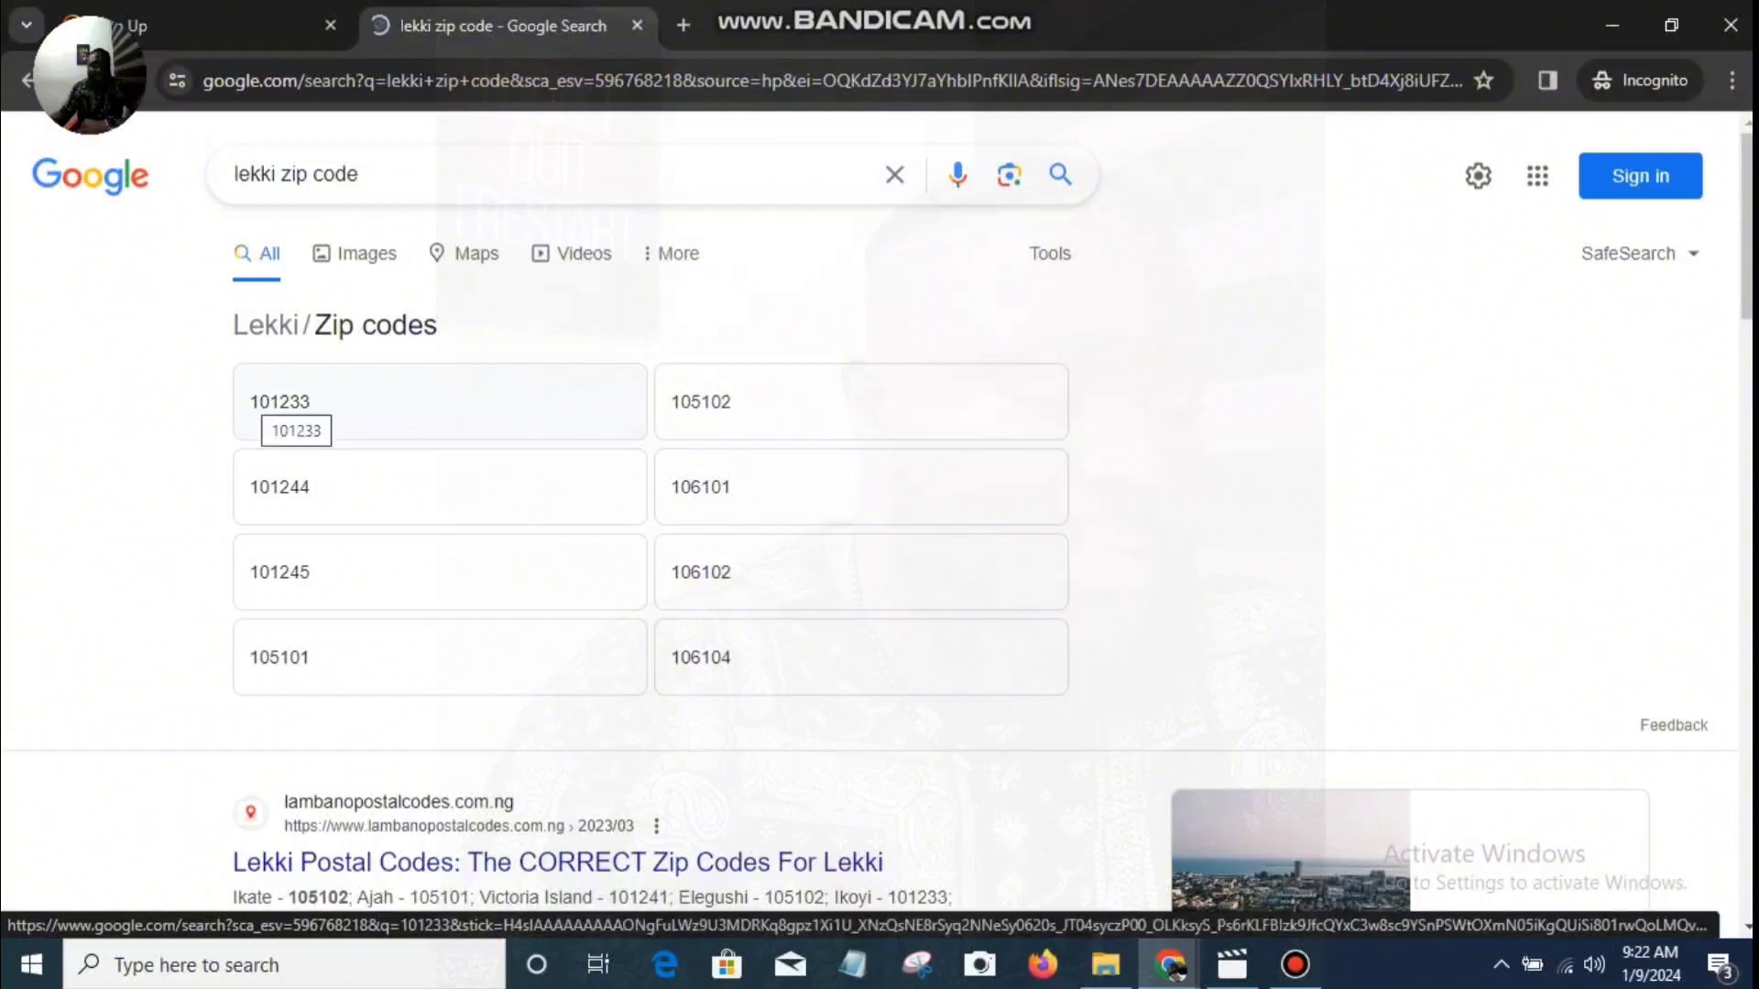
- Open the first listed Lekki zip code and copy the code from the Nigeria Postcode search result
click(249, 397)
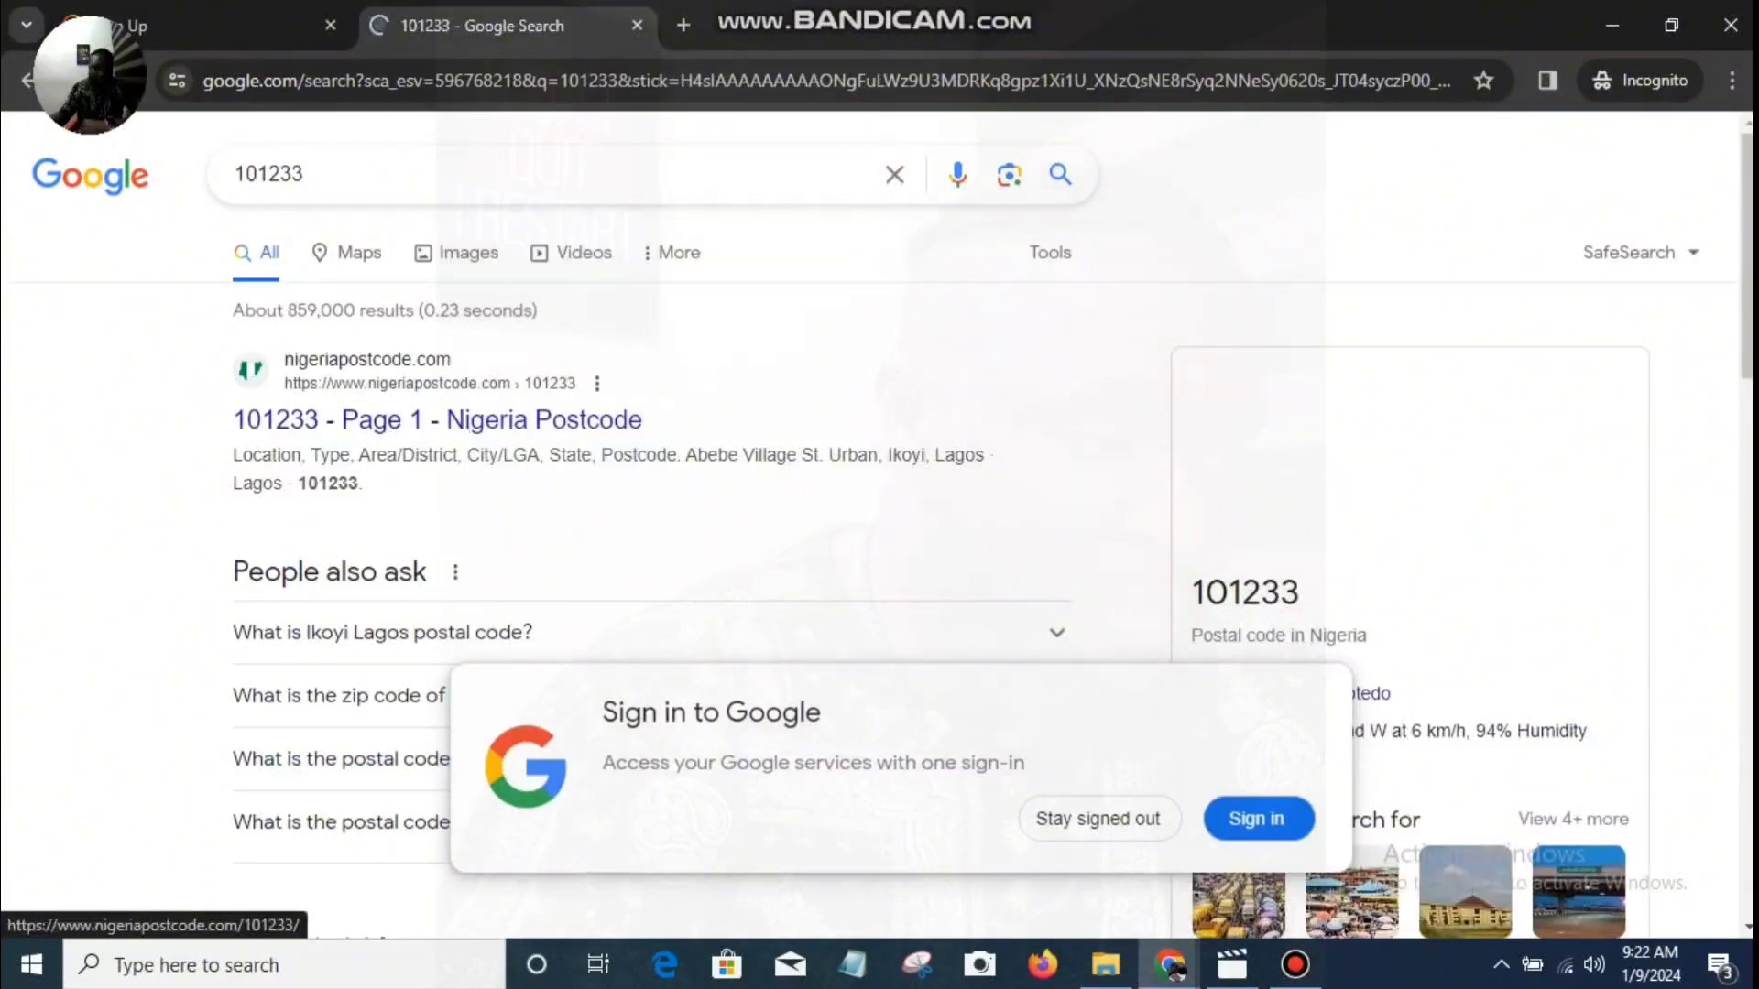
drag(298, 482, 363, 483)
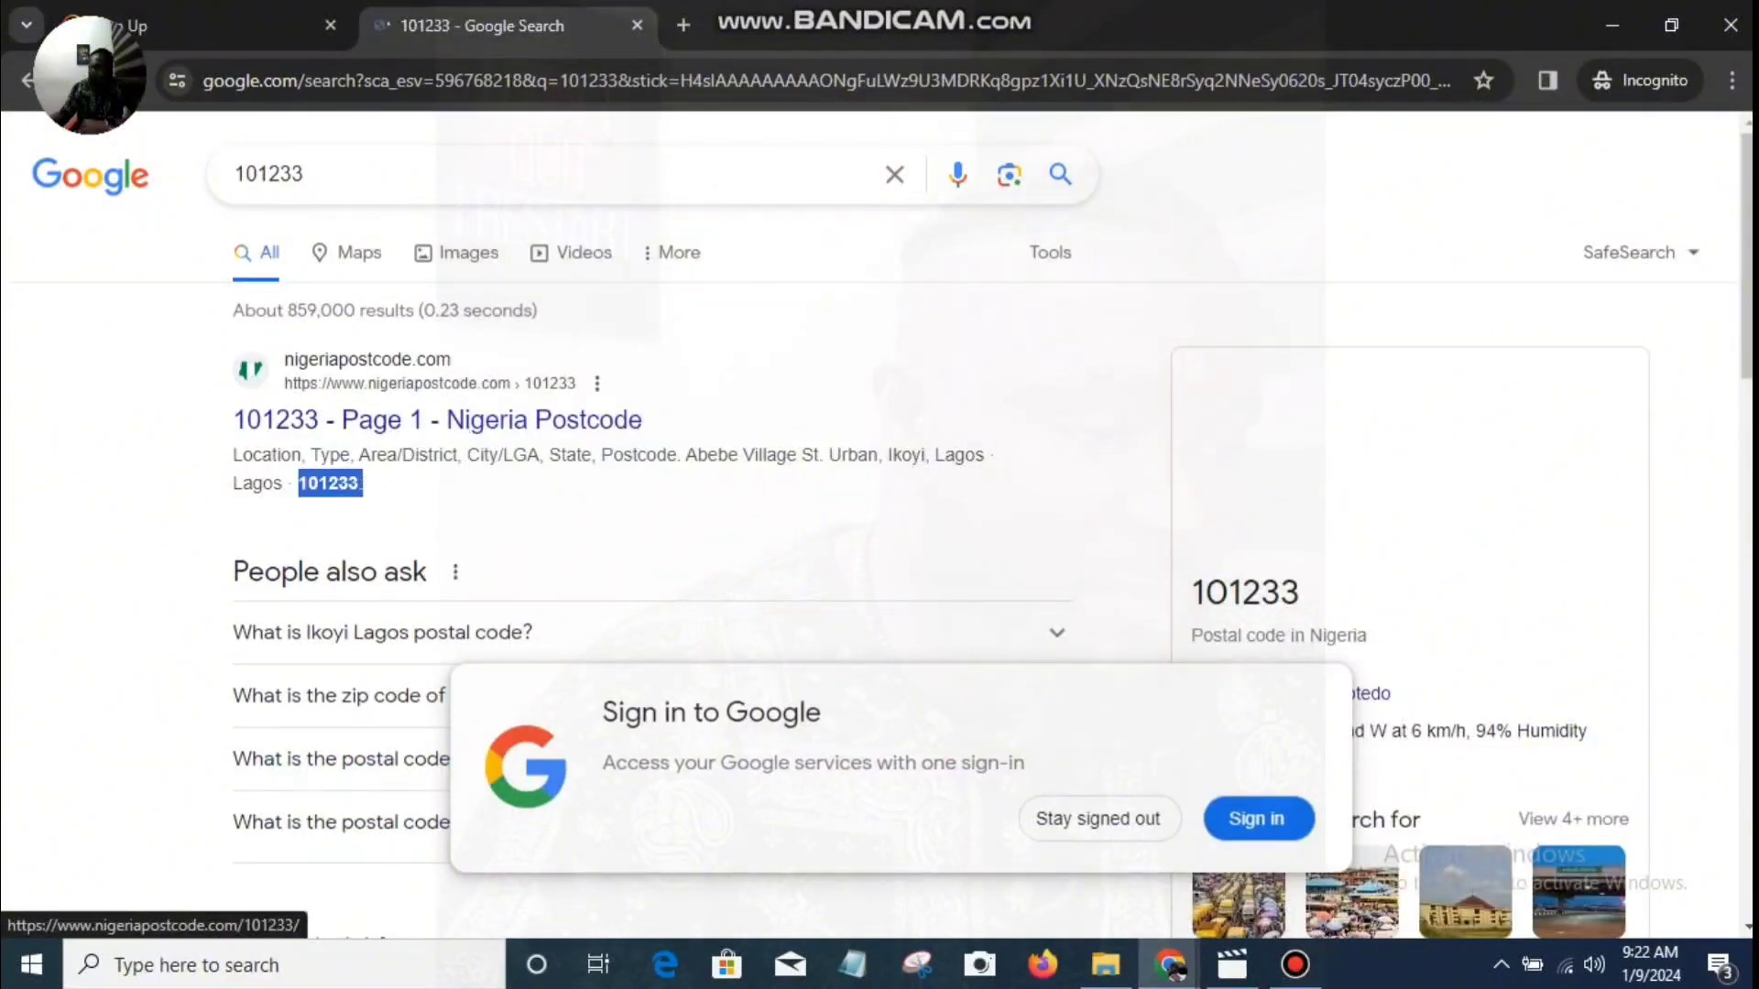
right_click(351, 483)
click(394, 509)
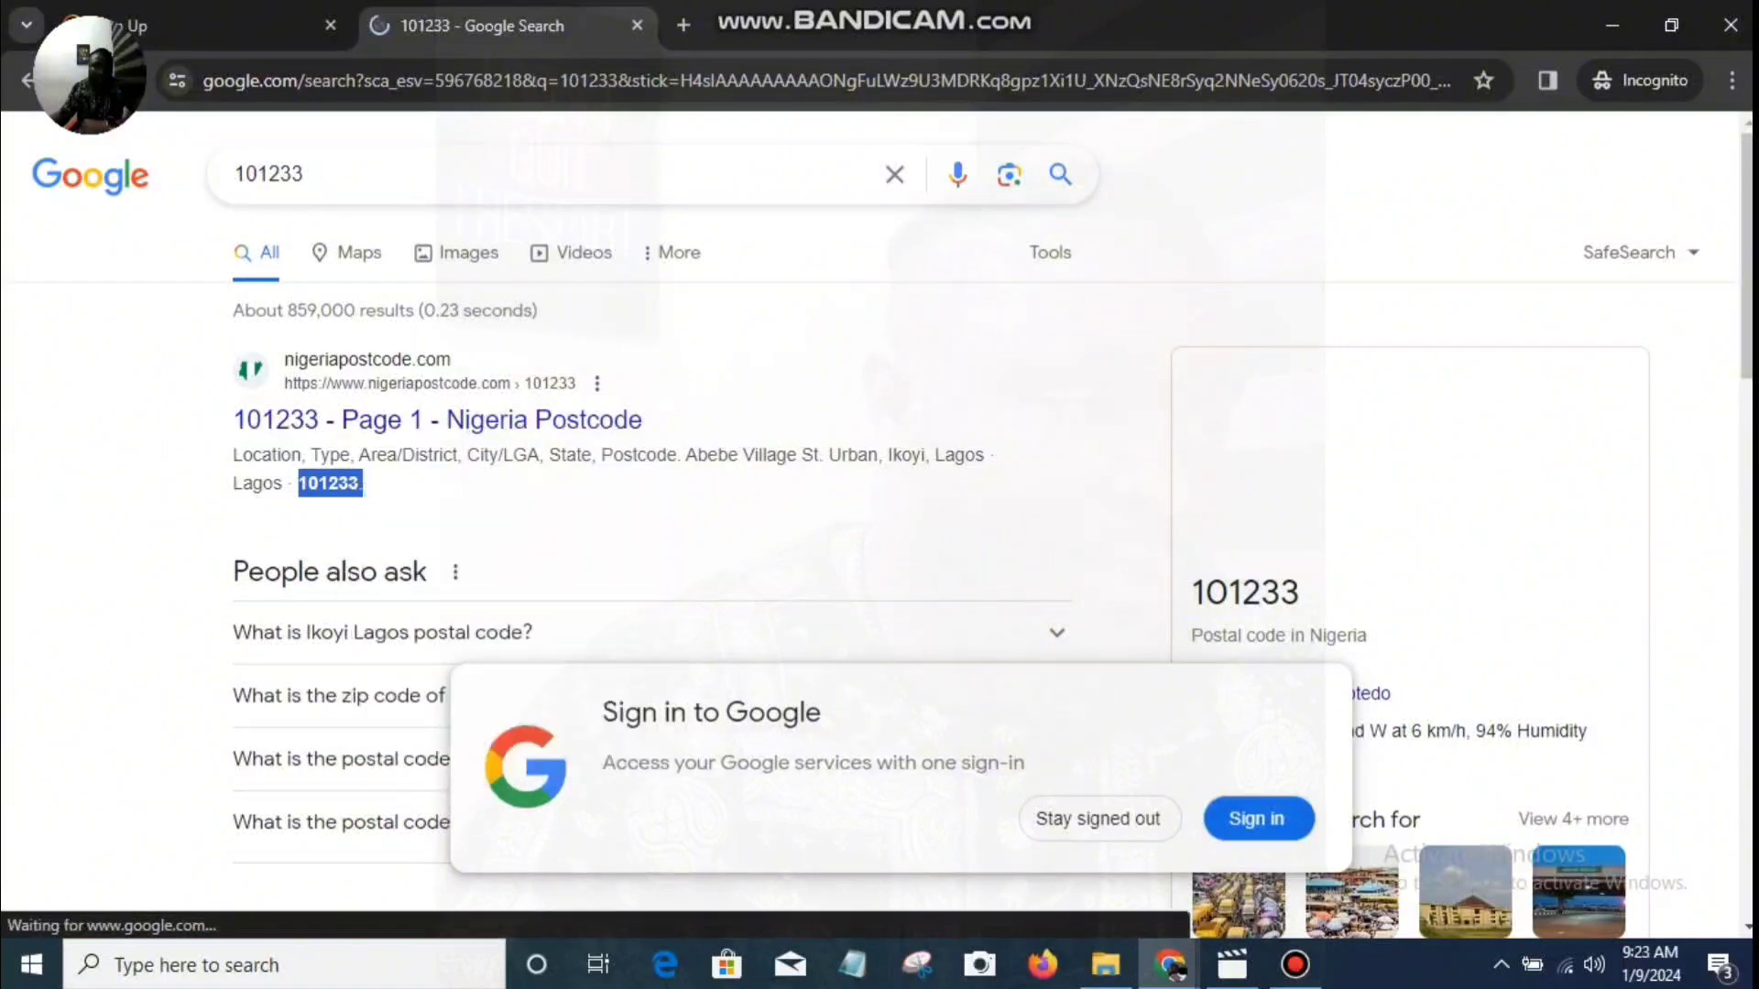
- Return to the Payoneer sign-up form and paste the copied code as the Postal/ZIP code
key(ctrl+Page_Up)
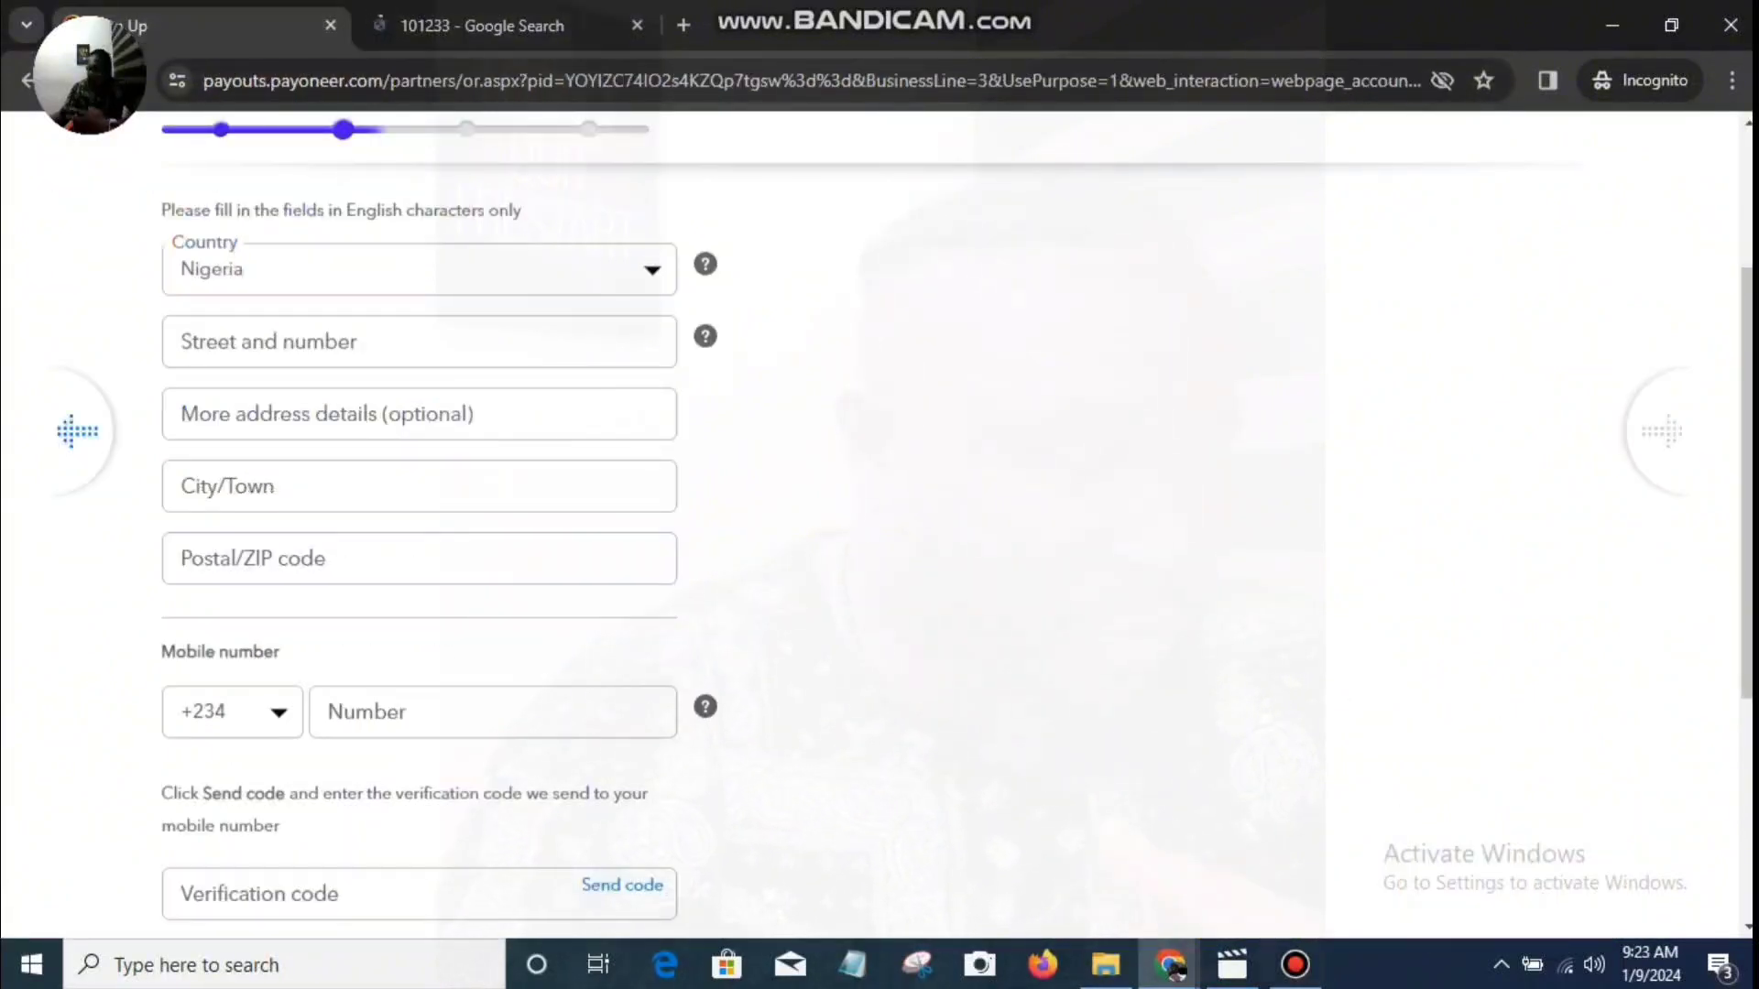
click(419, 558)
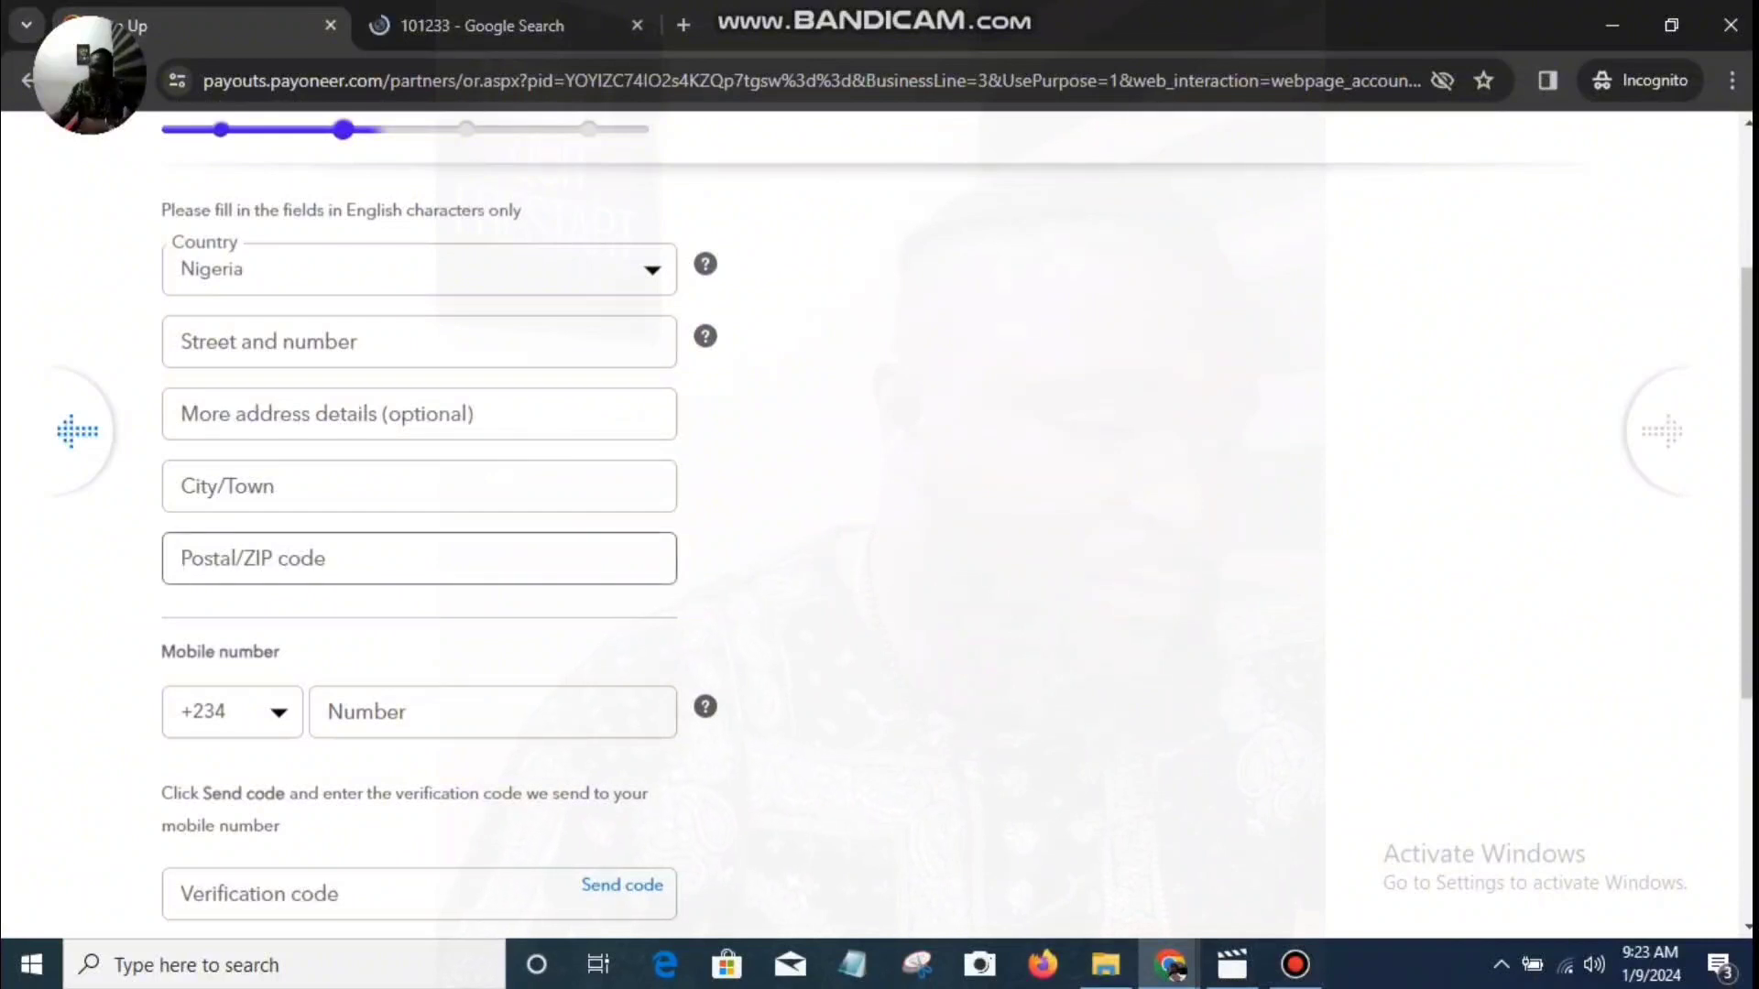
right_click(358, 558)
click(400, 315)
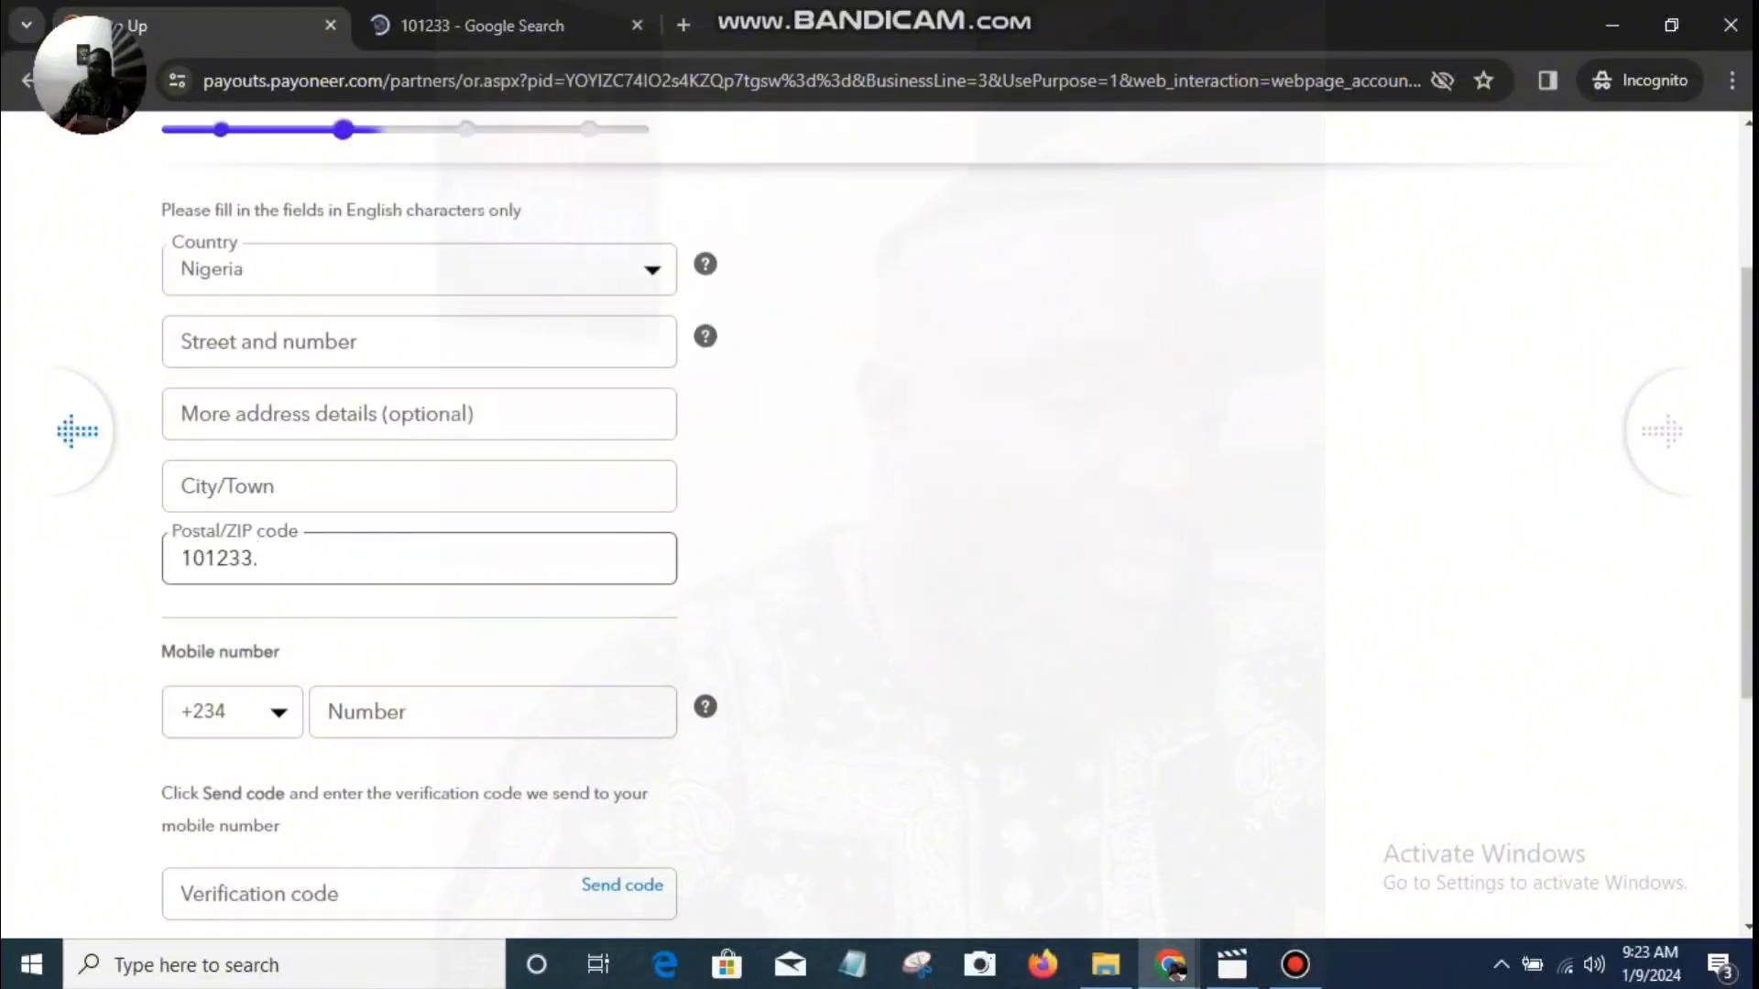
- Complete the address, mobile number and verification code, remove the full stop after the ZIP code, and continue to Security Details
scroll(880, 523, down, 3)
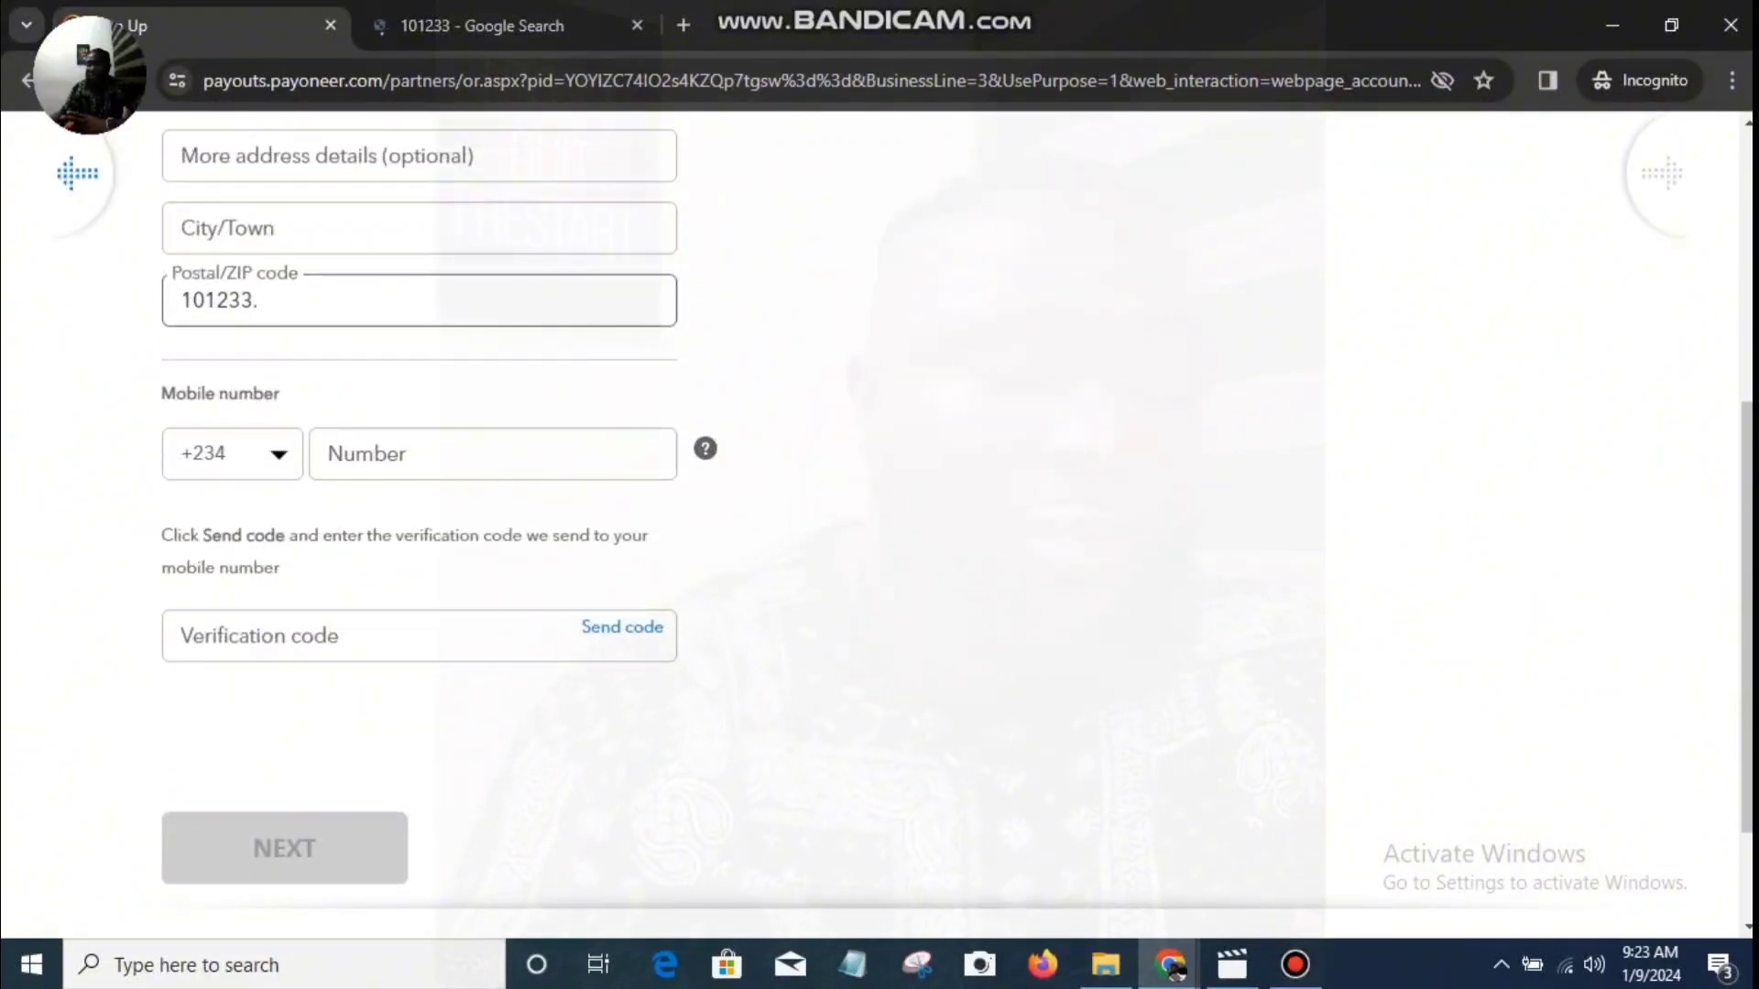
scroll(419, 513, up, 3)
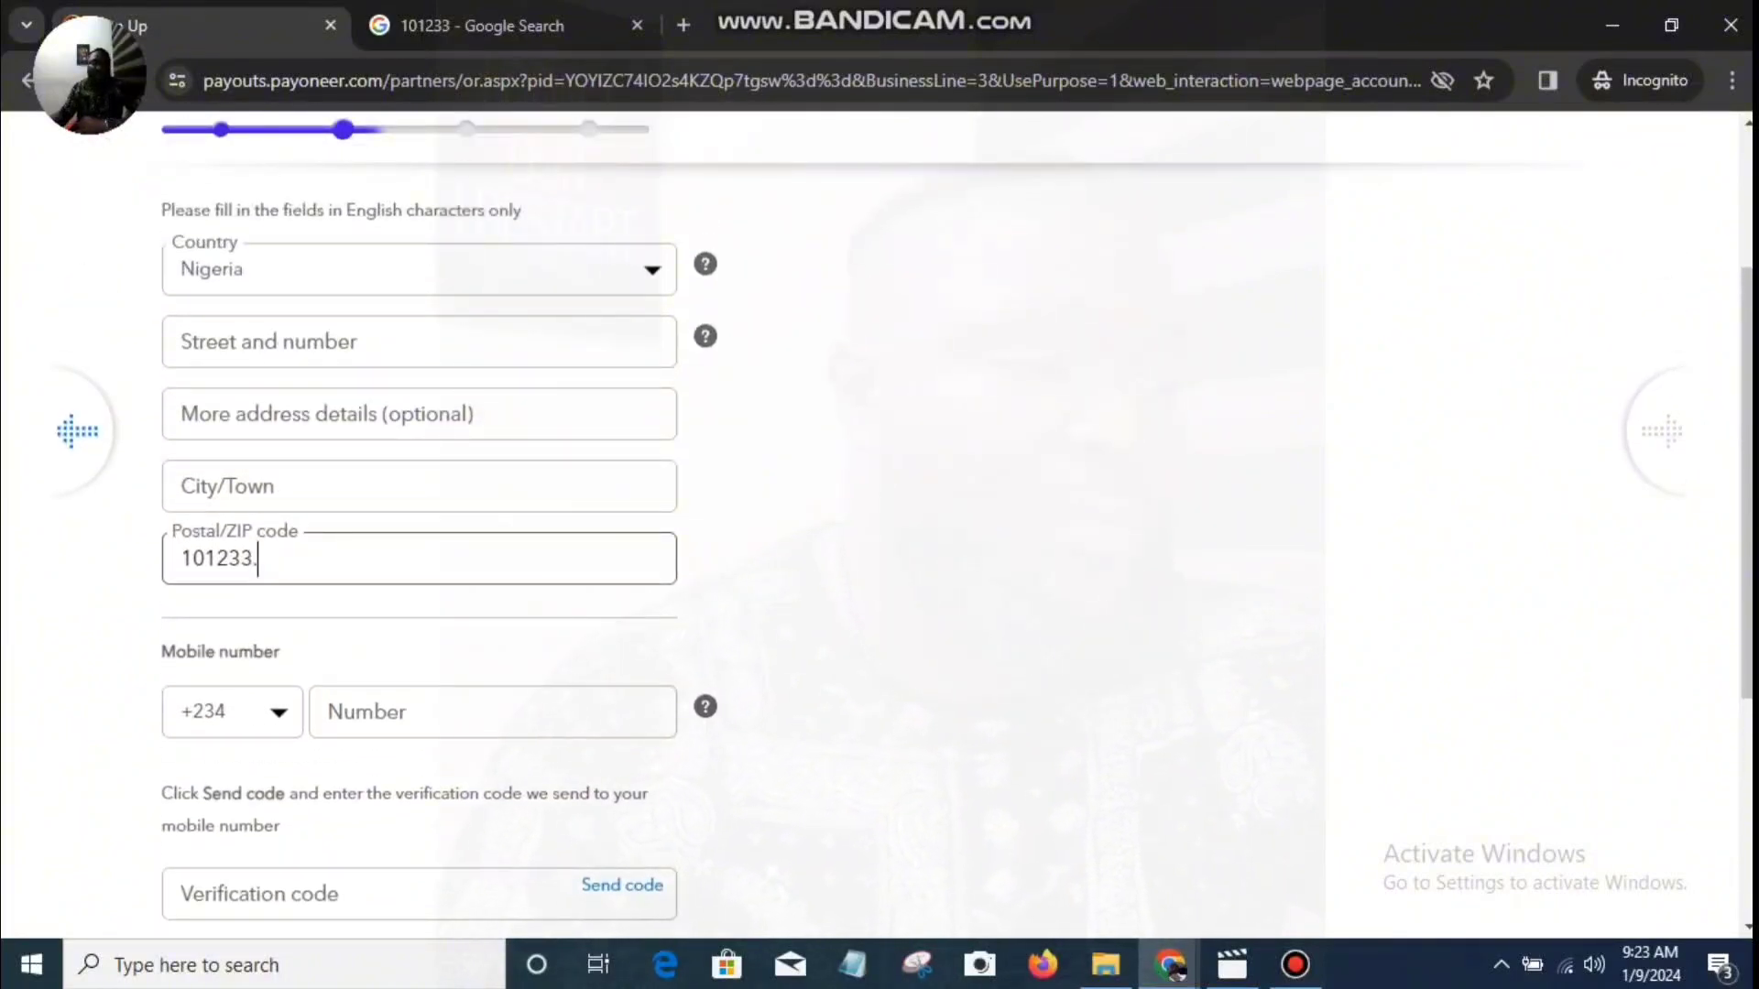
click(270, 342)
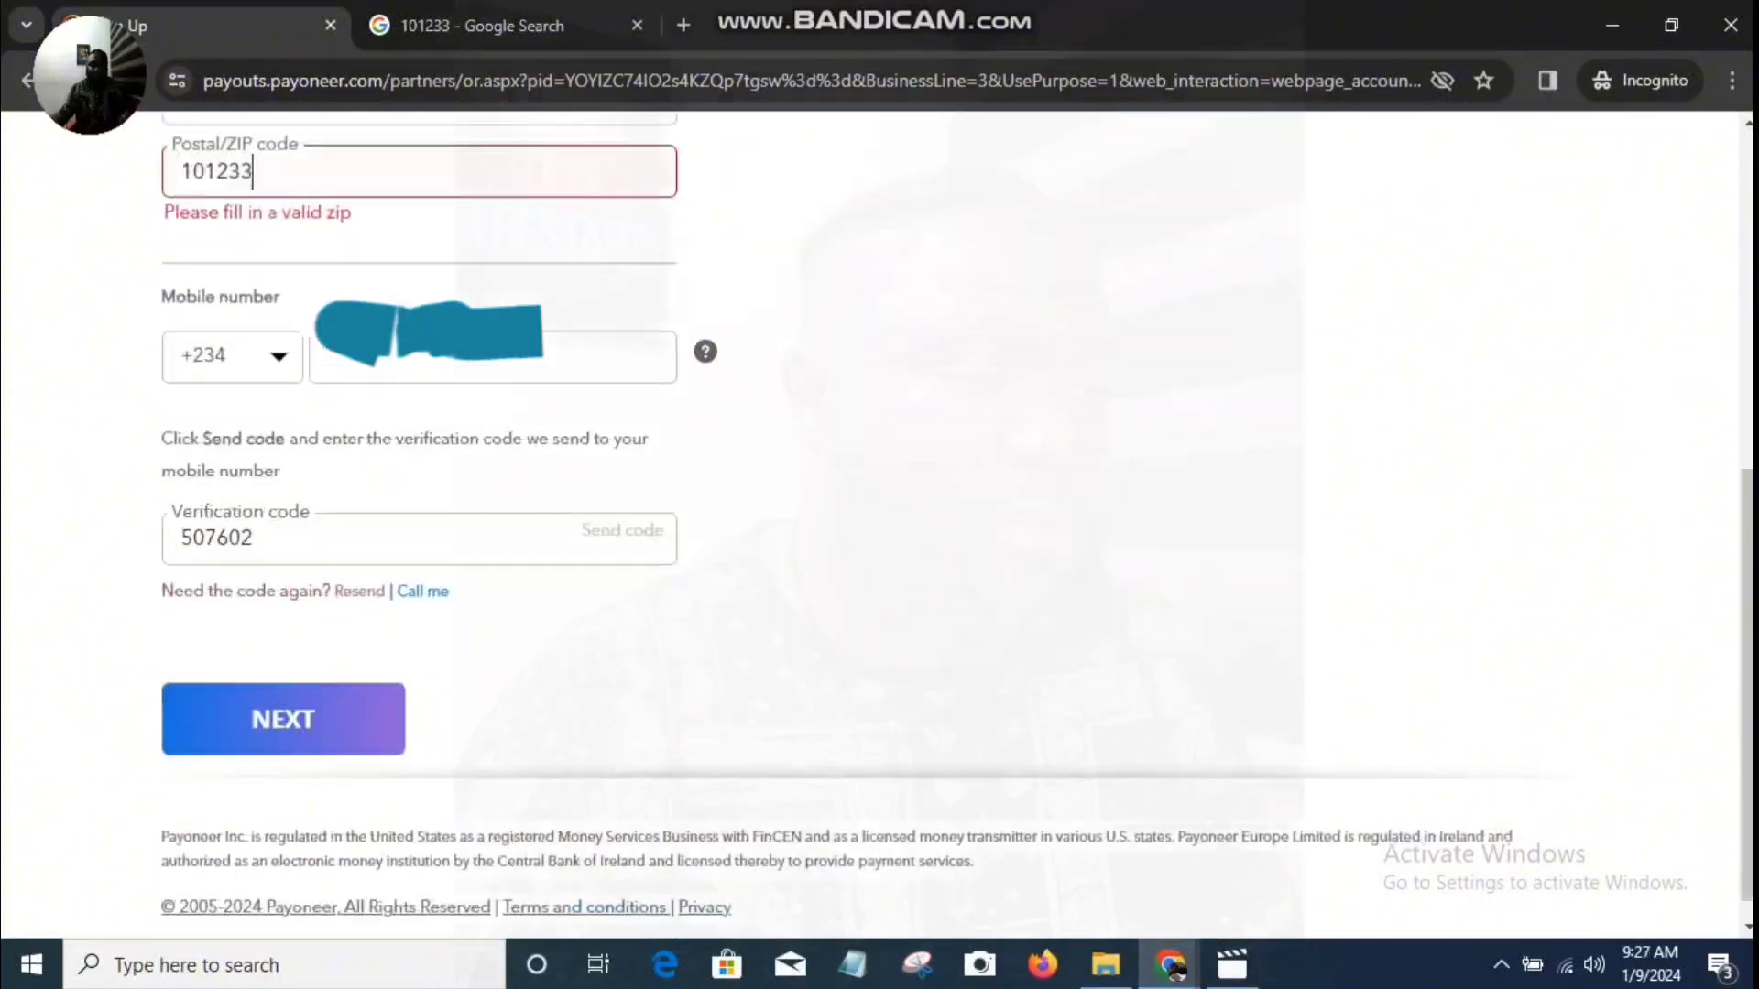
key(Return)
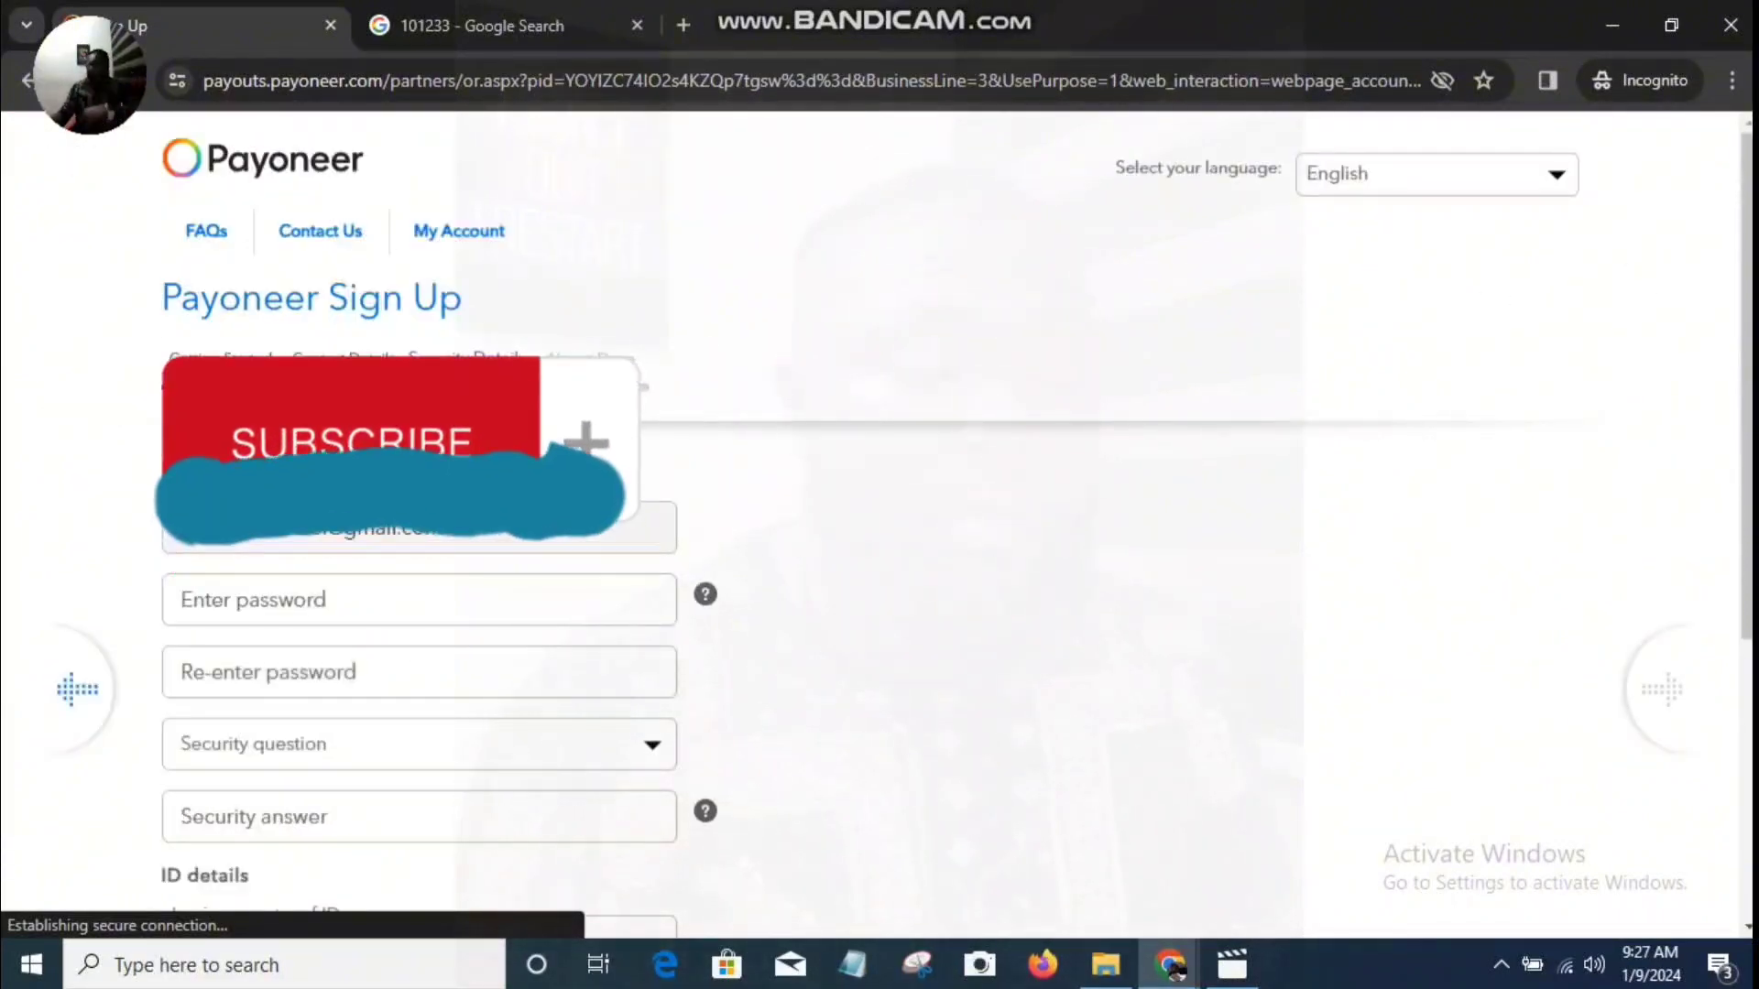
- Review the available security questions in the Security Details form without choosing one
scroll(879, 524, down, 1)
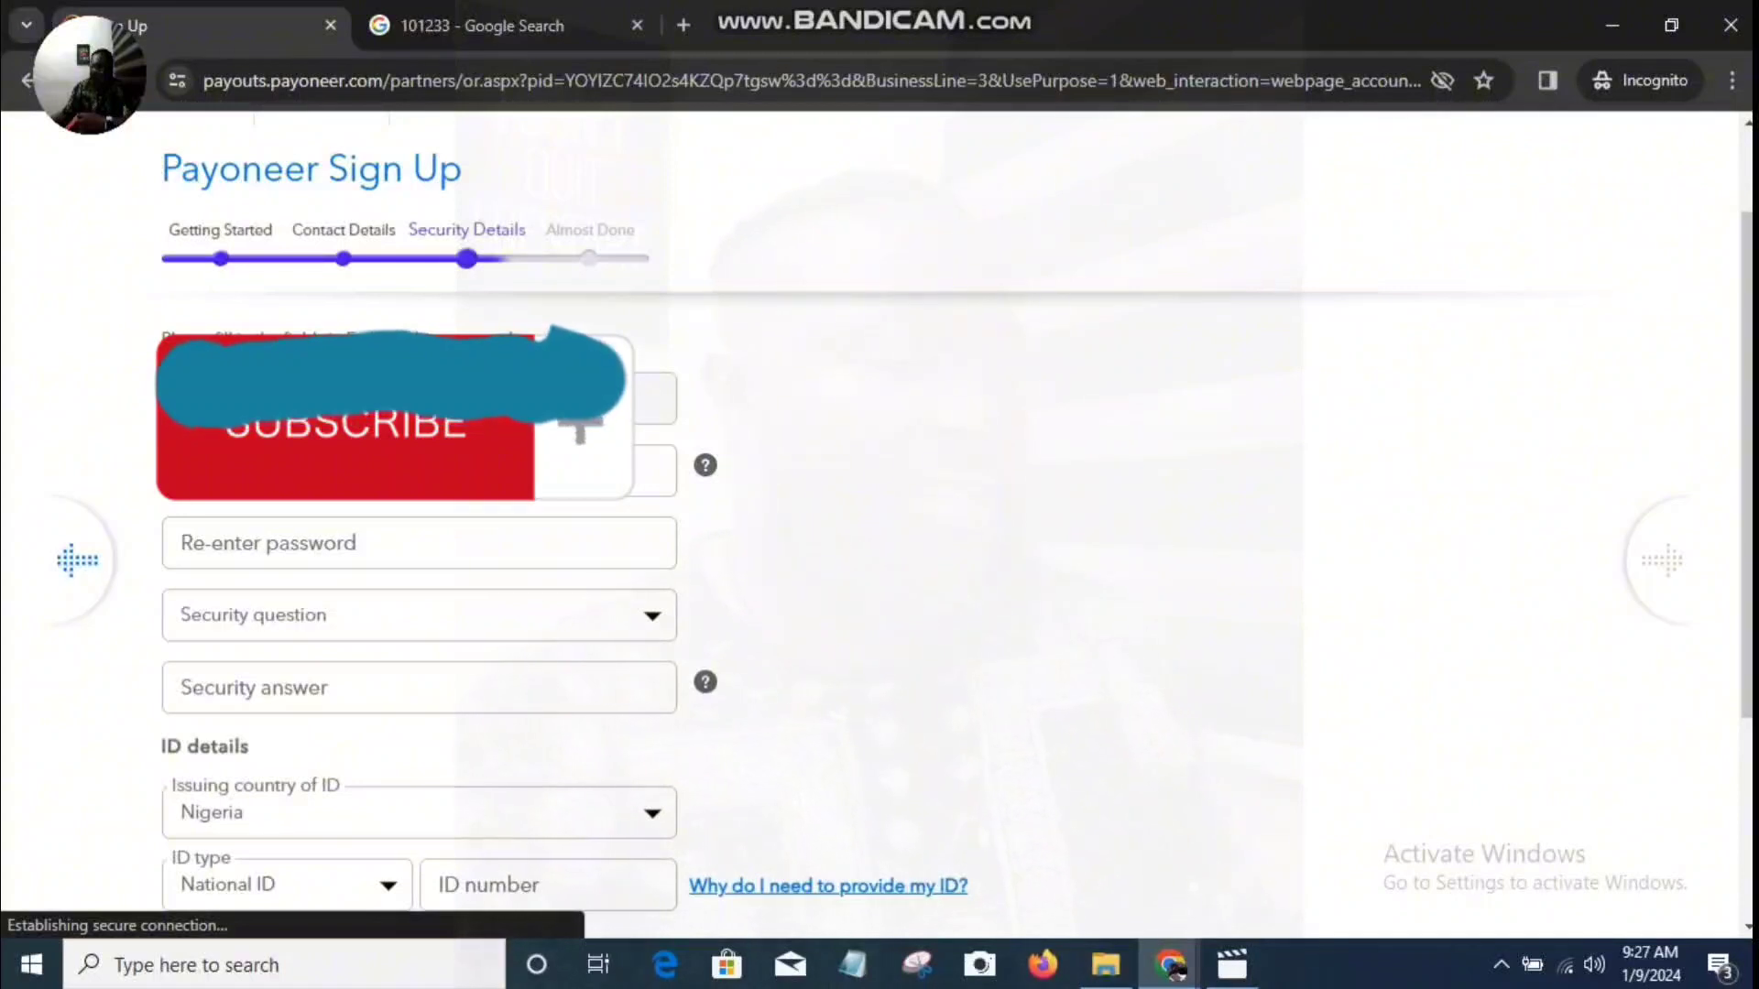
click(419, 616)
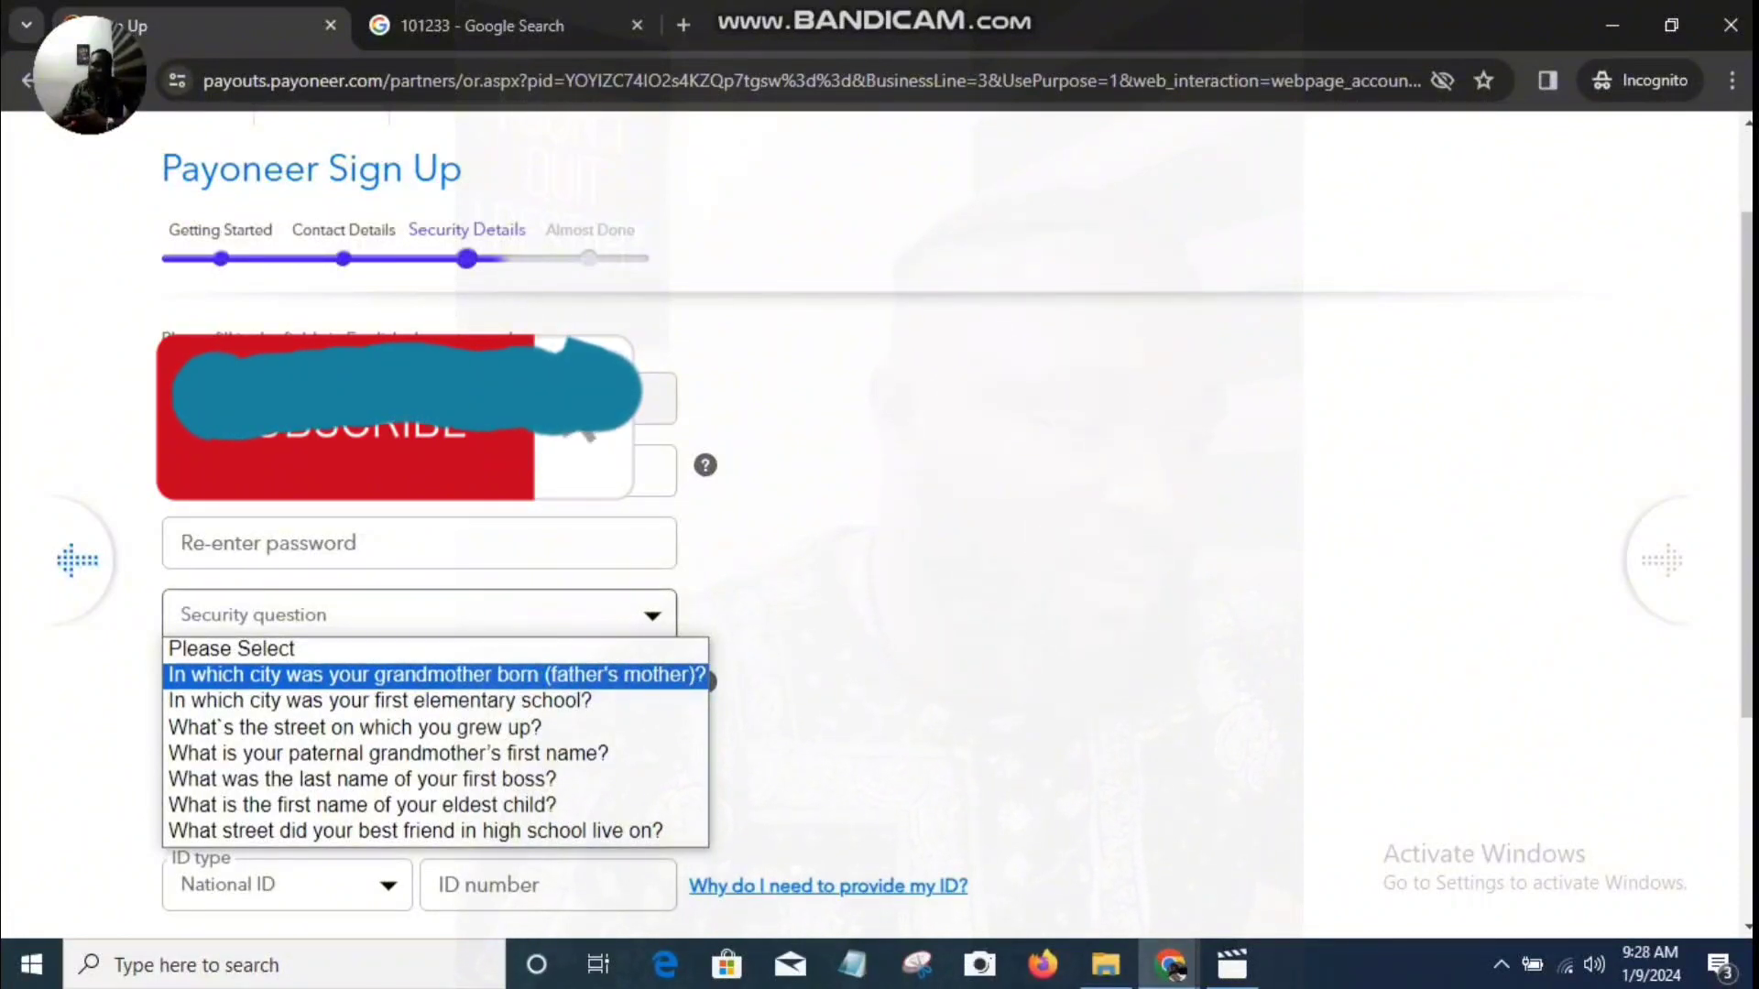
key(Down)
key(Down)
key(Up)
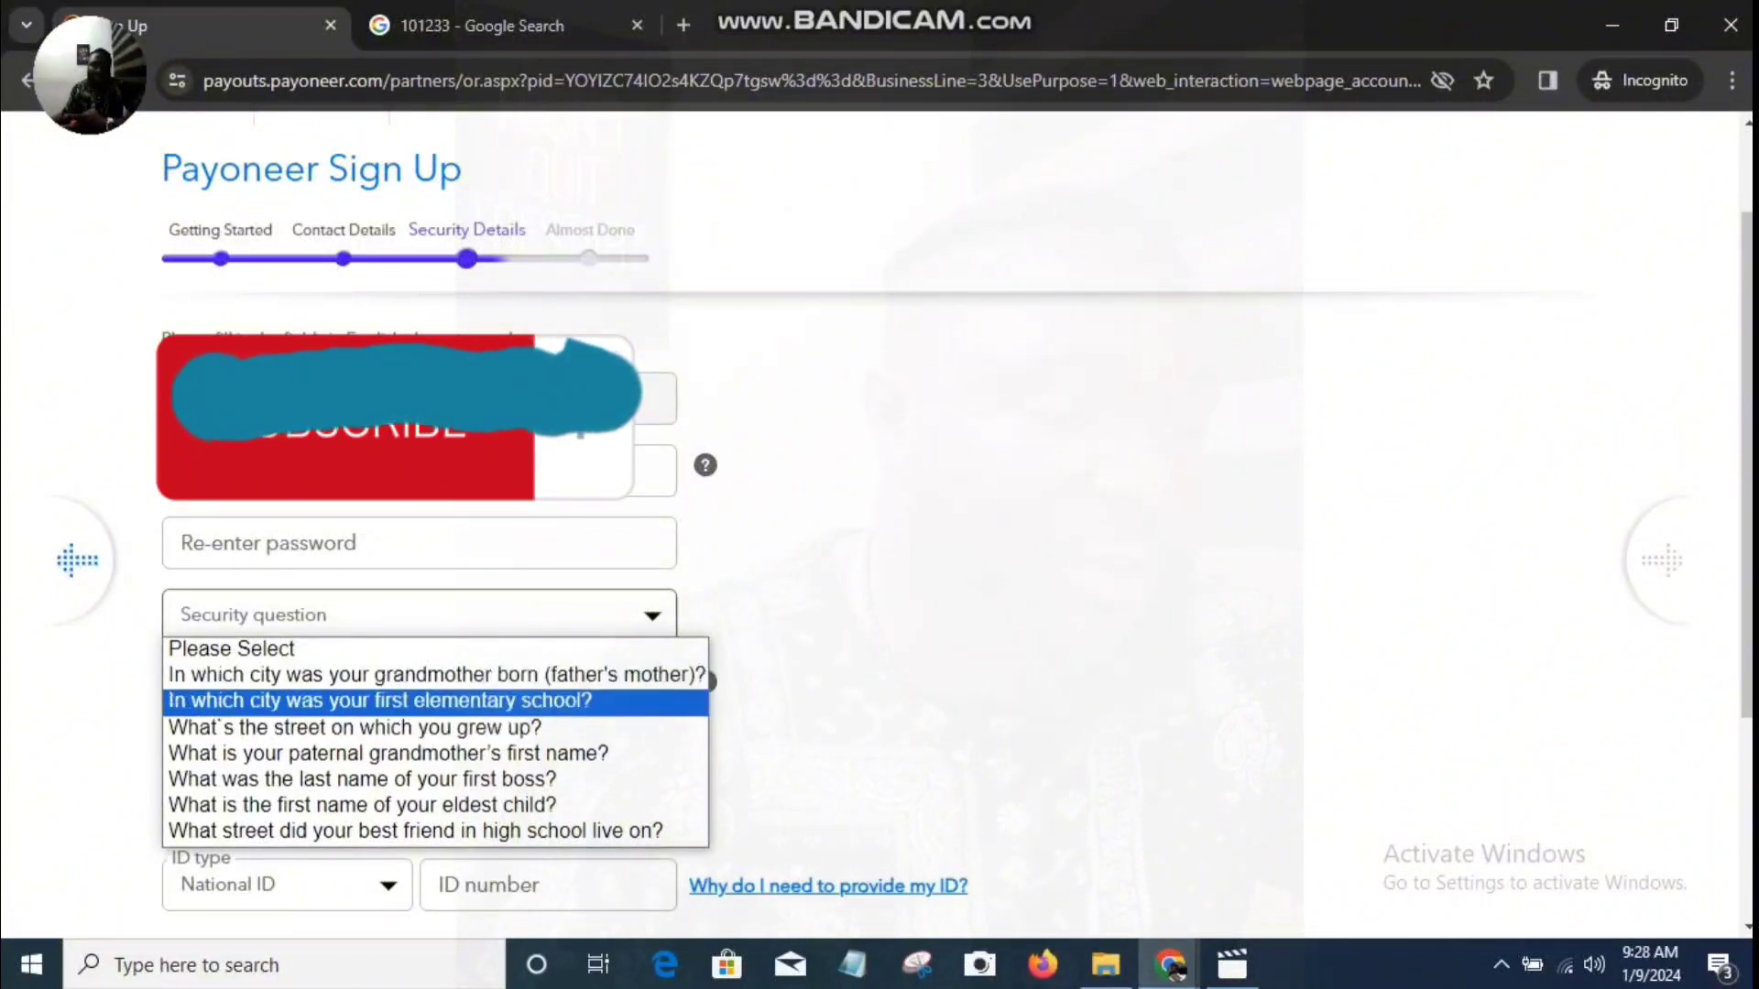
key(Down)
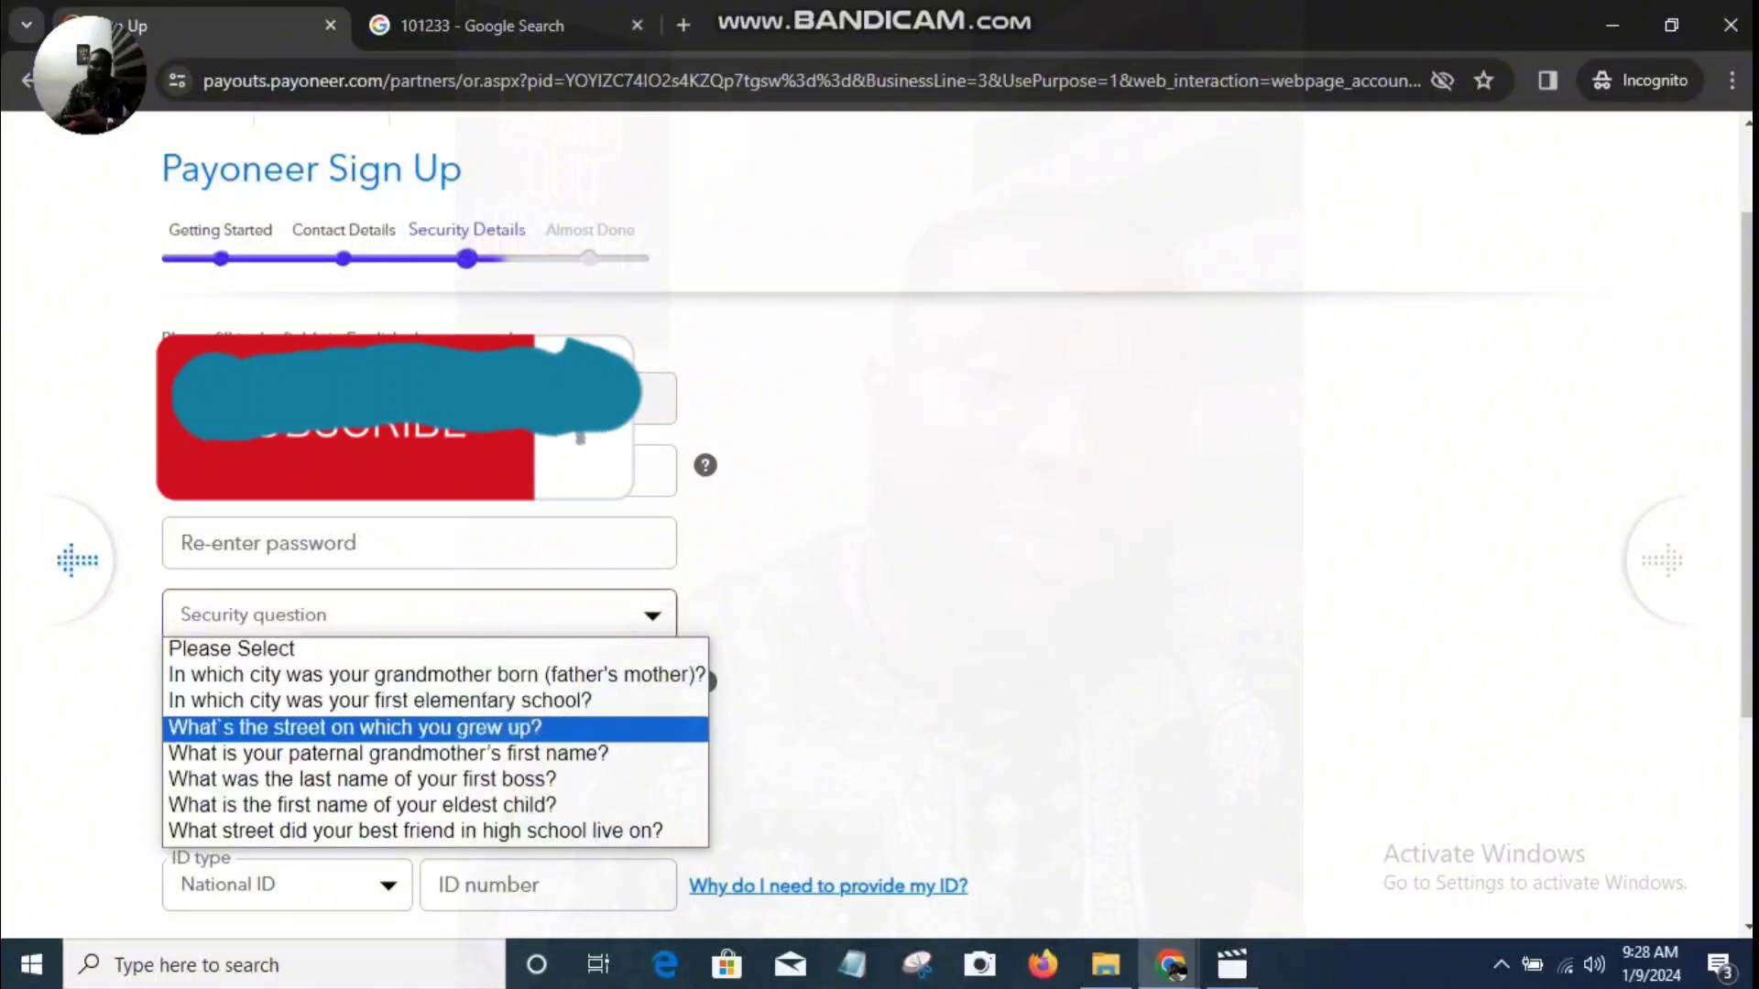
key(Up)
key(Up)
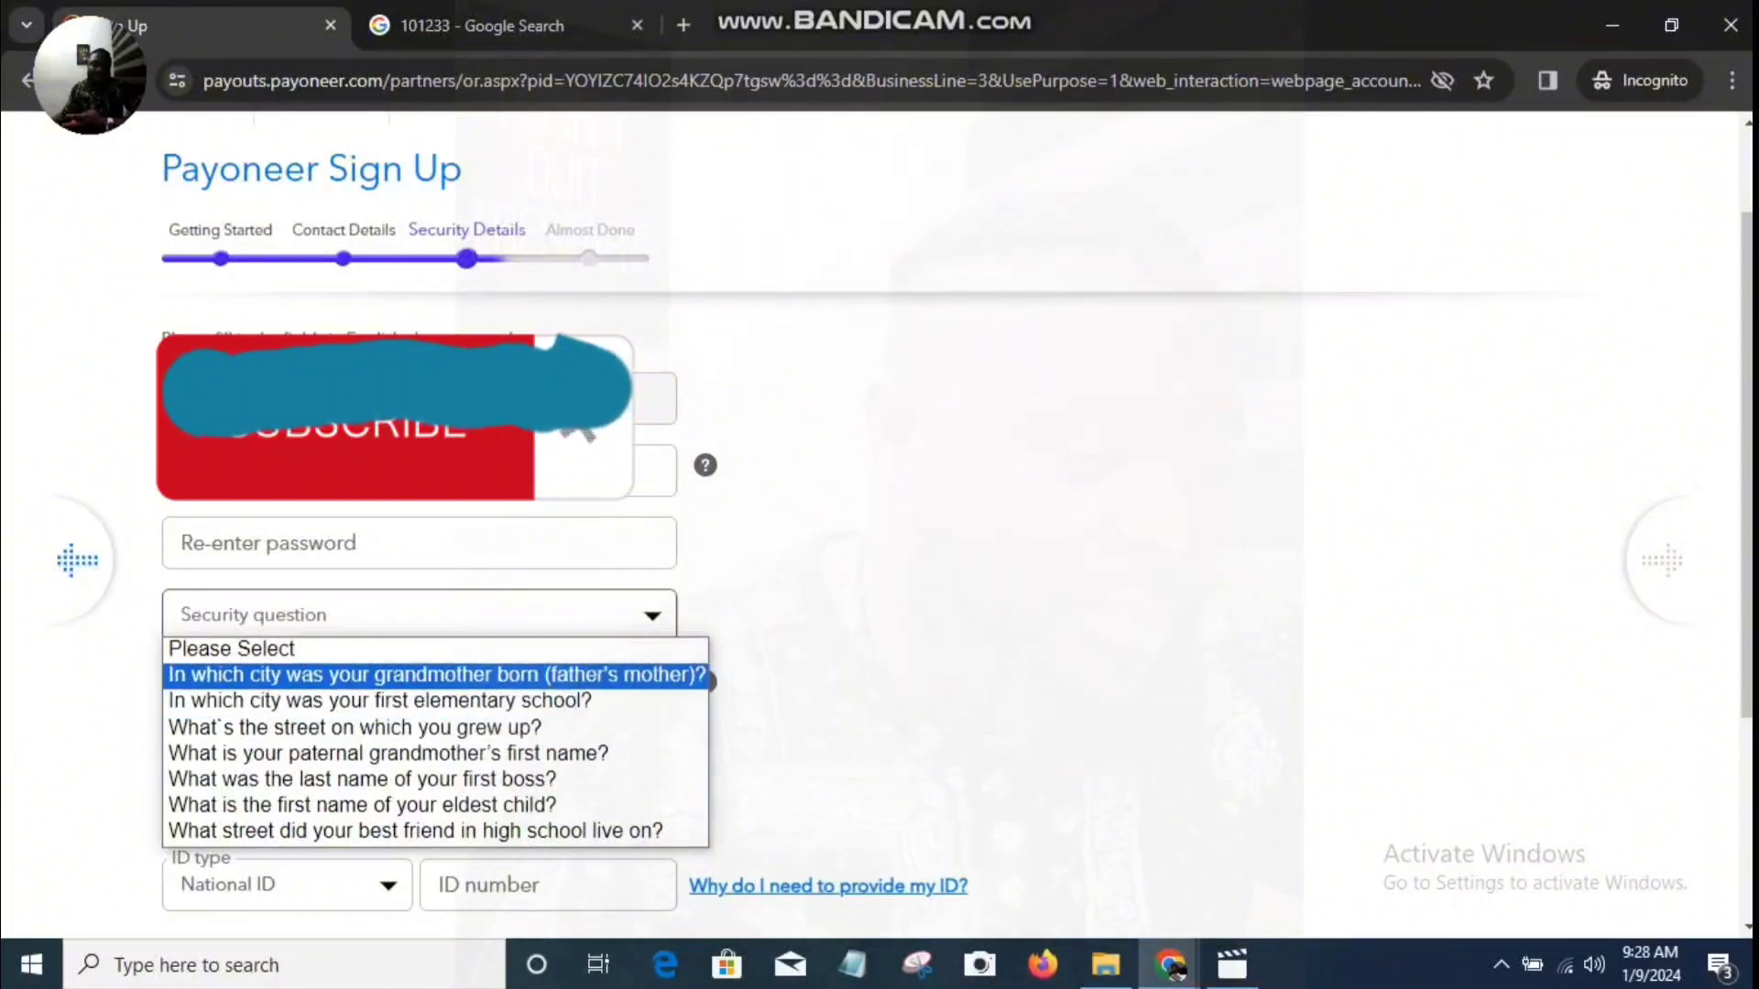
key(Escape)
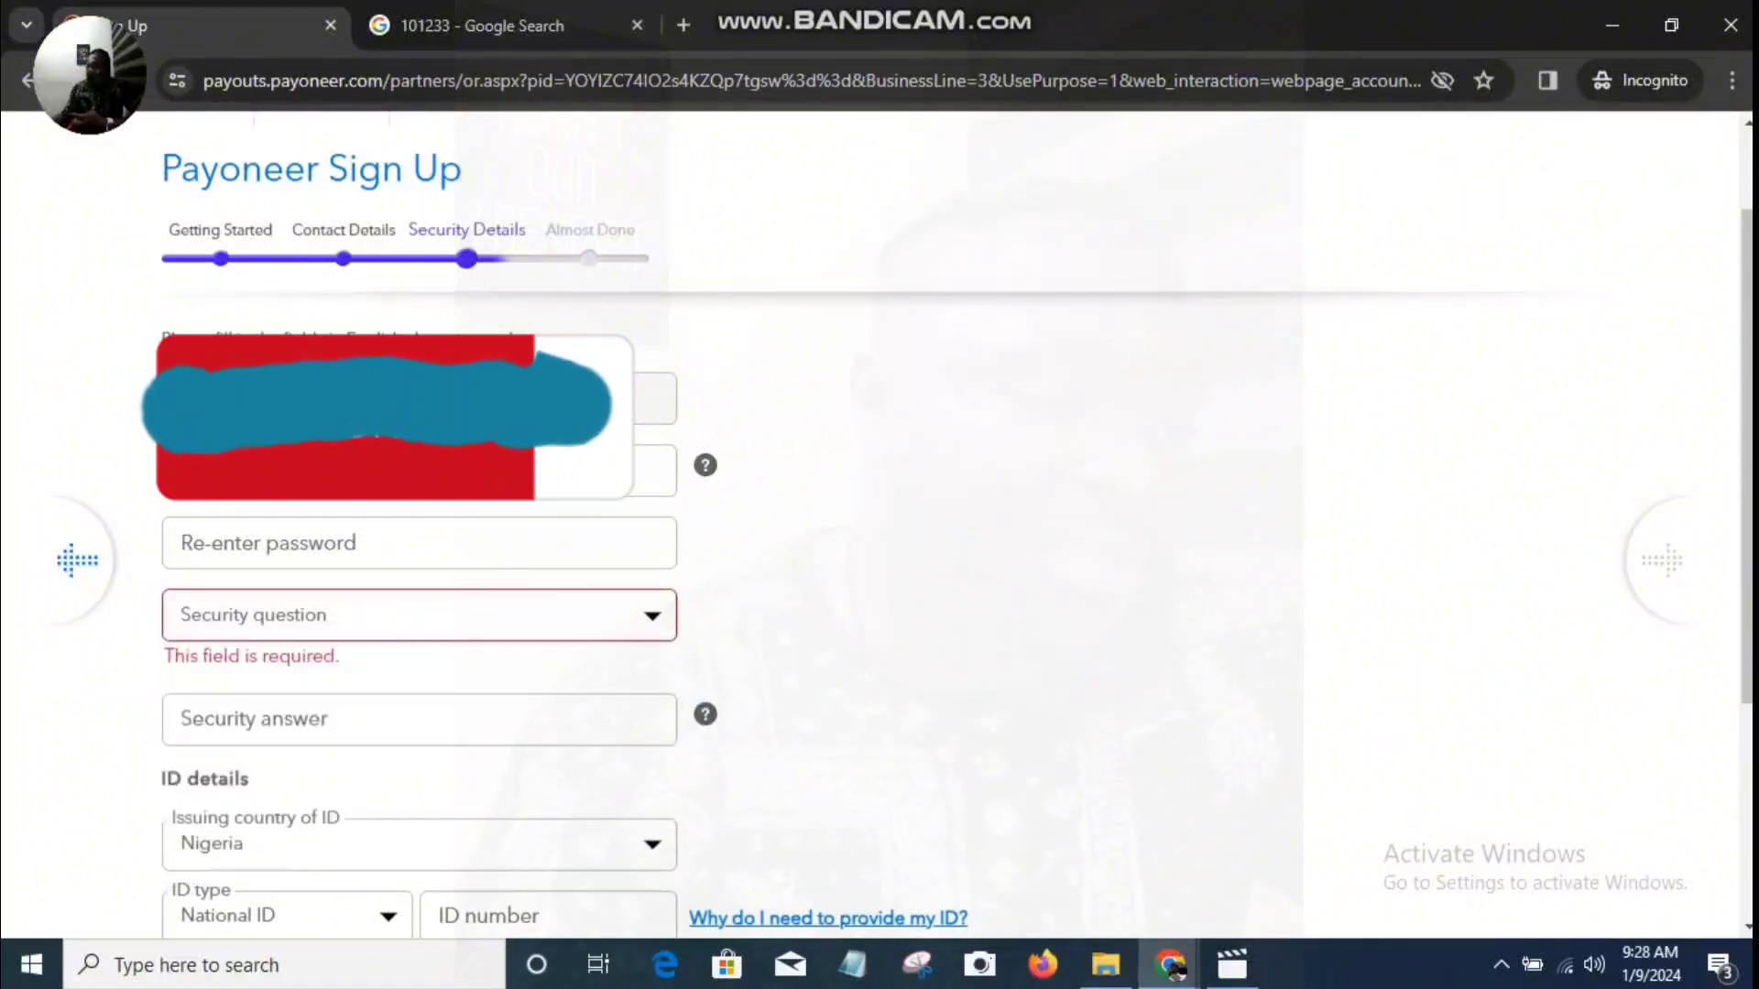
- Choose Nigeria as the issuing country of the ID
scroll(879, 523, down, 3)
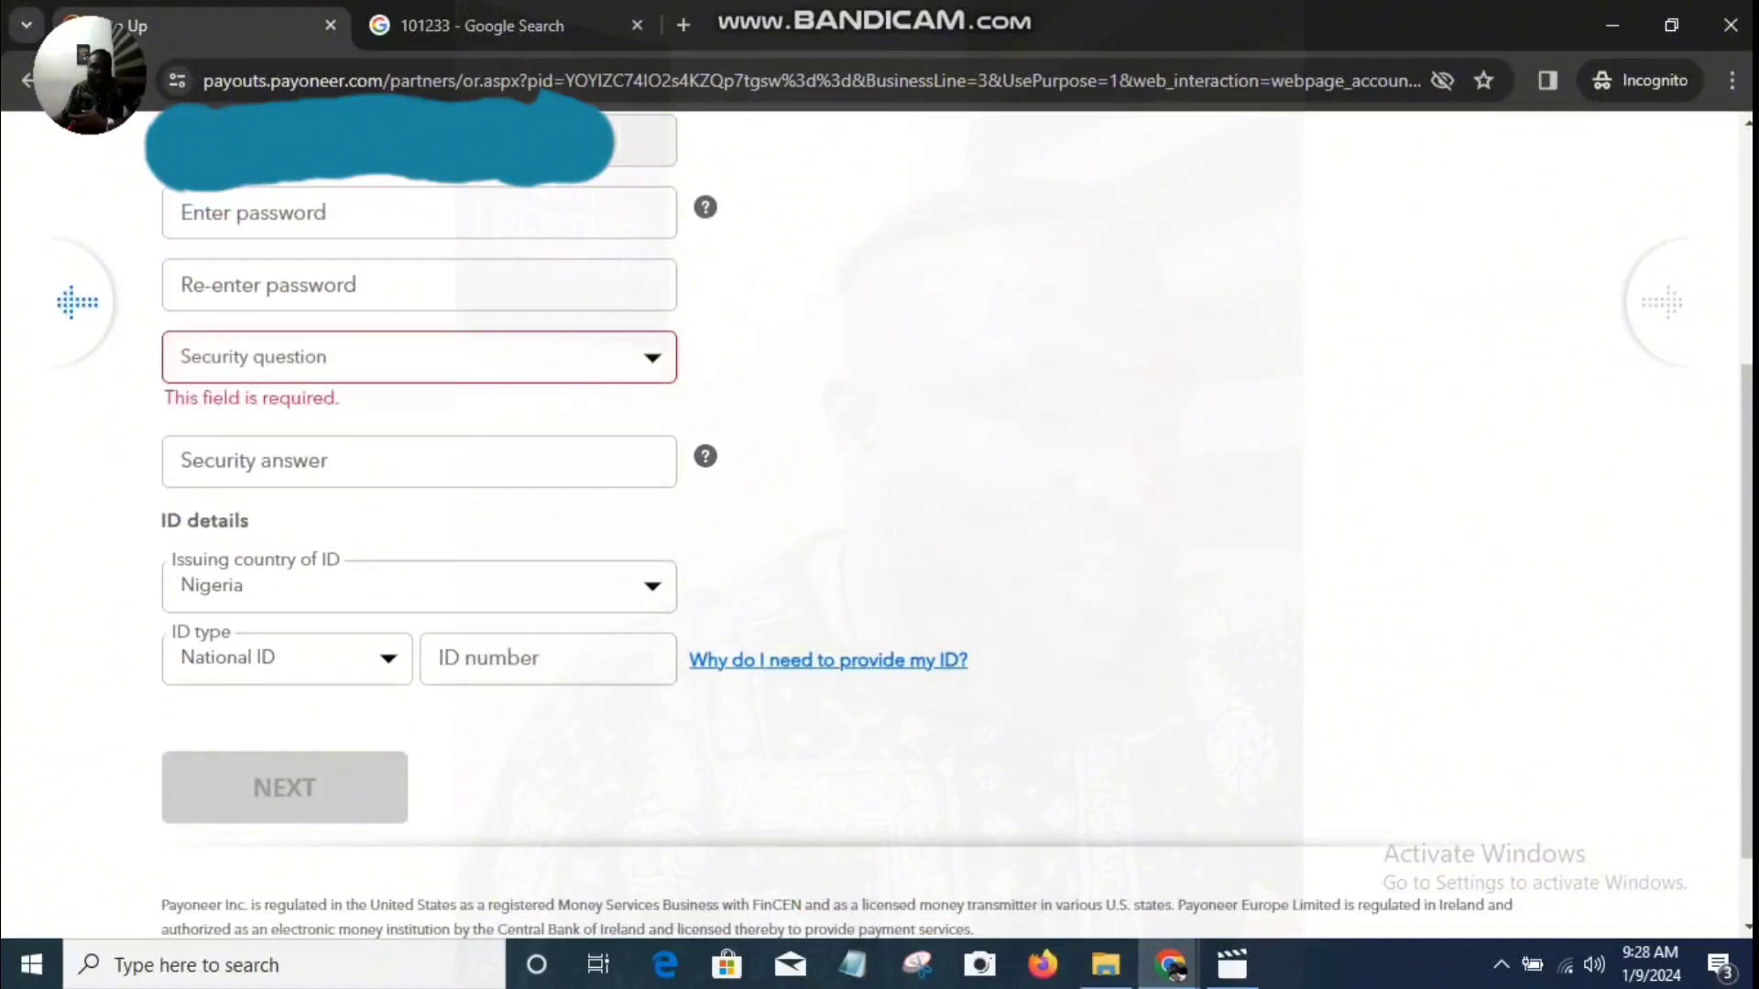
click(413, 587)
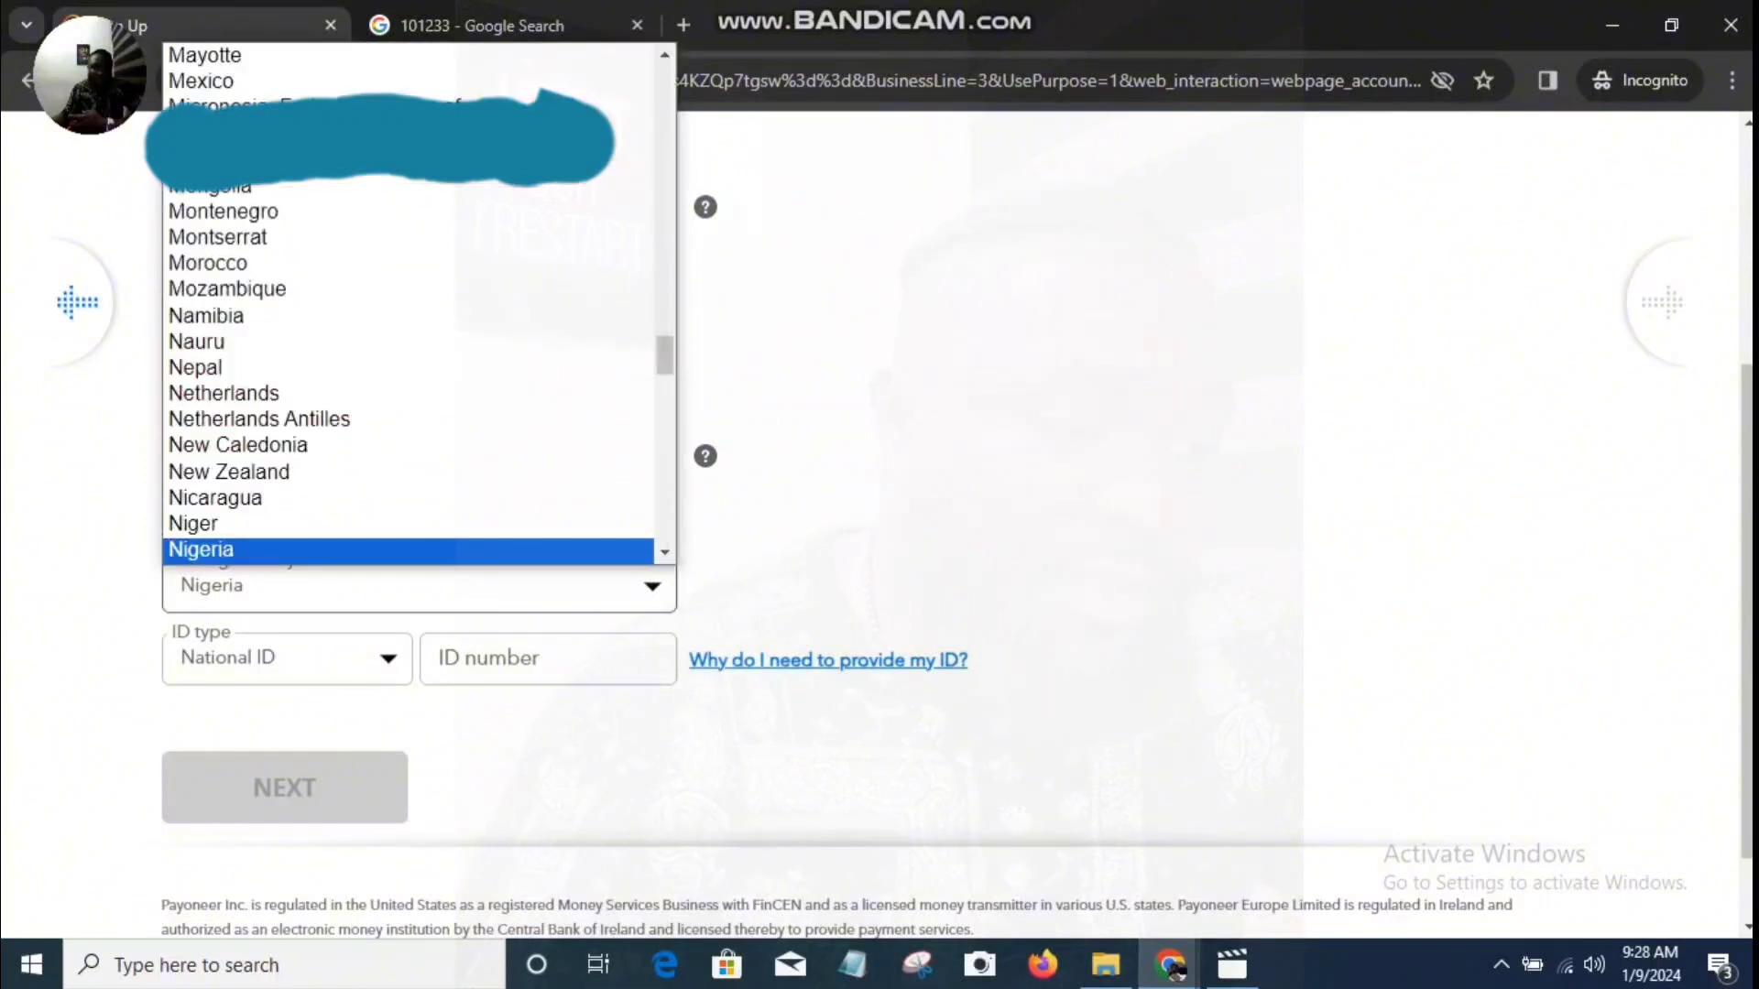
key(Return)
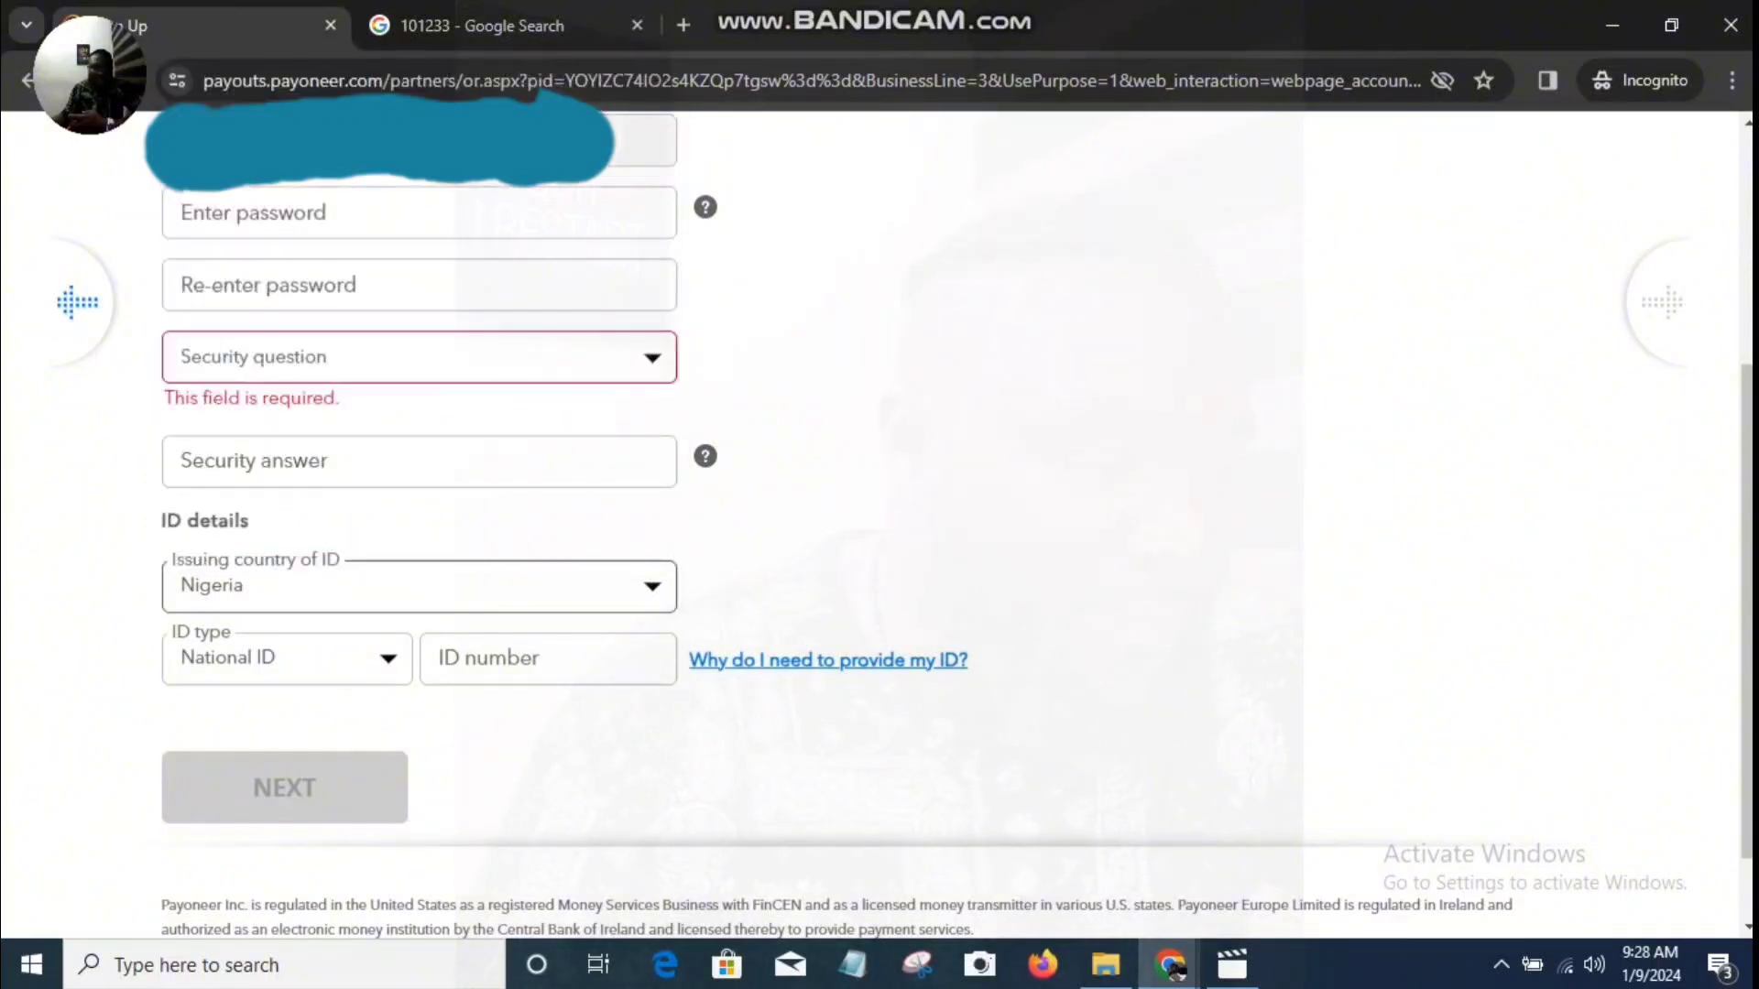
- Review the National ID, Driving License and Passport options and choose National ID as the ID type
click(287, 659)
key(Down)
key(Down)
key(Up)
key(Up)
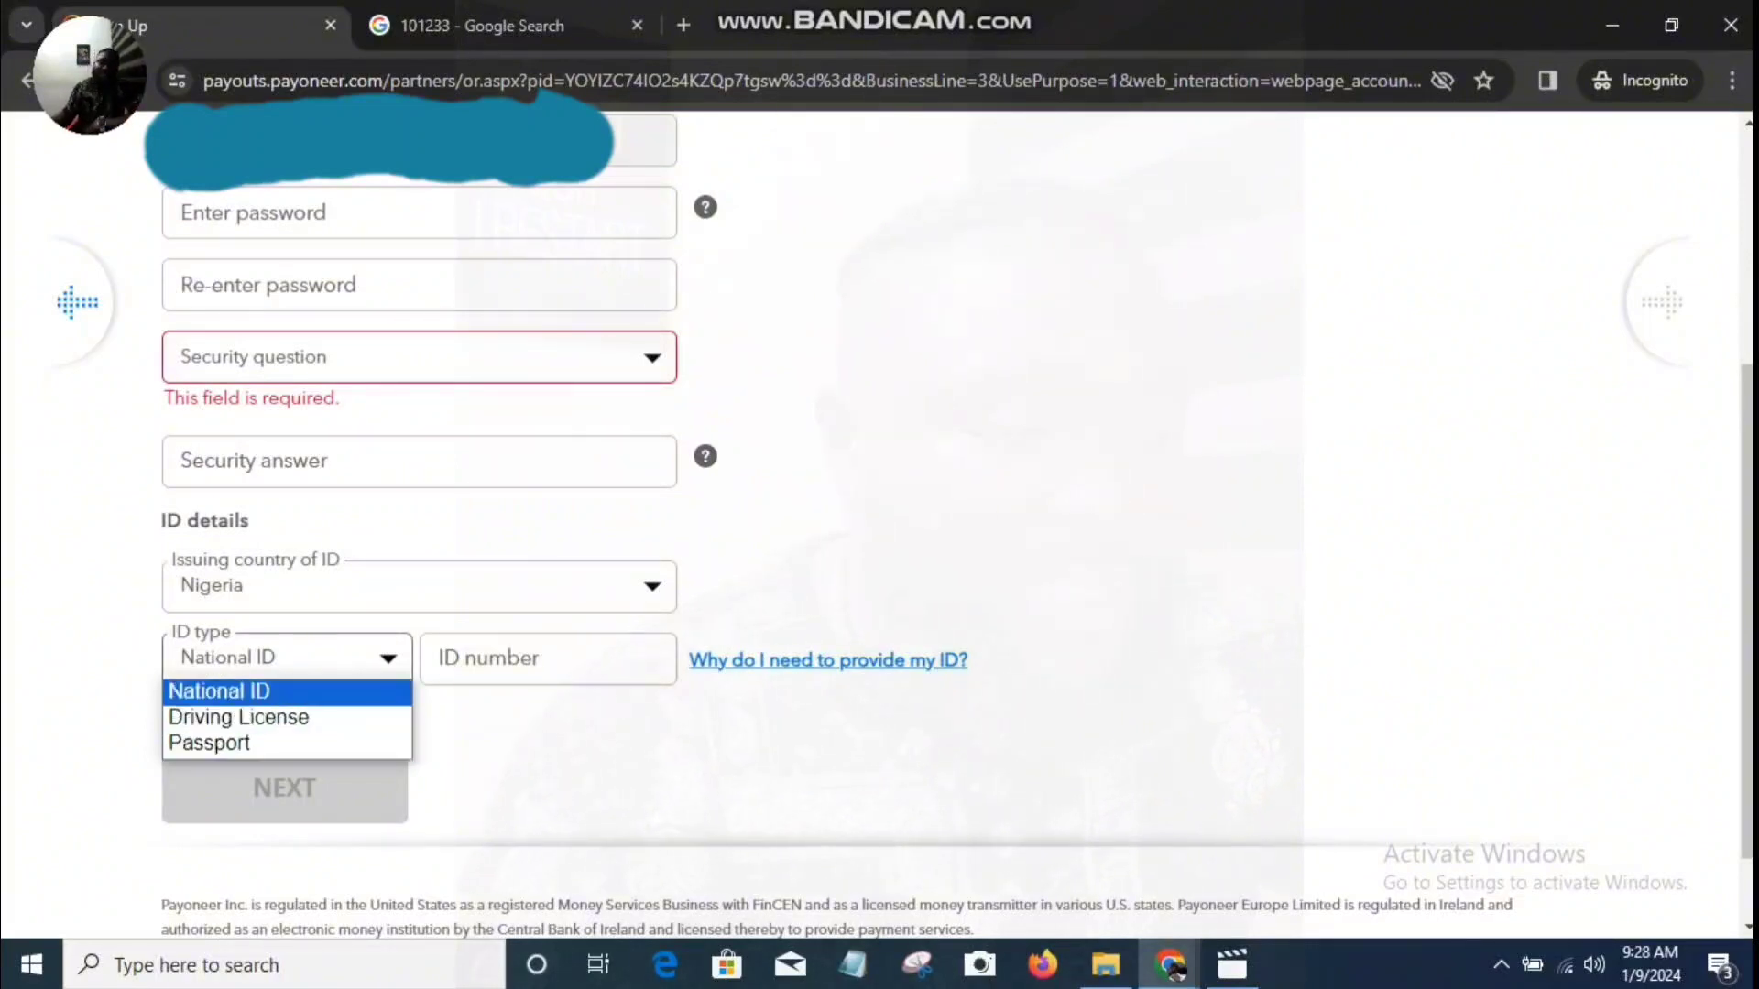
key(Down)
key(Down)
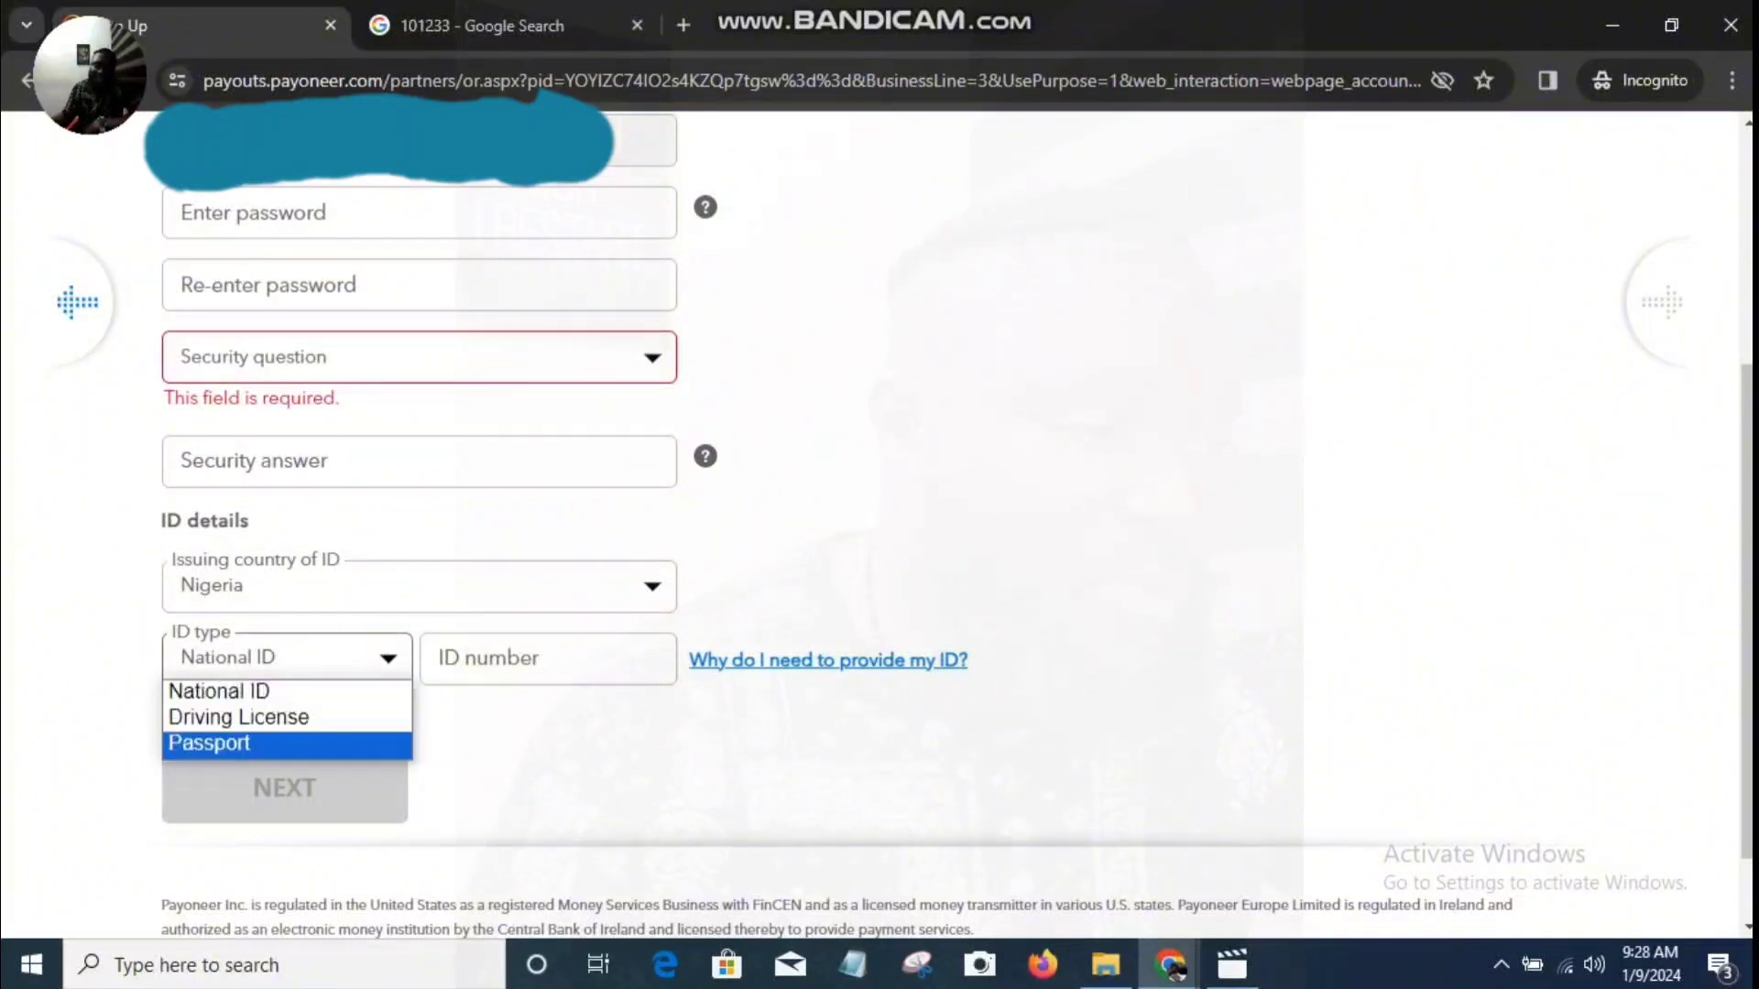
key(Up)
key(Up)
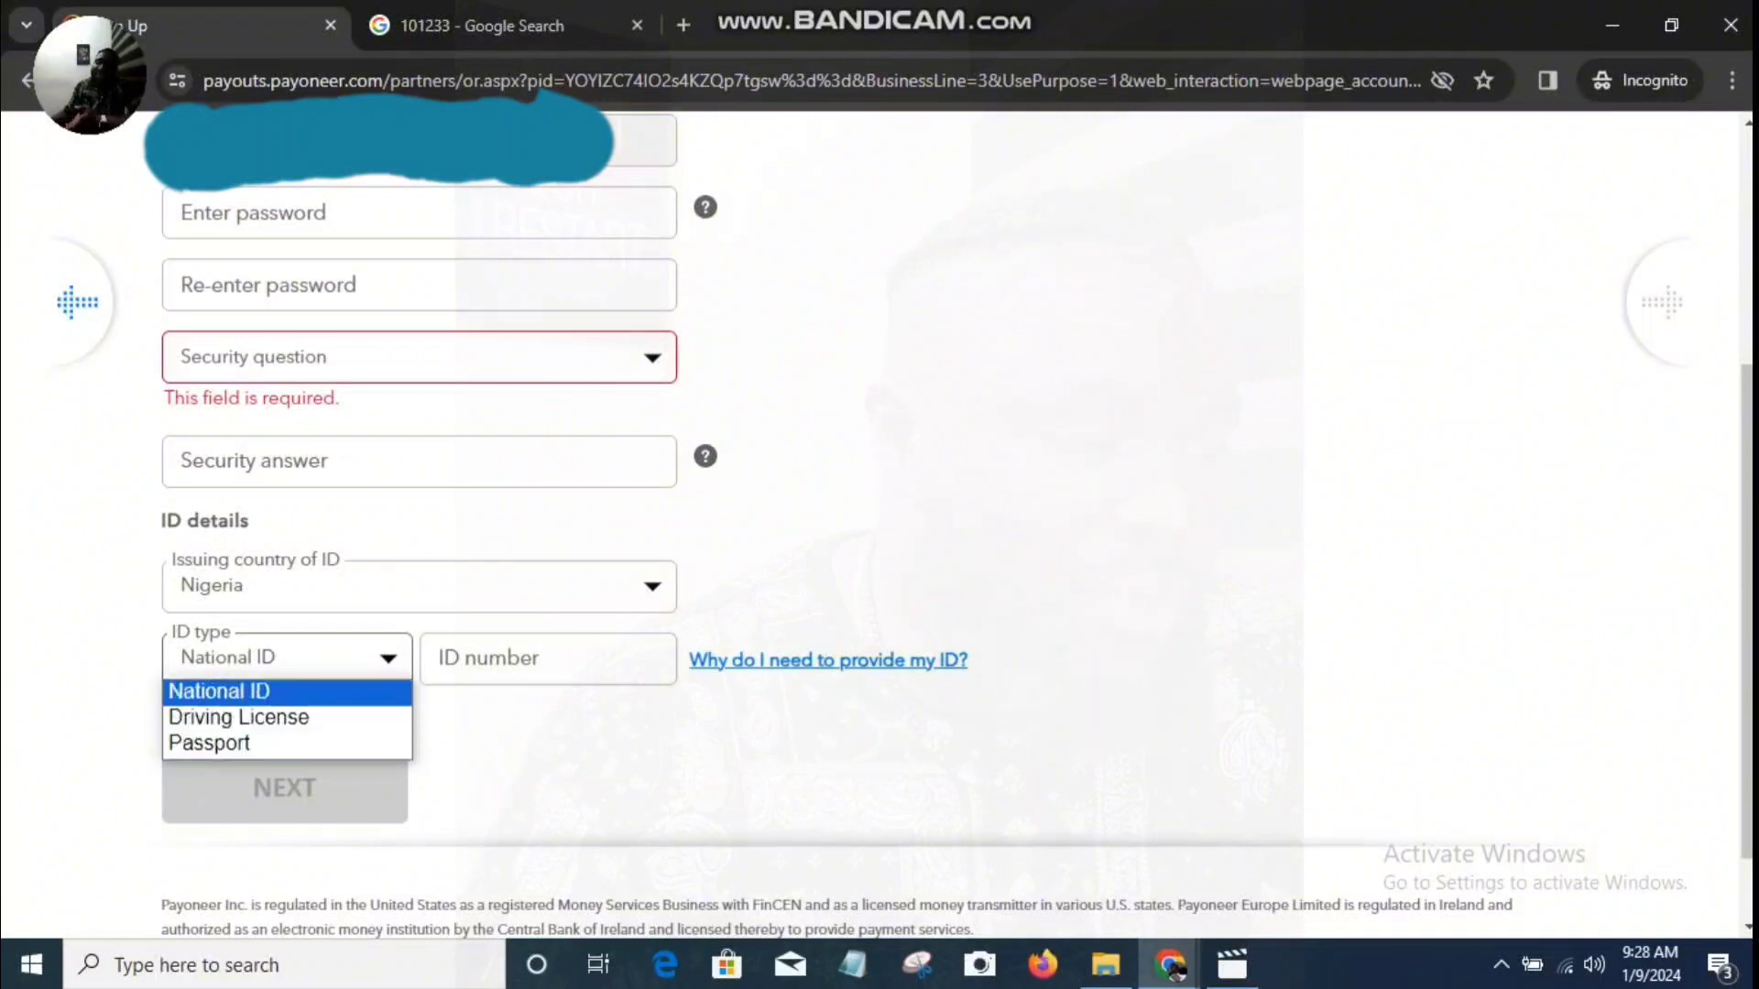
key(Down)
key(Up)
key(Down)
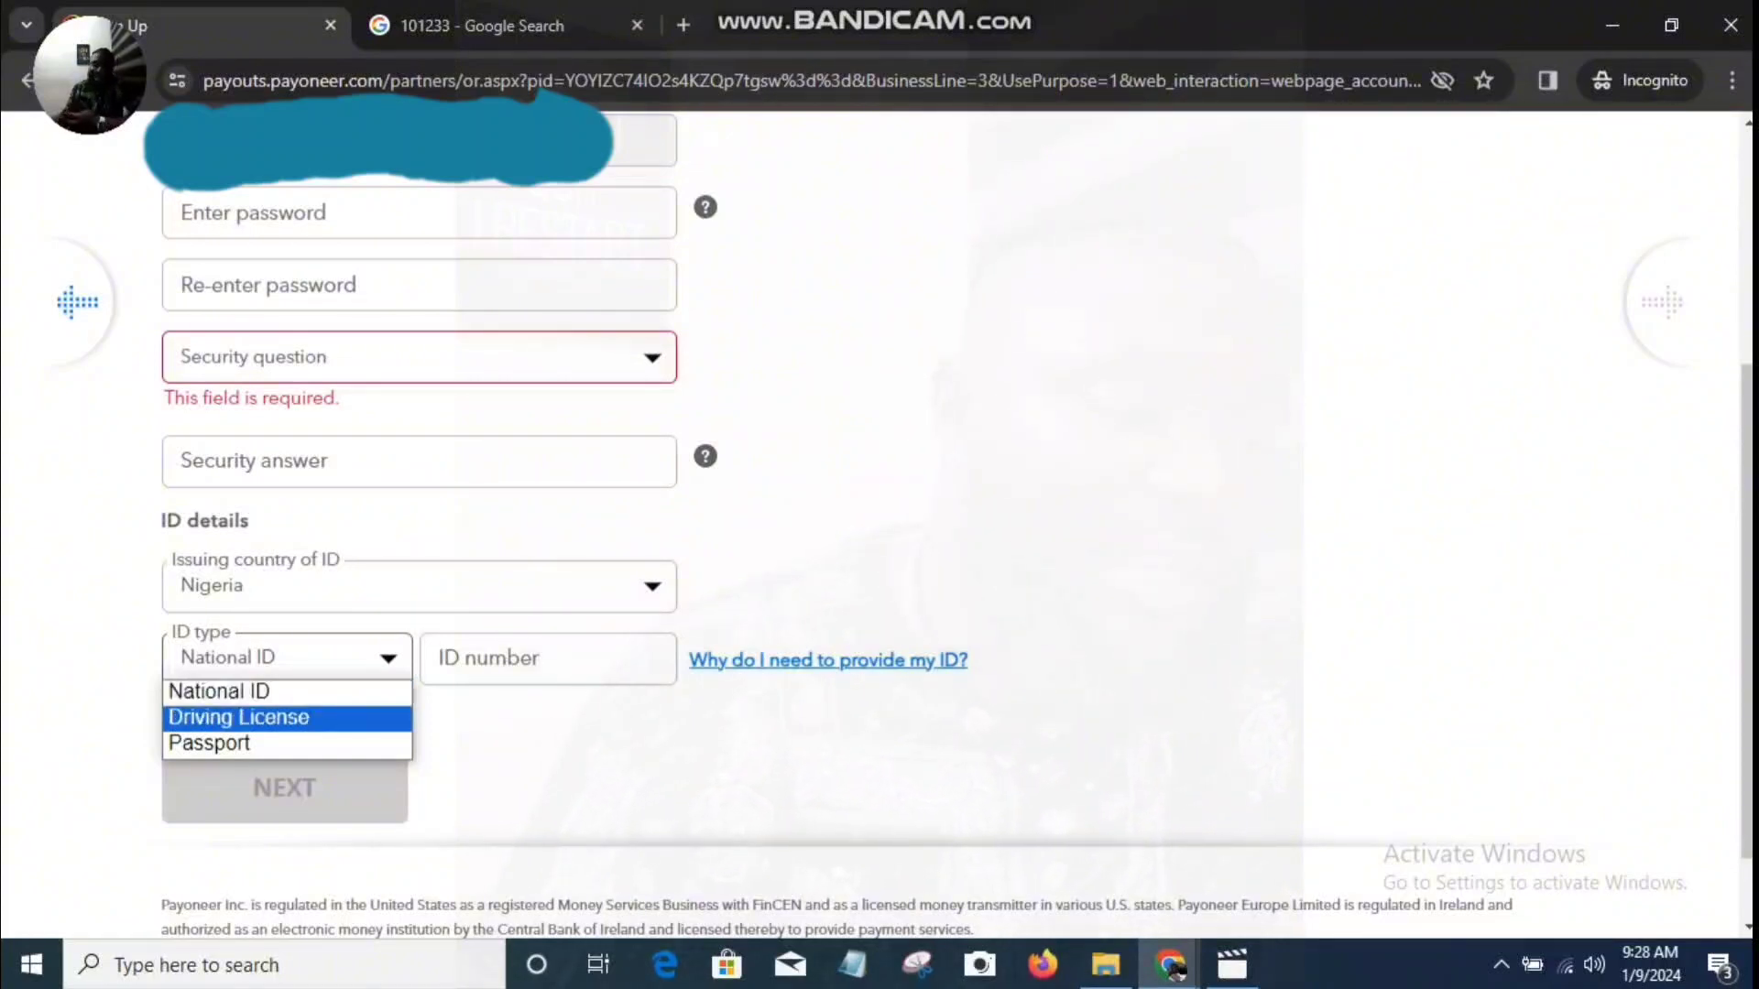
key(Up)
key(Return)
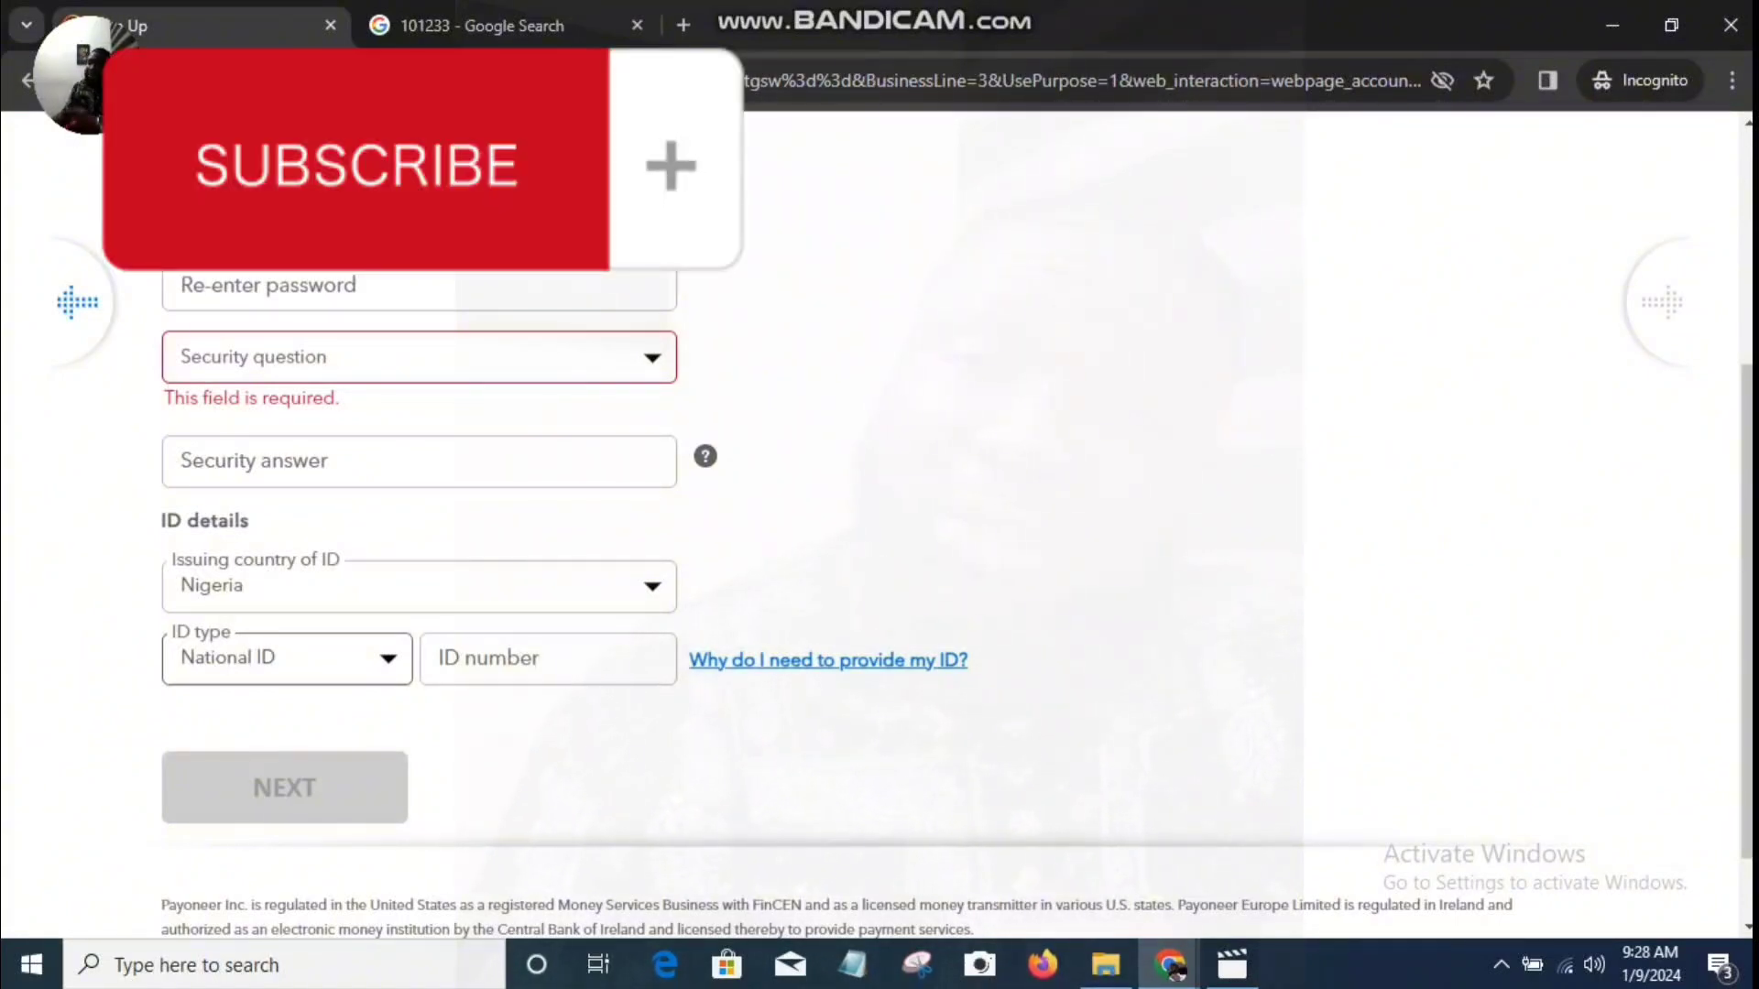
scroll(880, 522, up, 3)
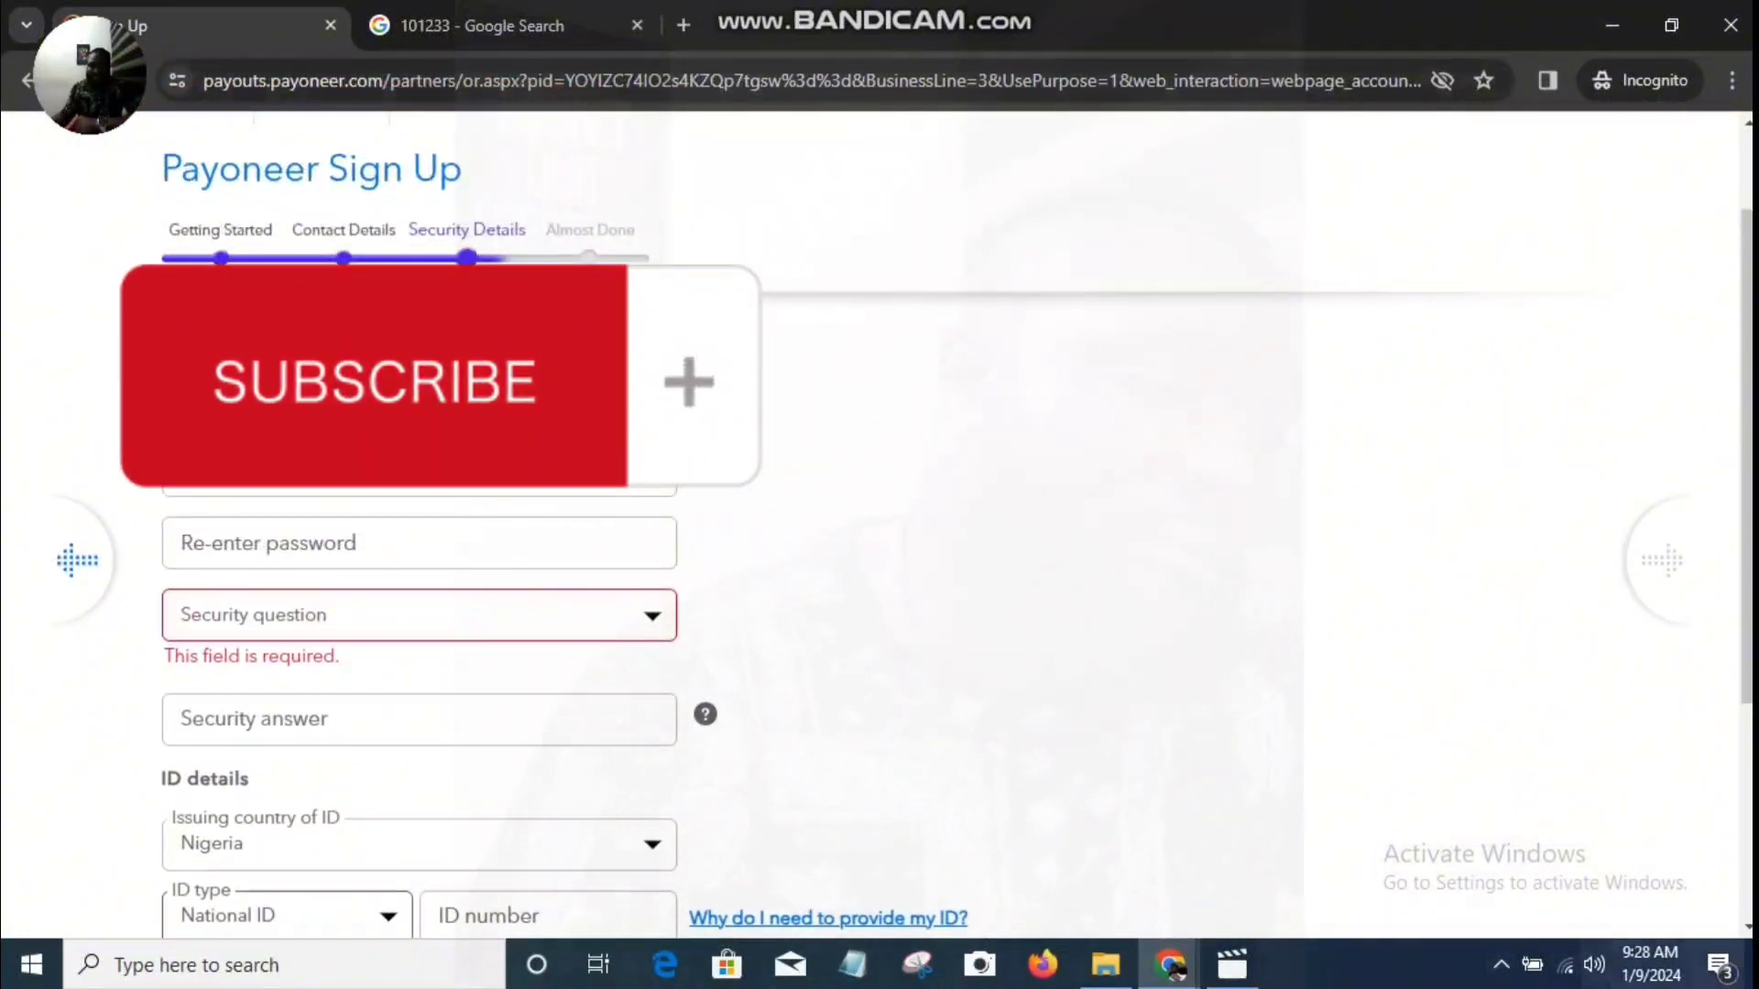
click(1501, 964)
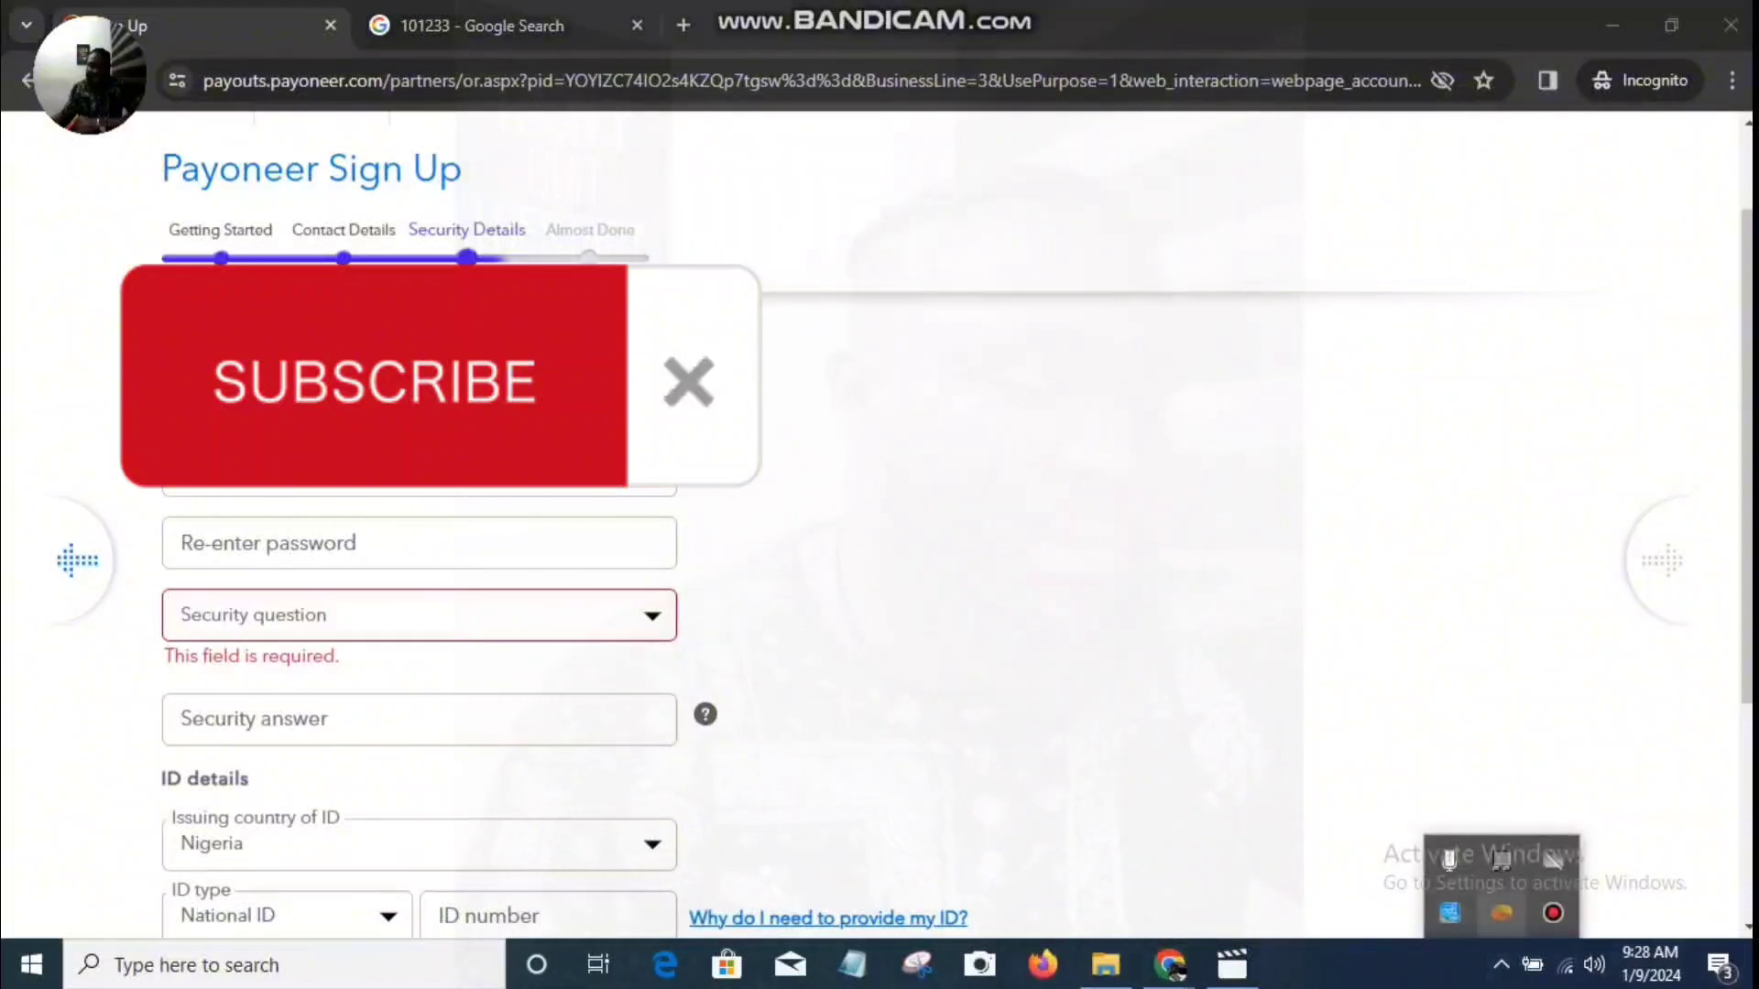
click(1553, 914)
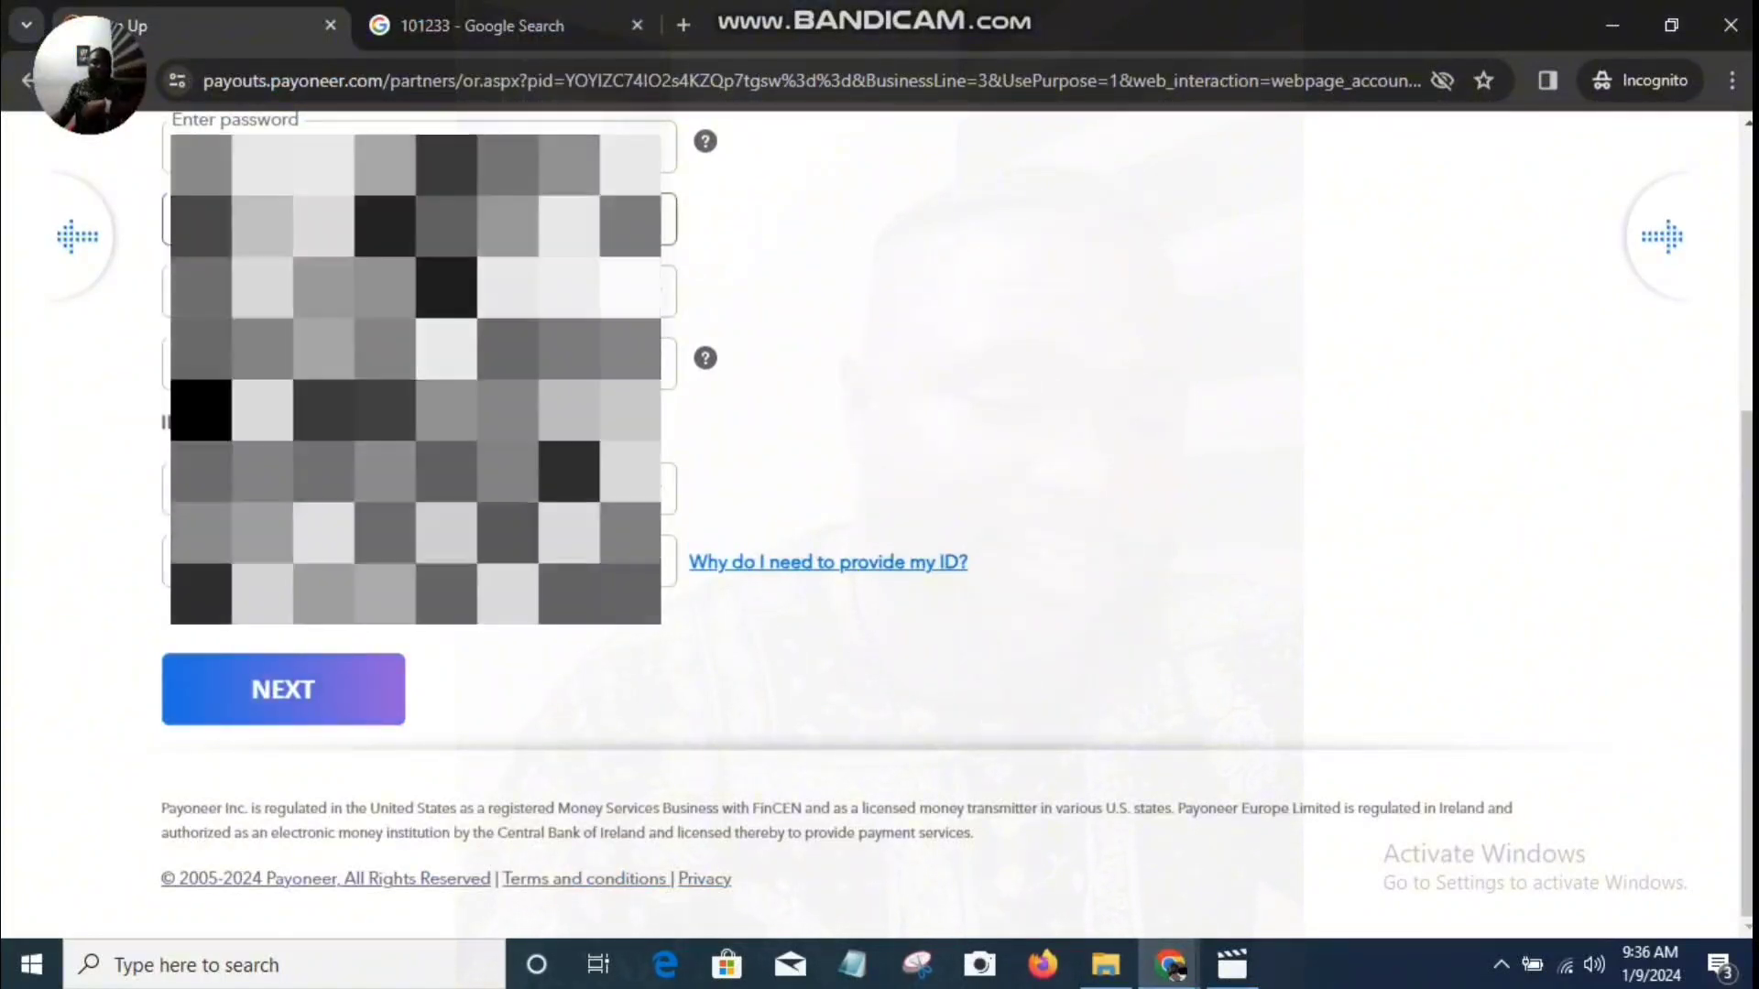
- Submit the completed security details and continue to the Almost Done stage
key(Return)
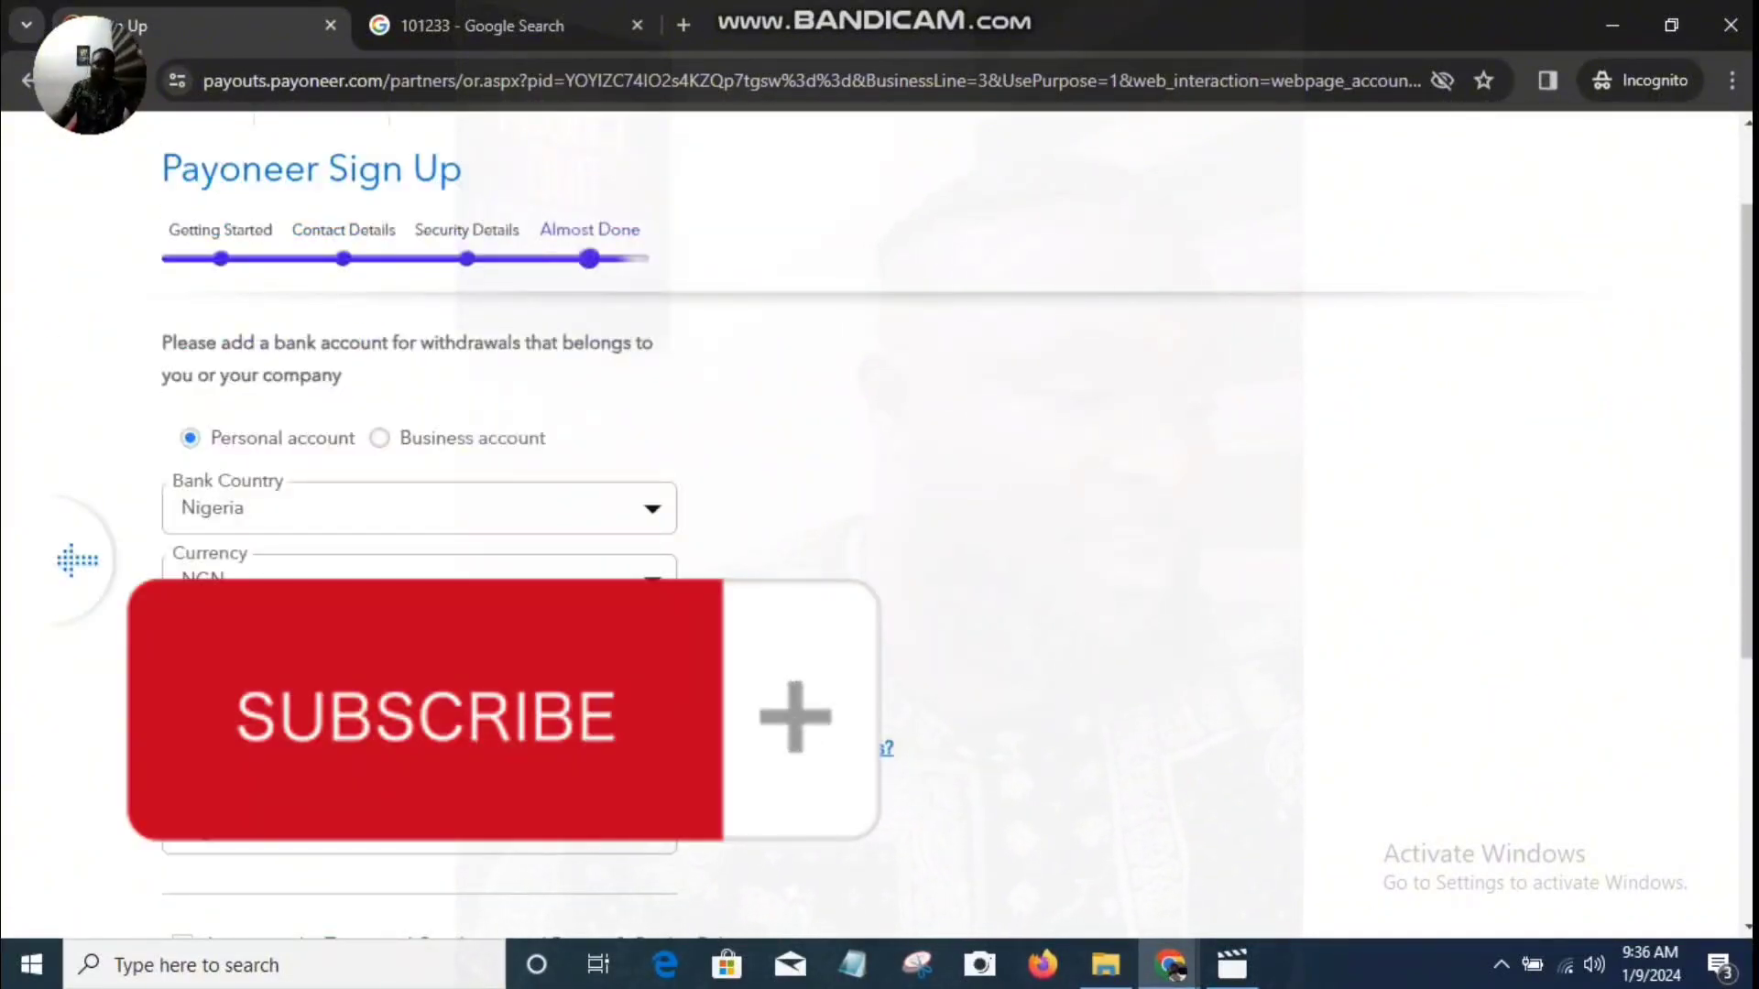
- Set the currency of the personal withdrawal bank account in Nigeria to USD
scroll(879, 504, down, 1)
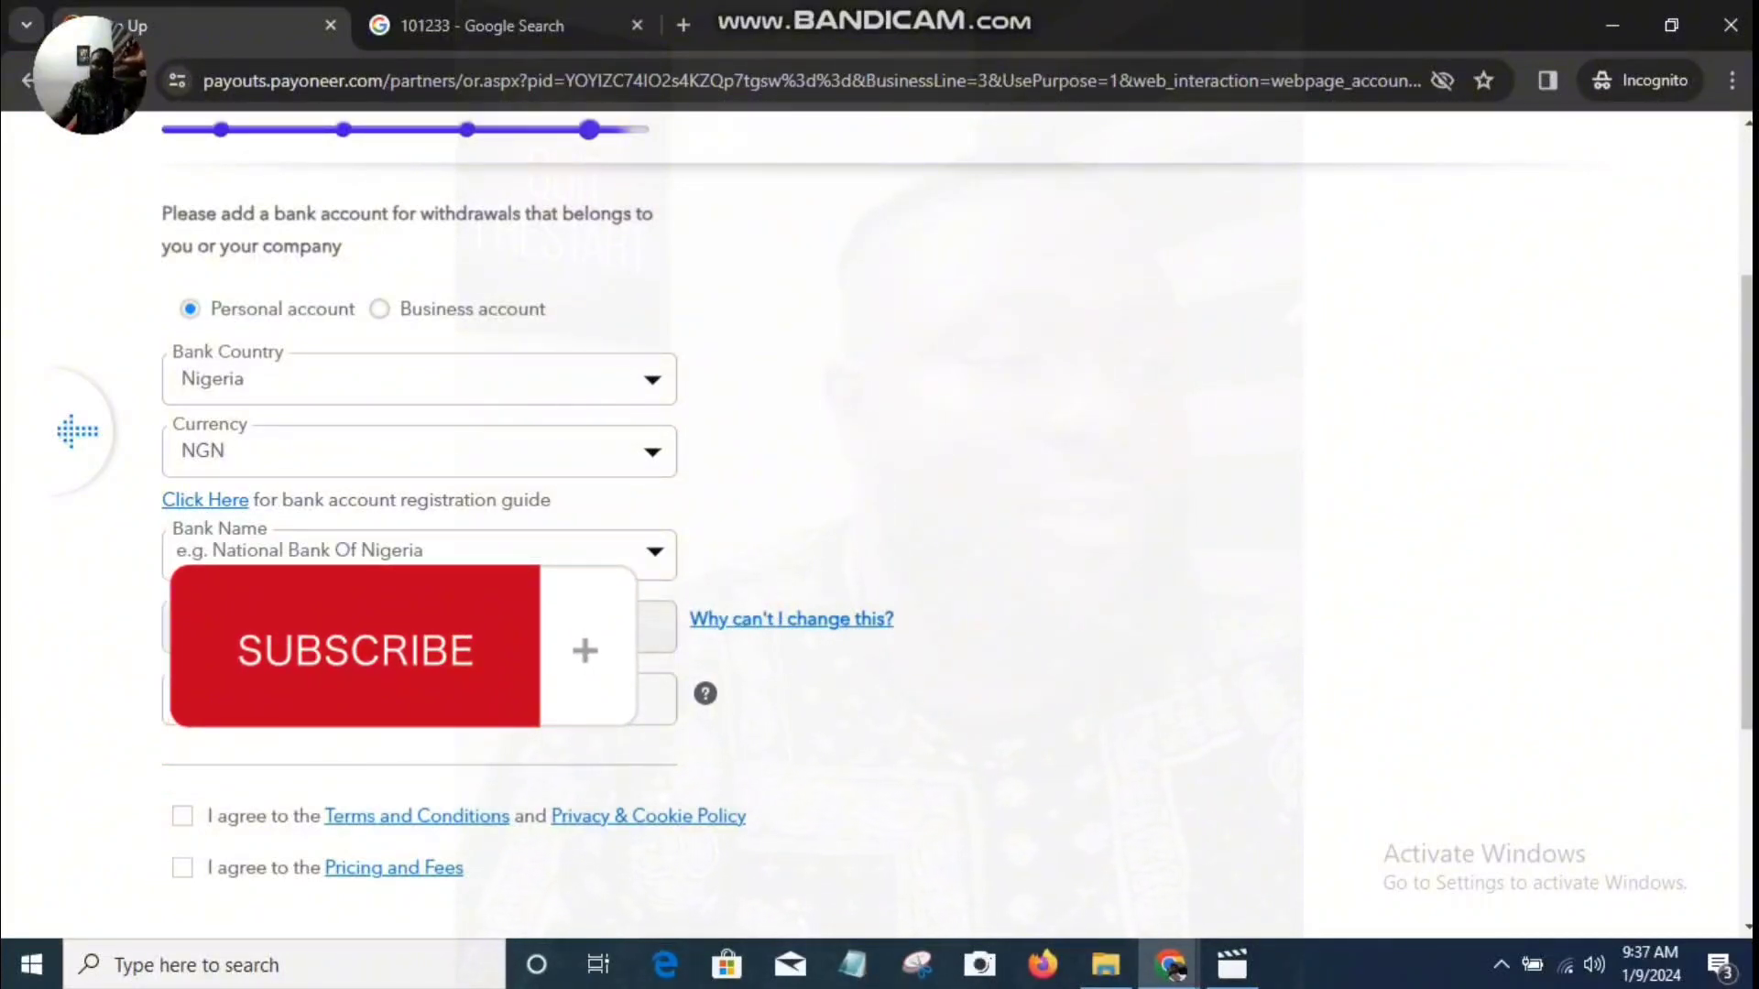
click(418, 451)
click(418, 513)
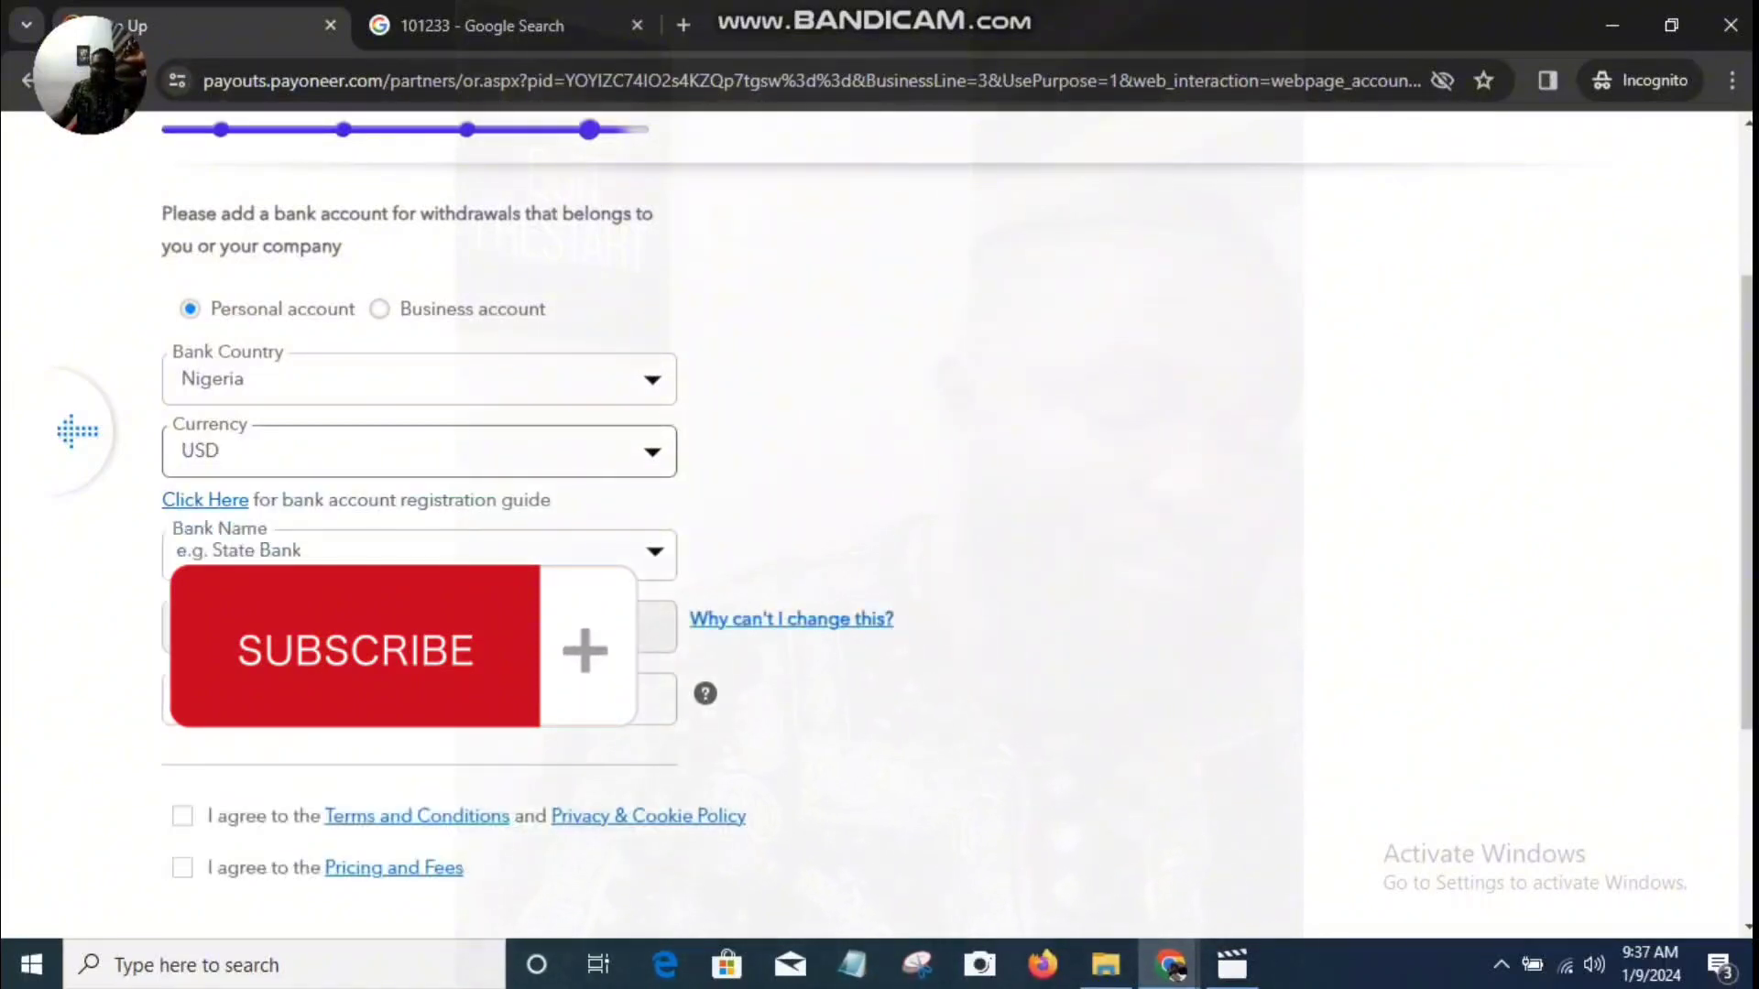
- Review the Nigerian banks offered for the USD withdrawal account without choosing one
click(418, 553)
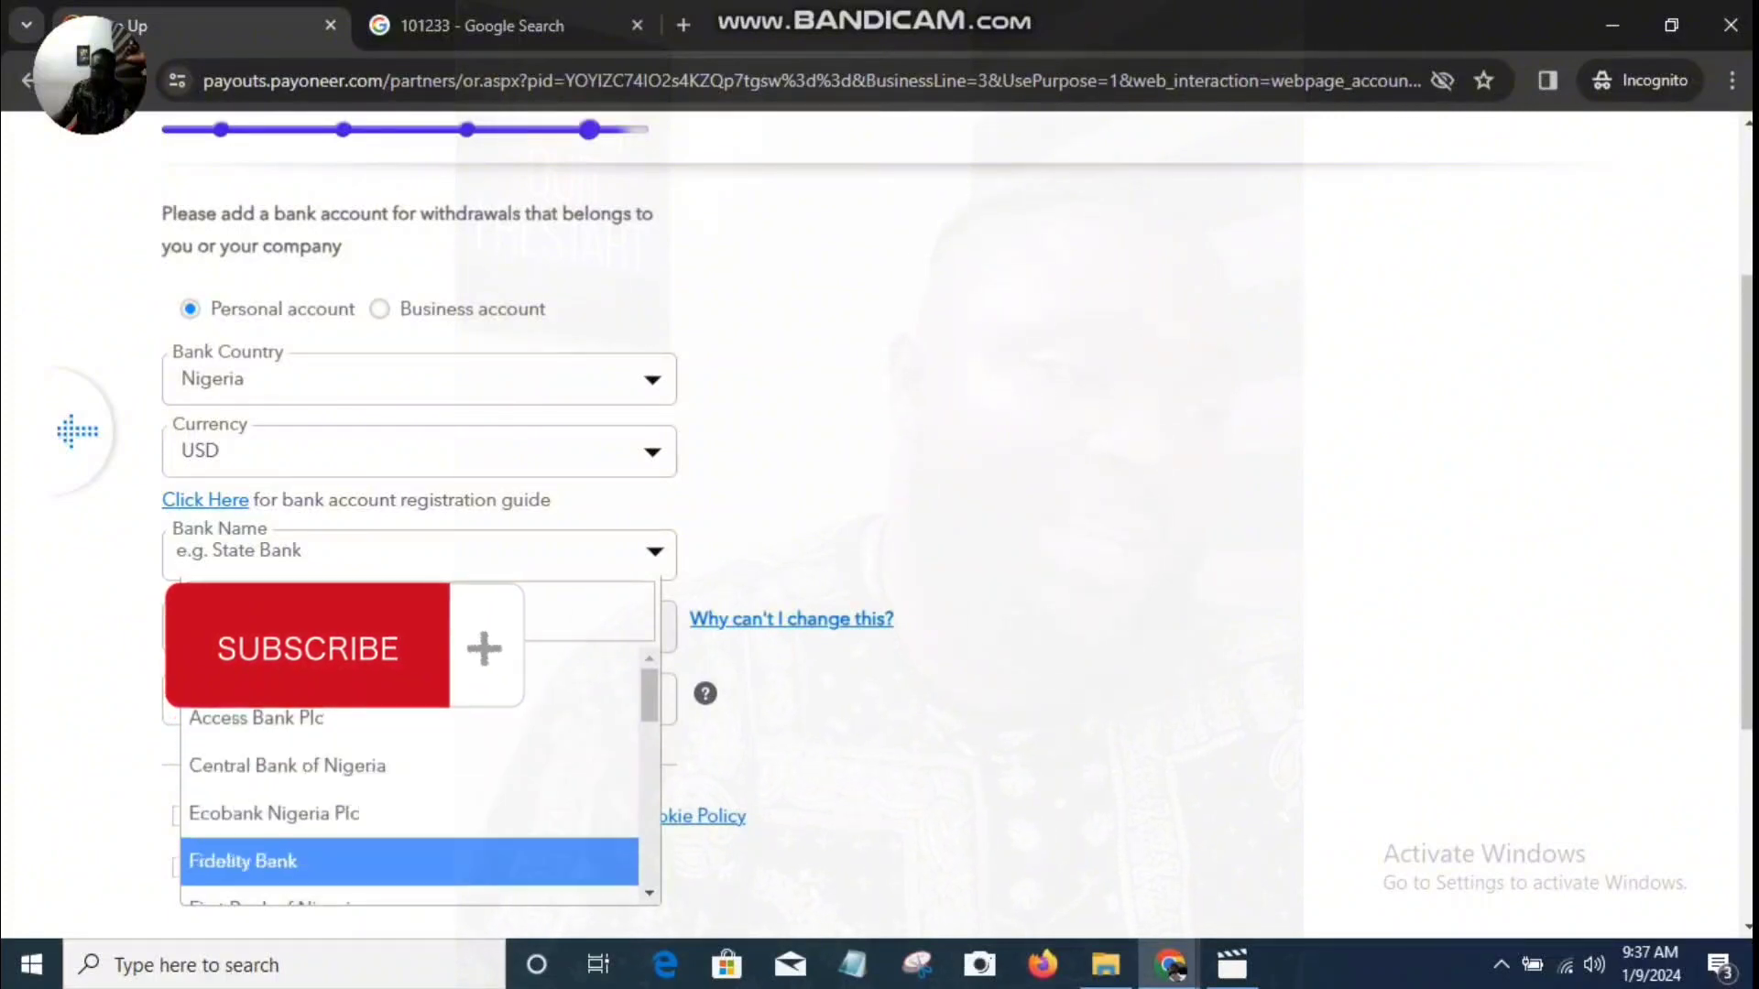
scroll(413, 824, down, 4)
scroll(412, 821, down, 8)
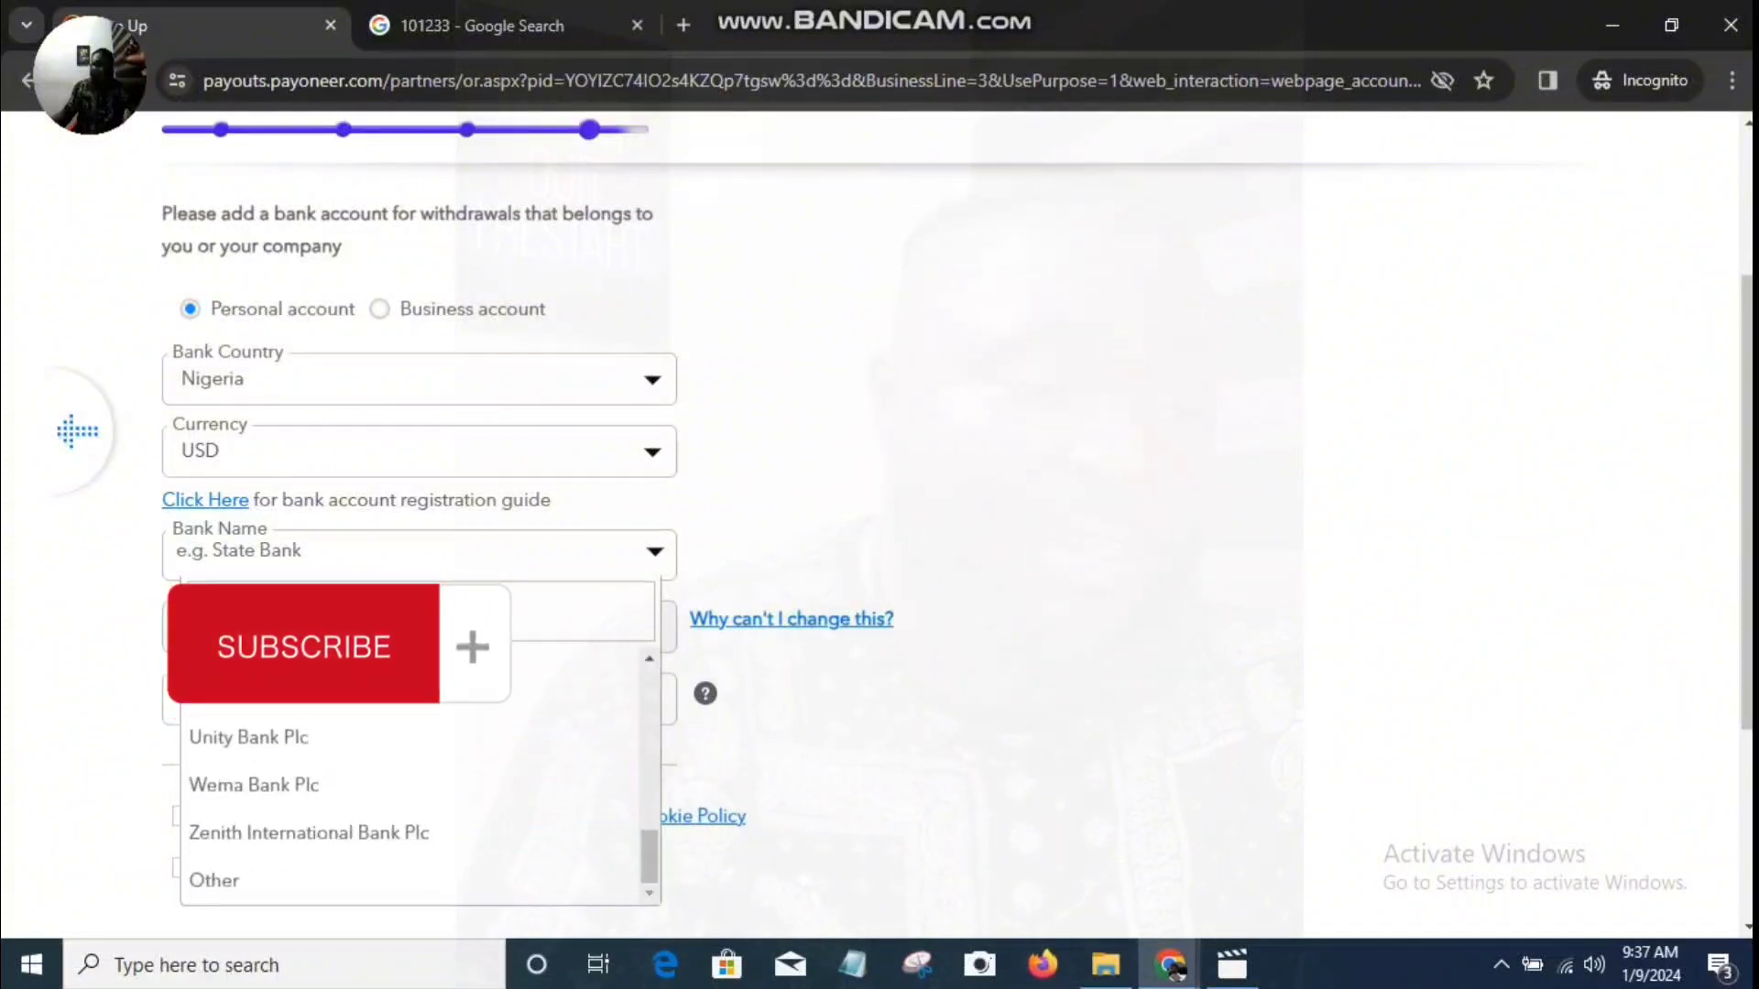
scroll(412, 467, up, 8)
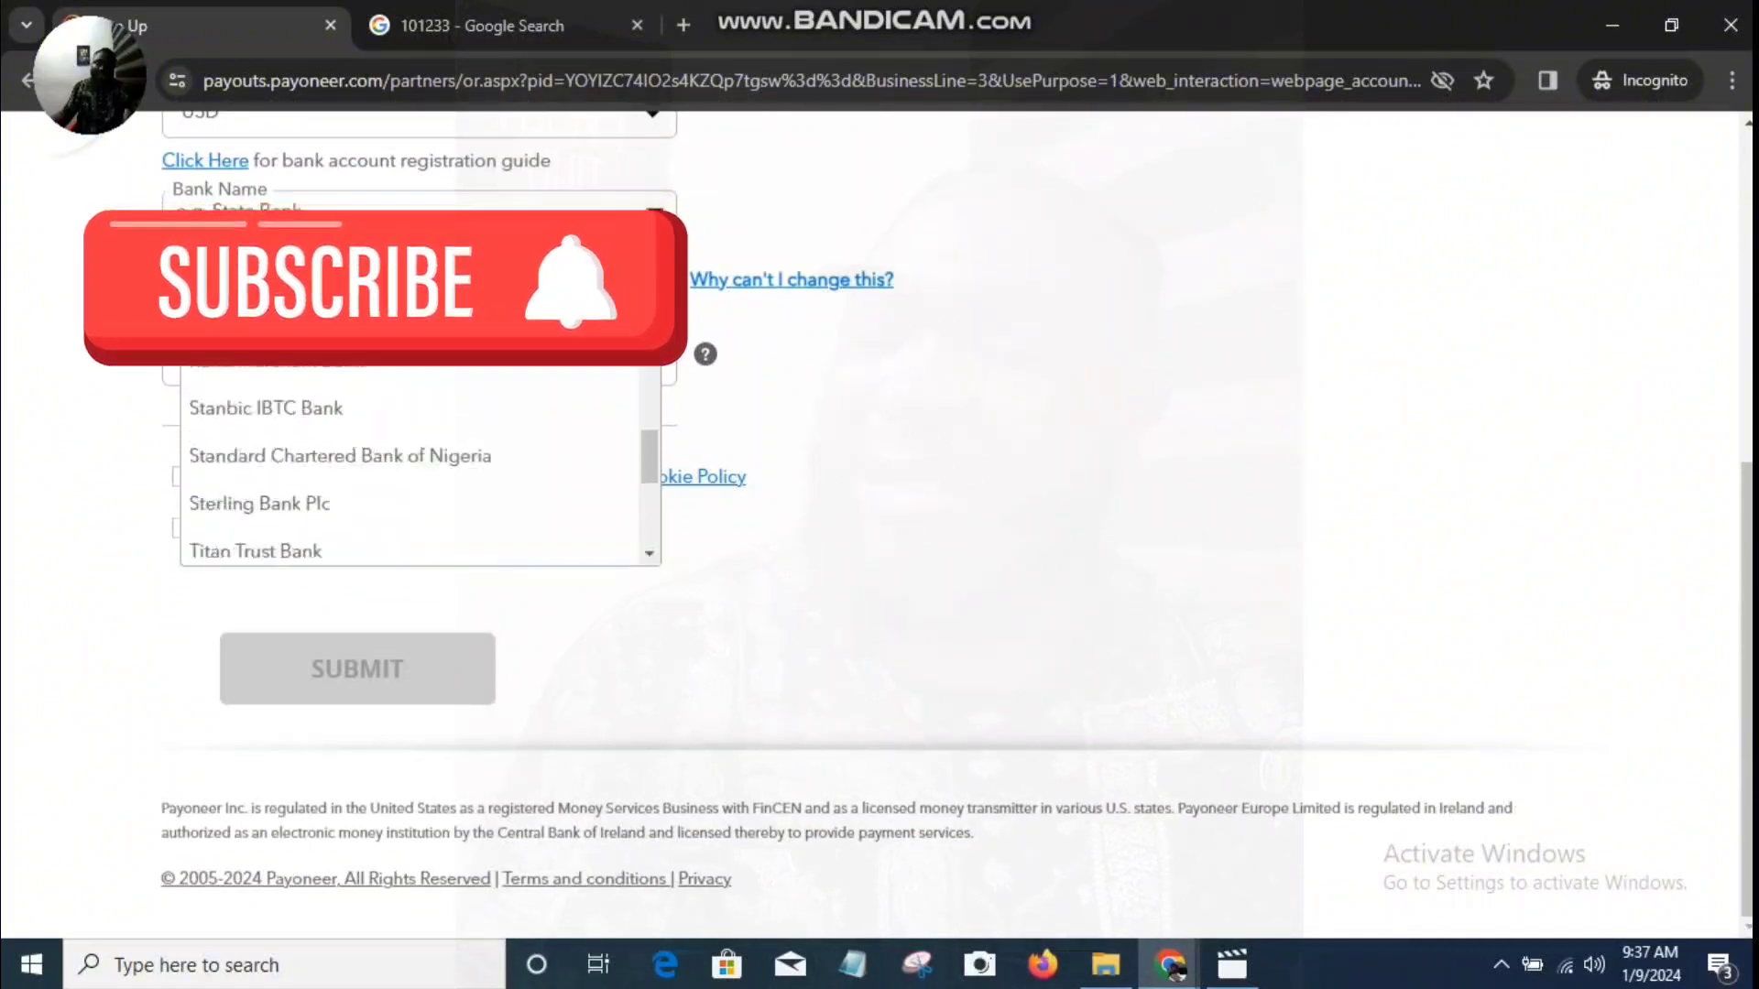
key(Escape)
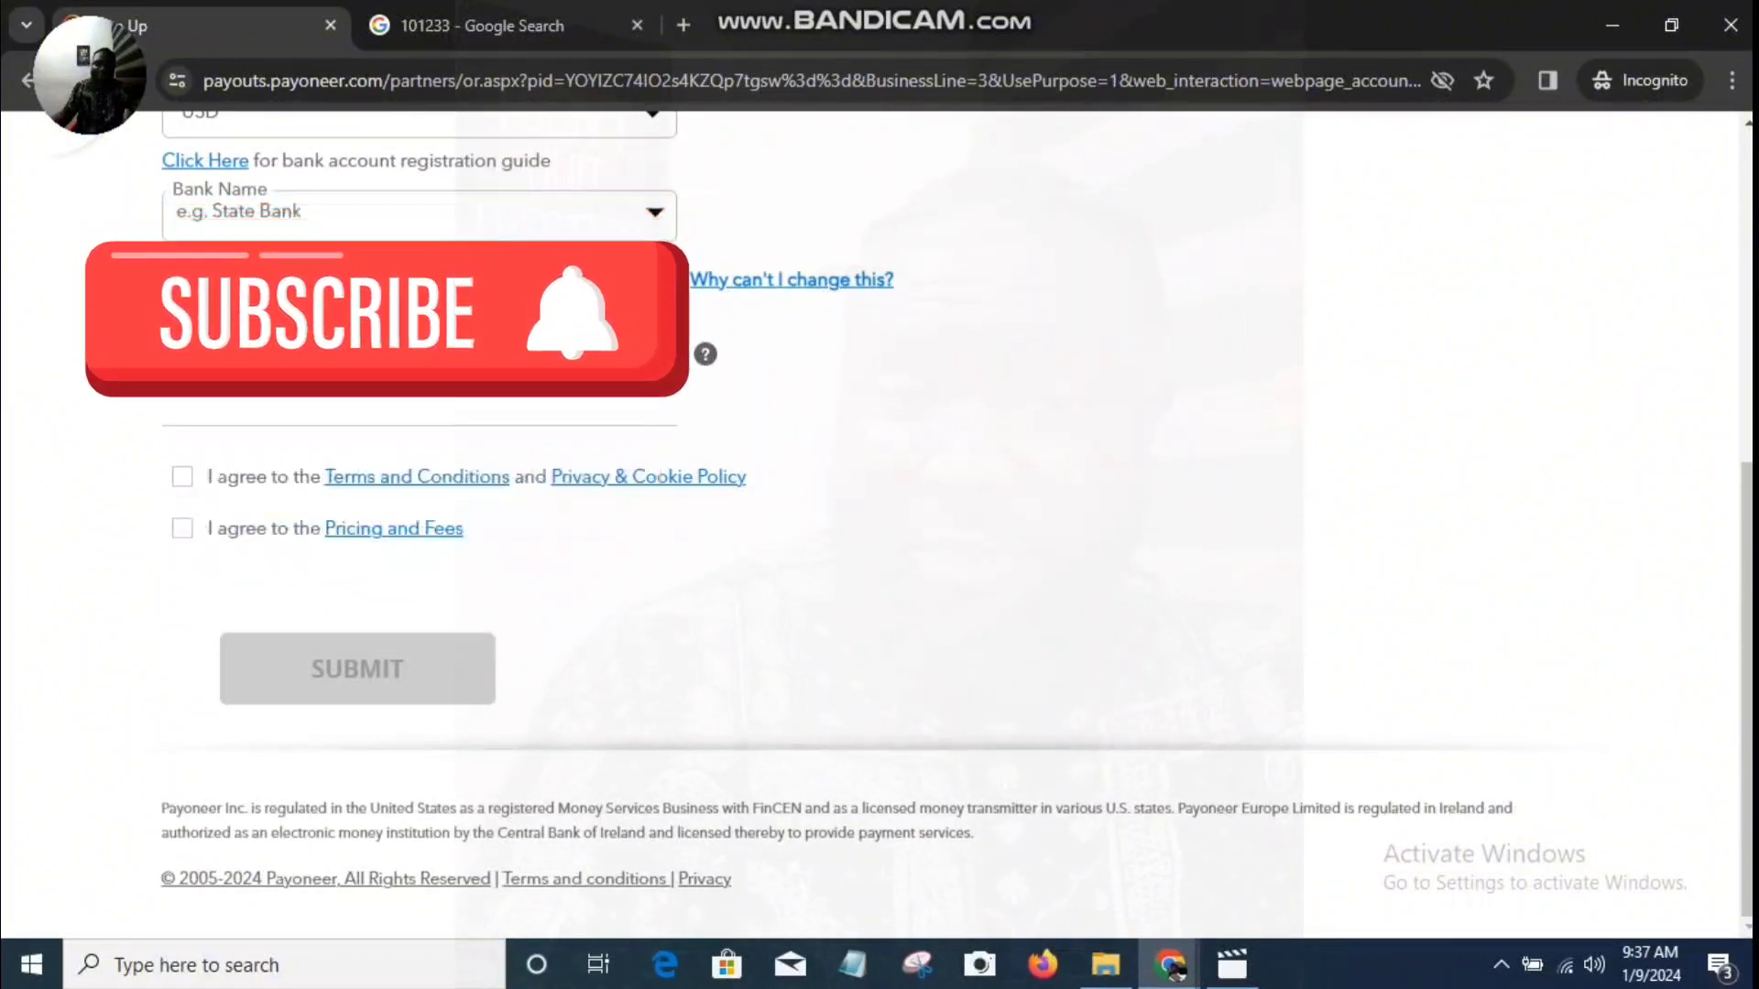
- Set the withdrawal bank account's currency to NGN
scroll(70, 361, up, 5)
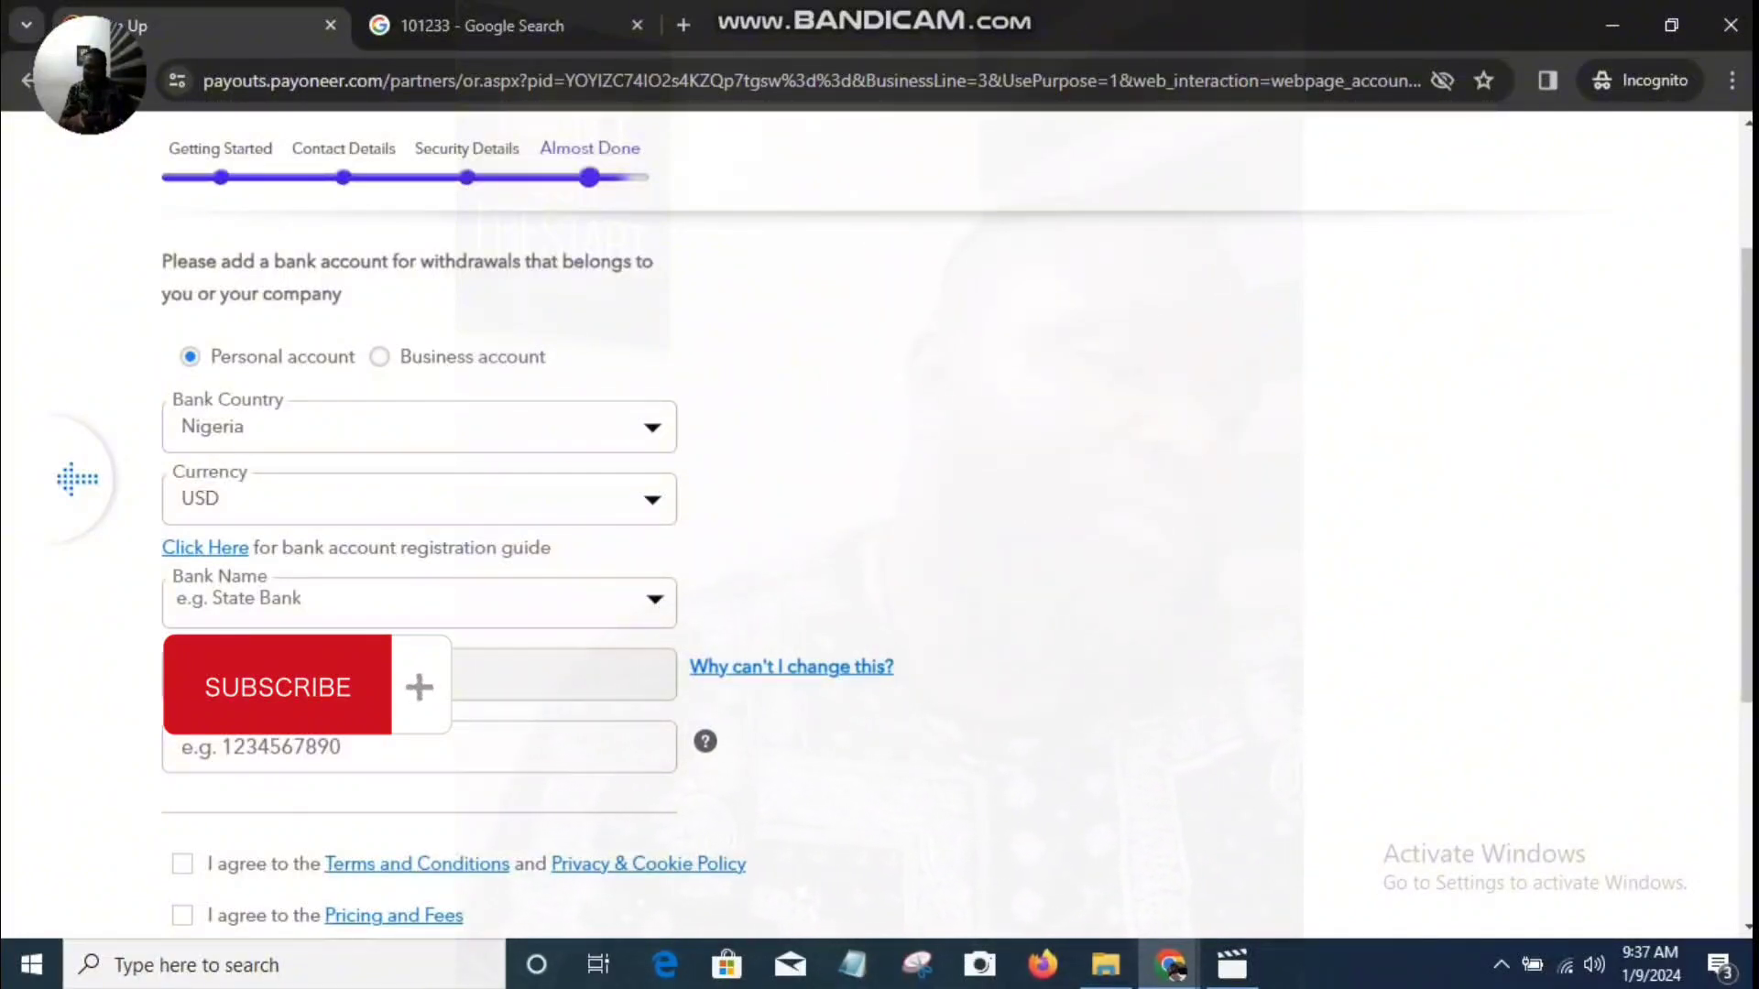
scroll(879, 522, down, 2)
scroll(880, 523, up, 3)
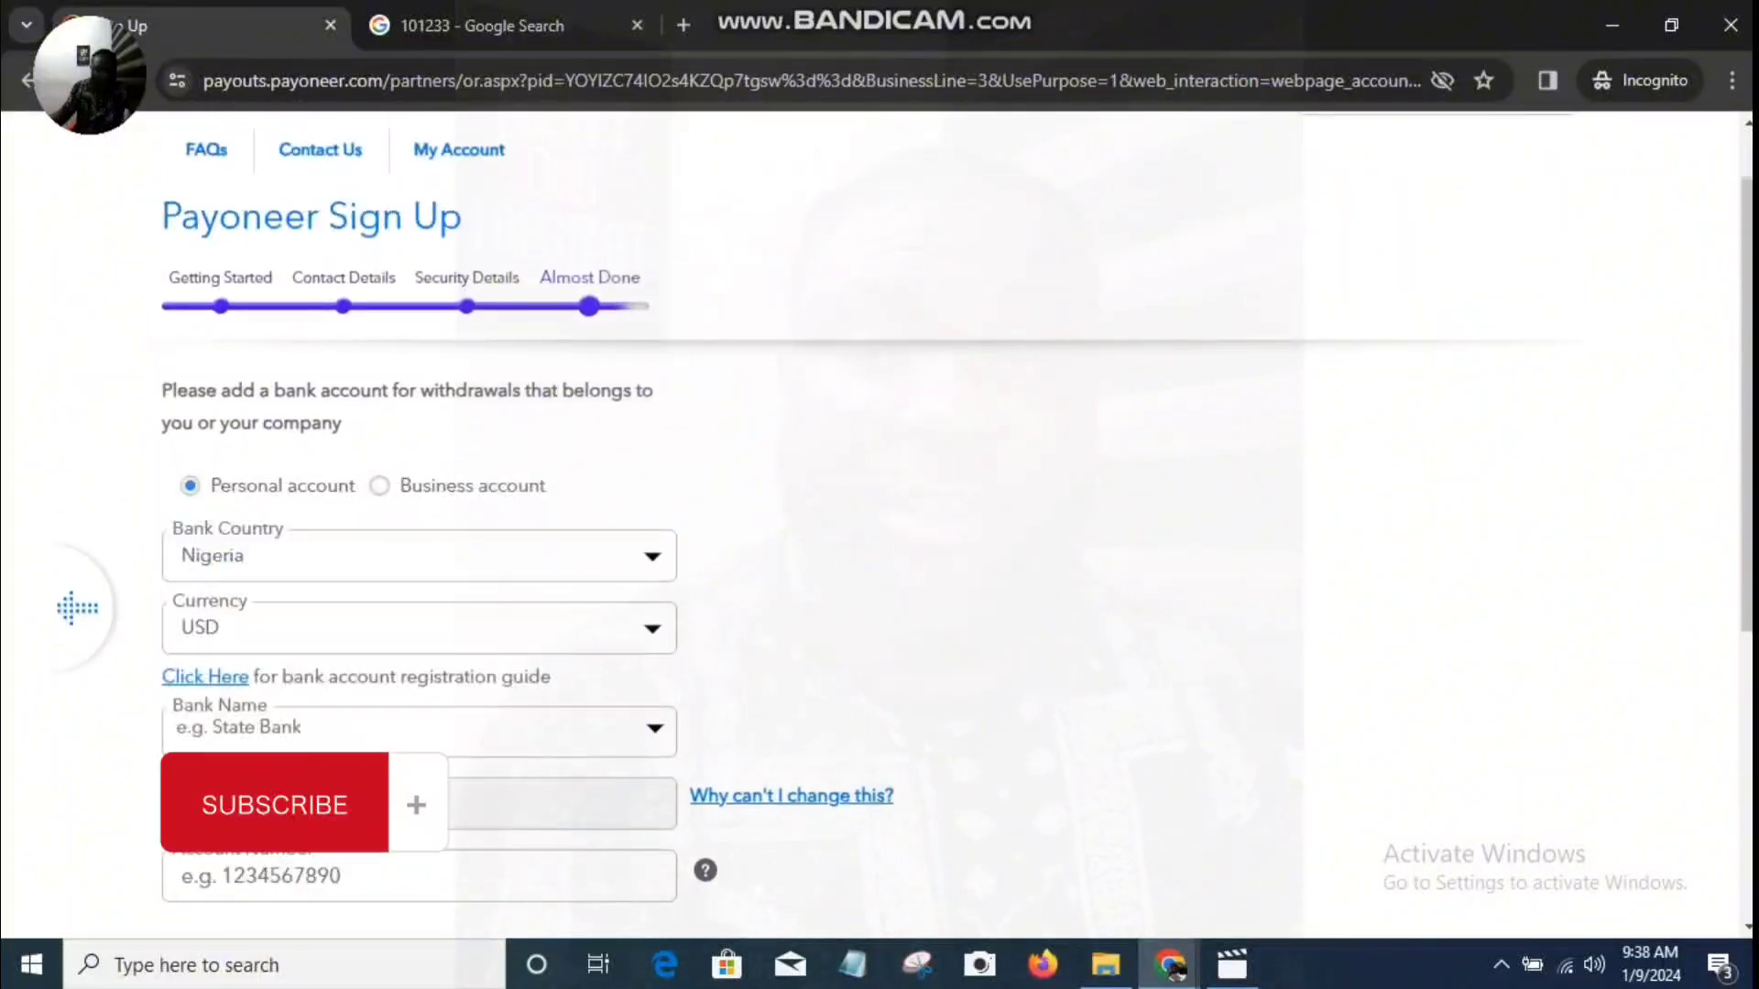
click(418, 628)
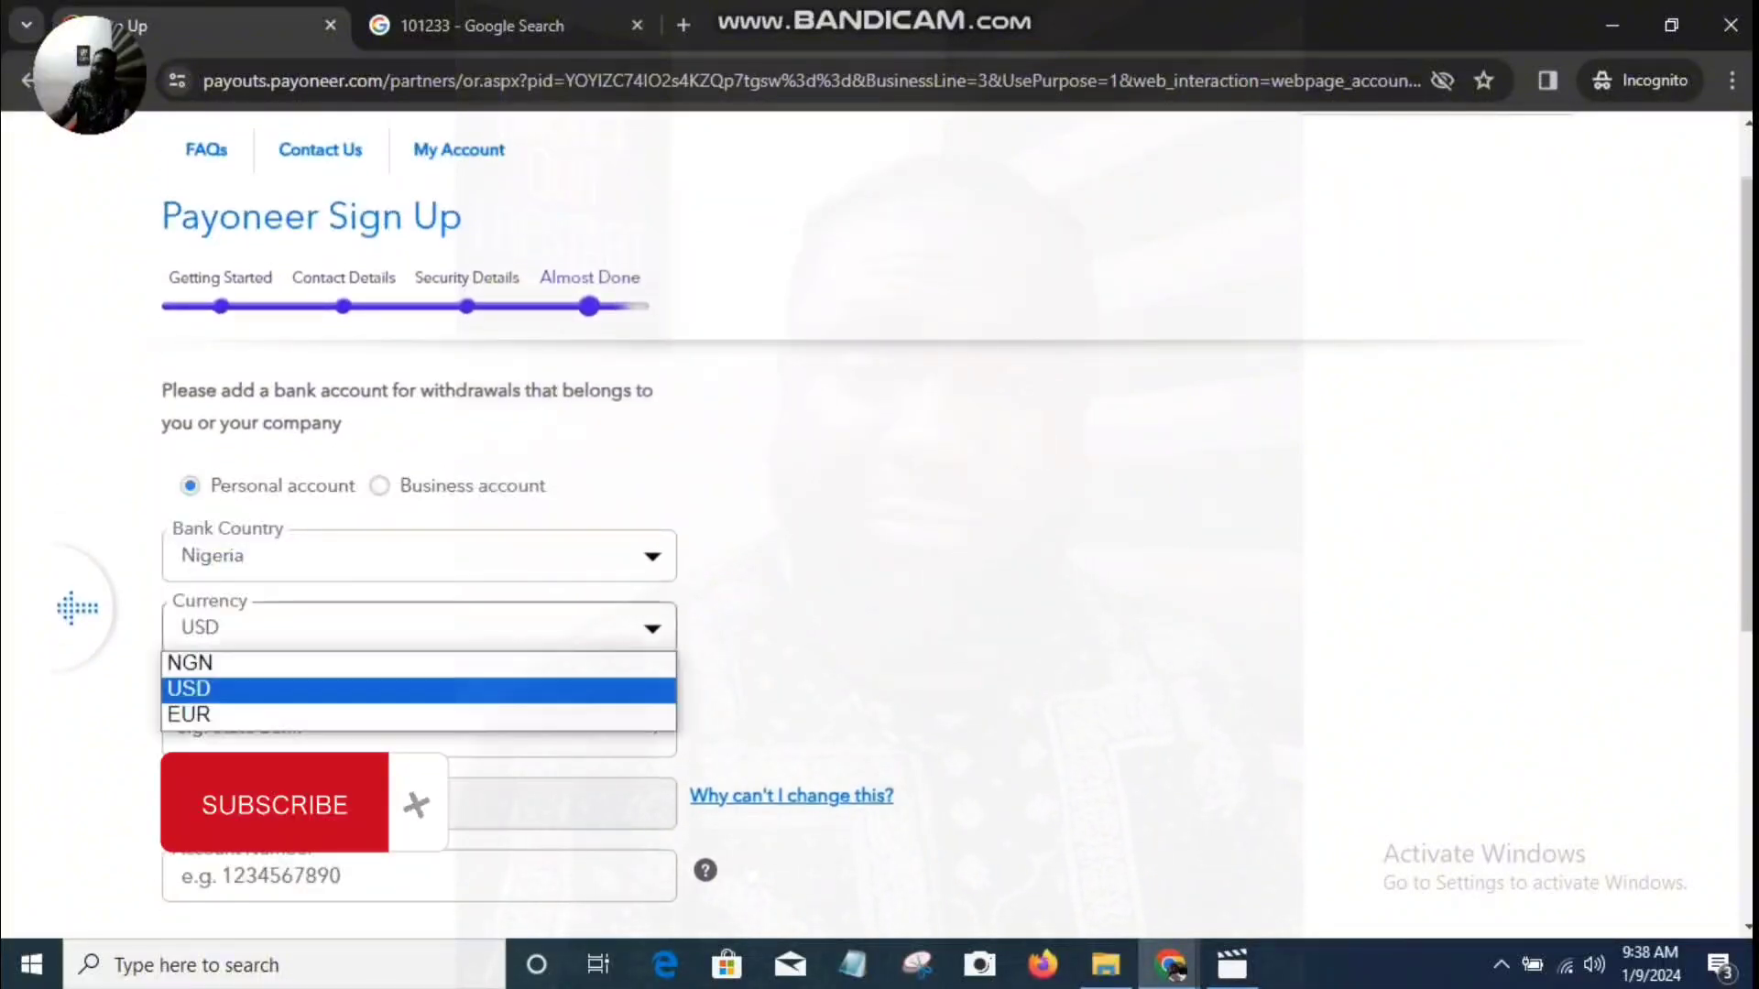
click(419, 663)
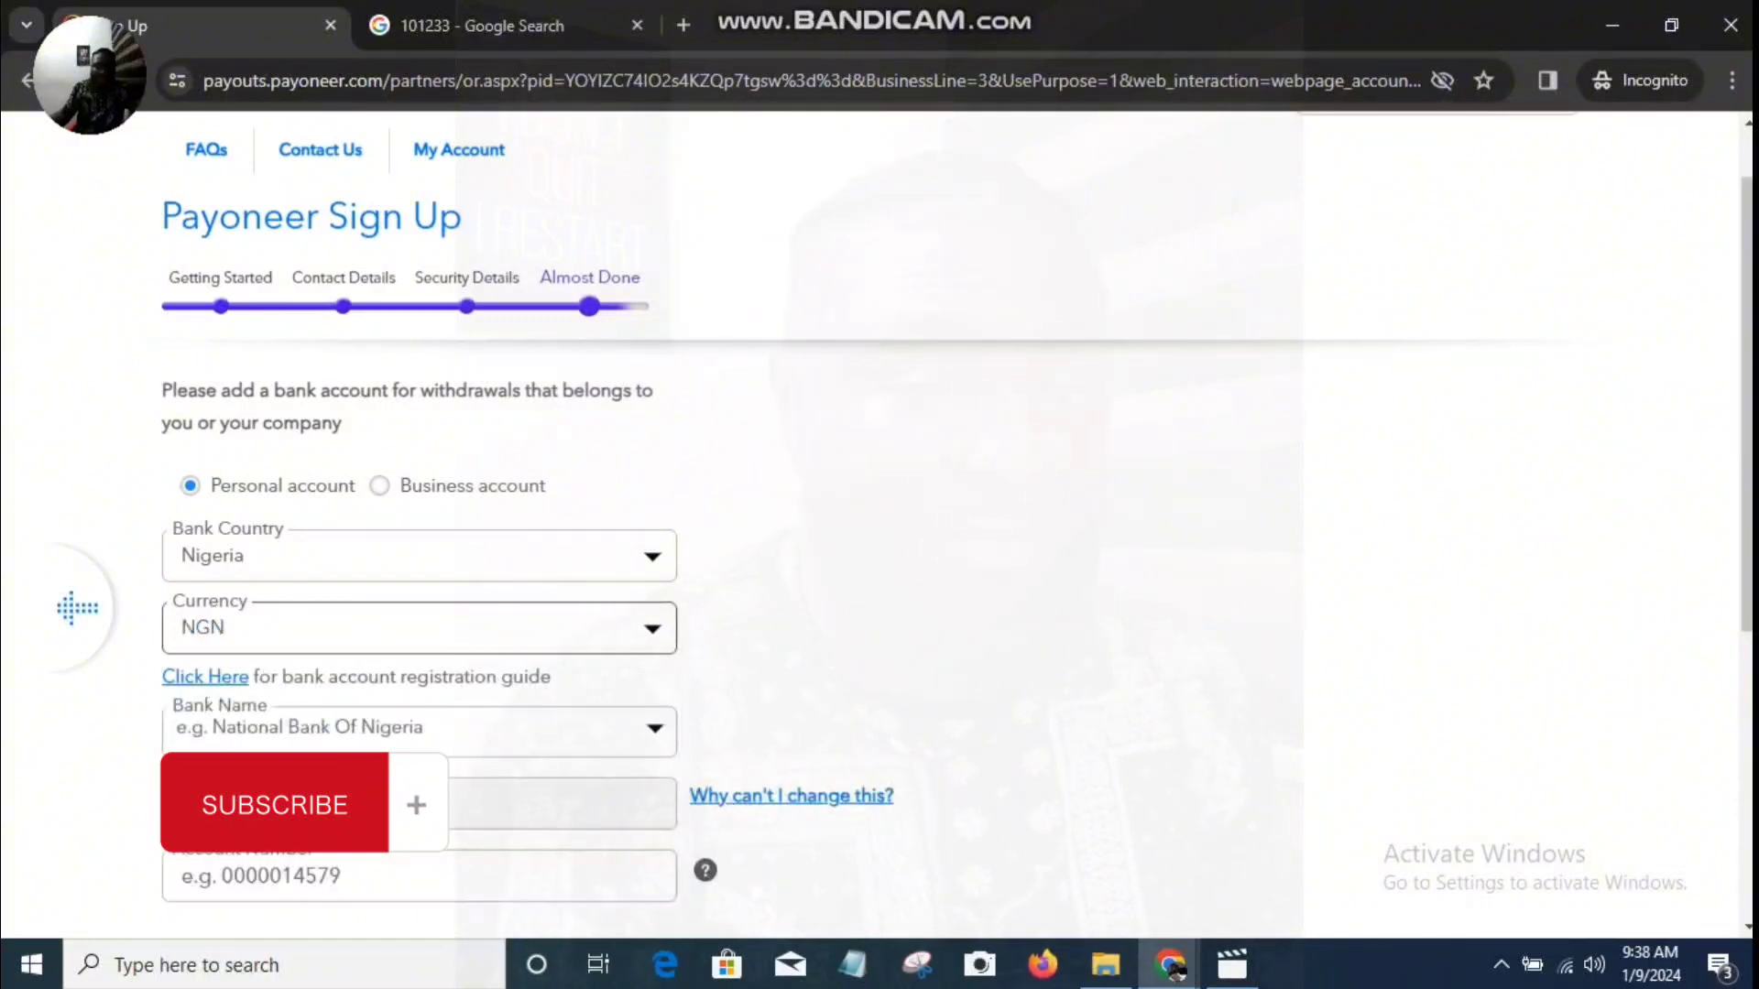
- Submit the completed bank account form with both agreements accepted, and review the application stages on the confirmation page
scroll(879, 523, down, 1)
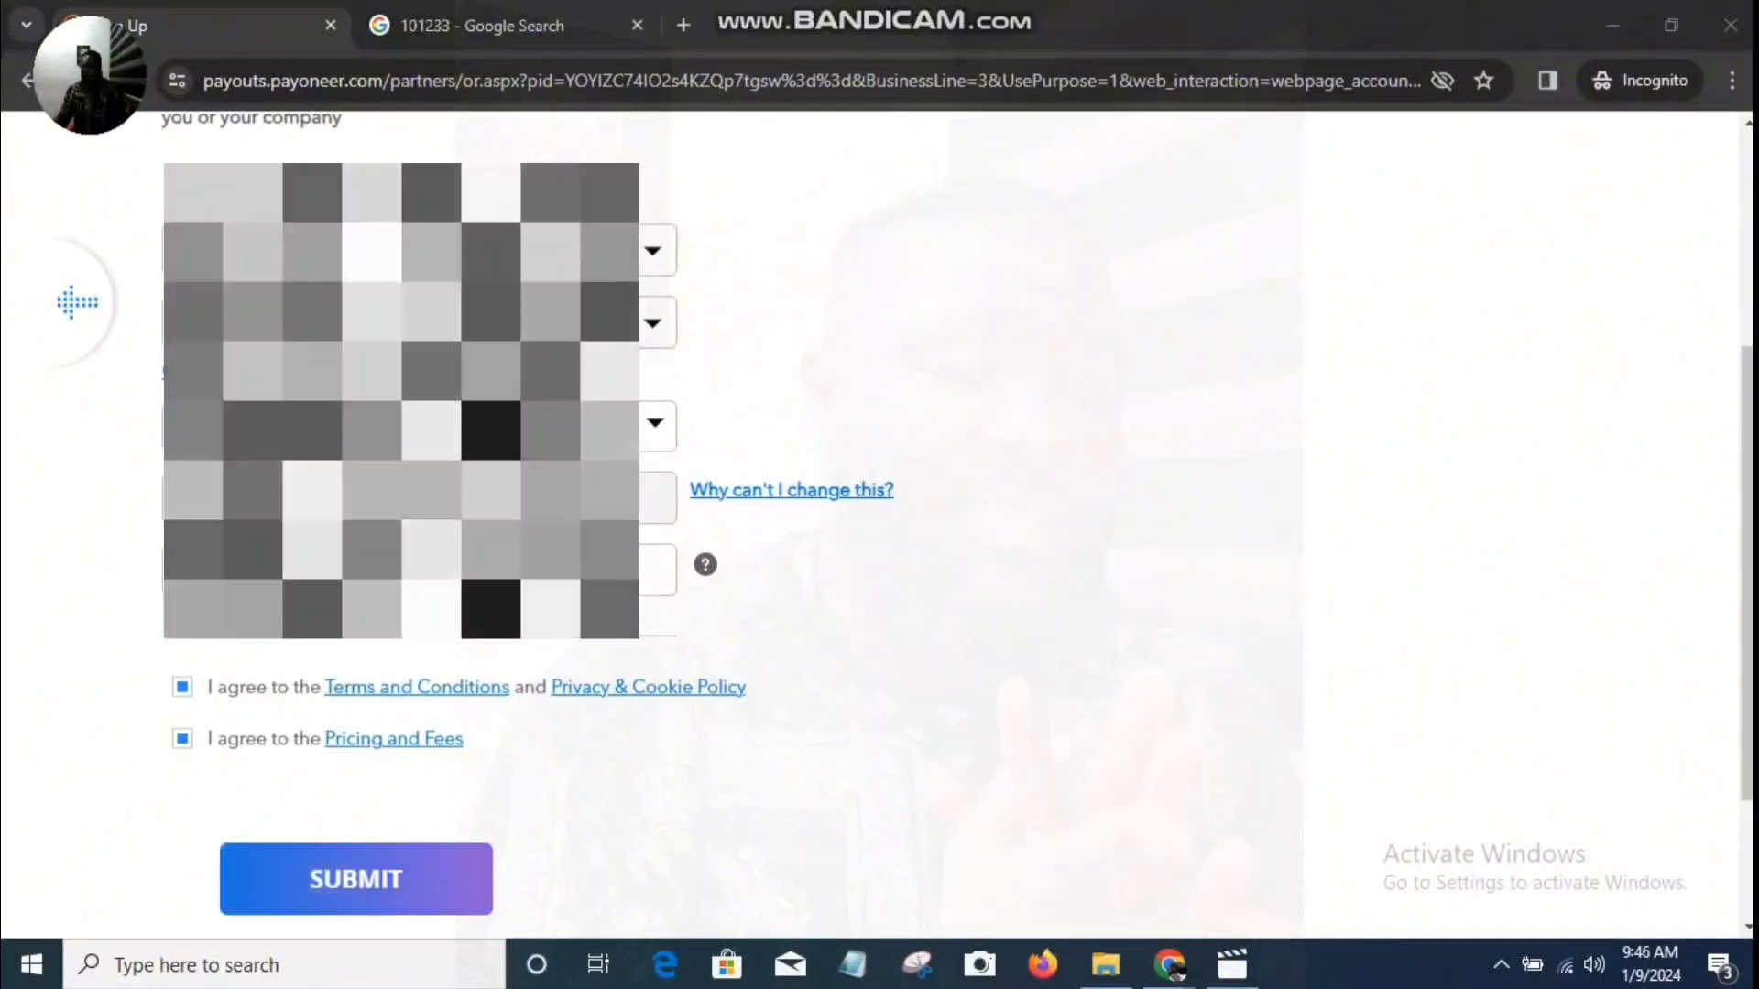
click(356, 879)
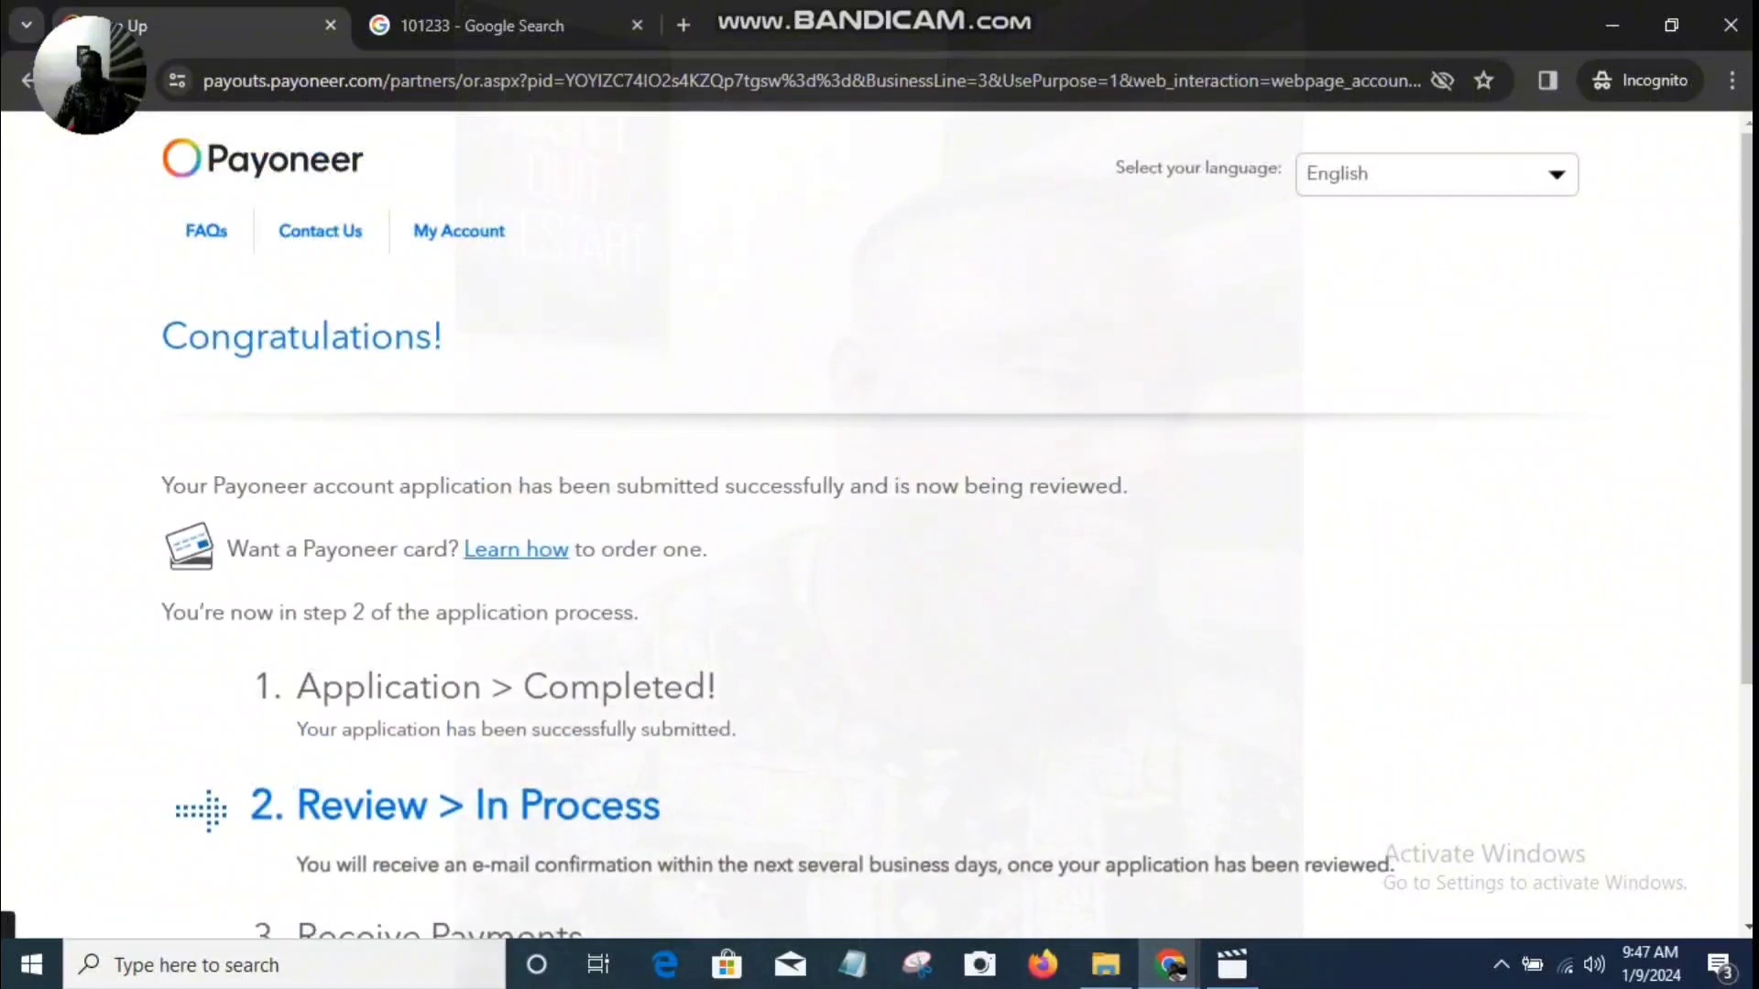
scroll(880, 523, down, 2)
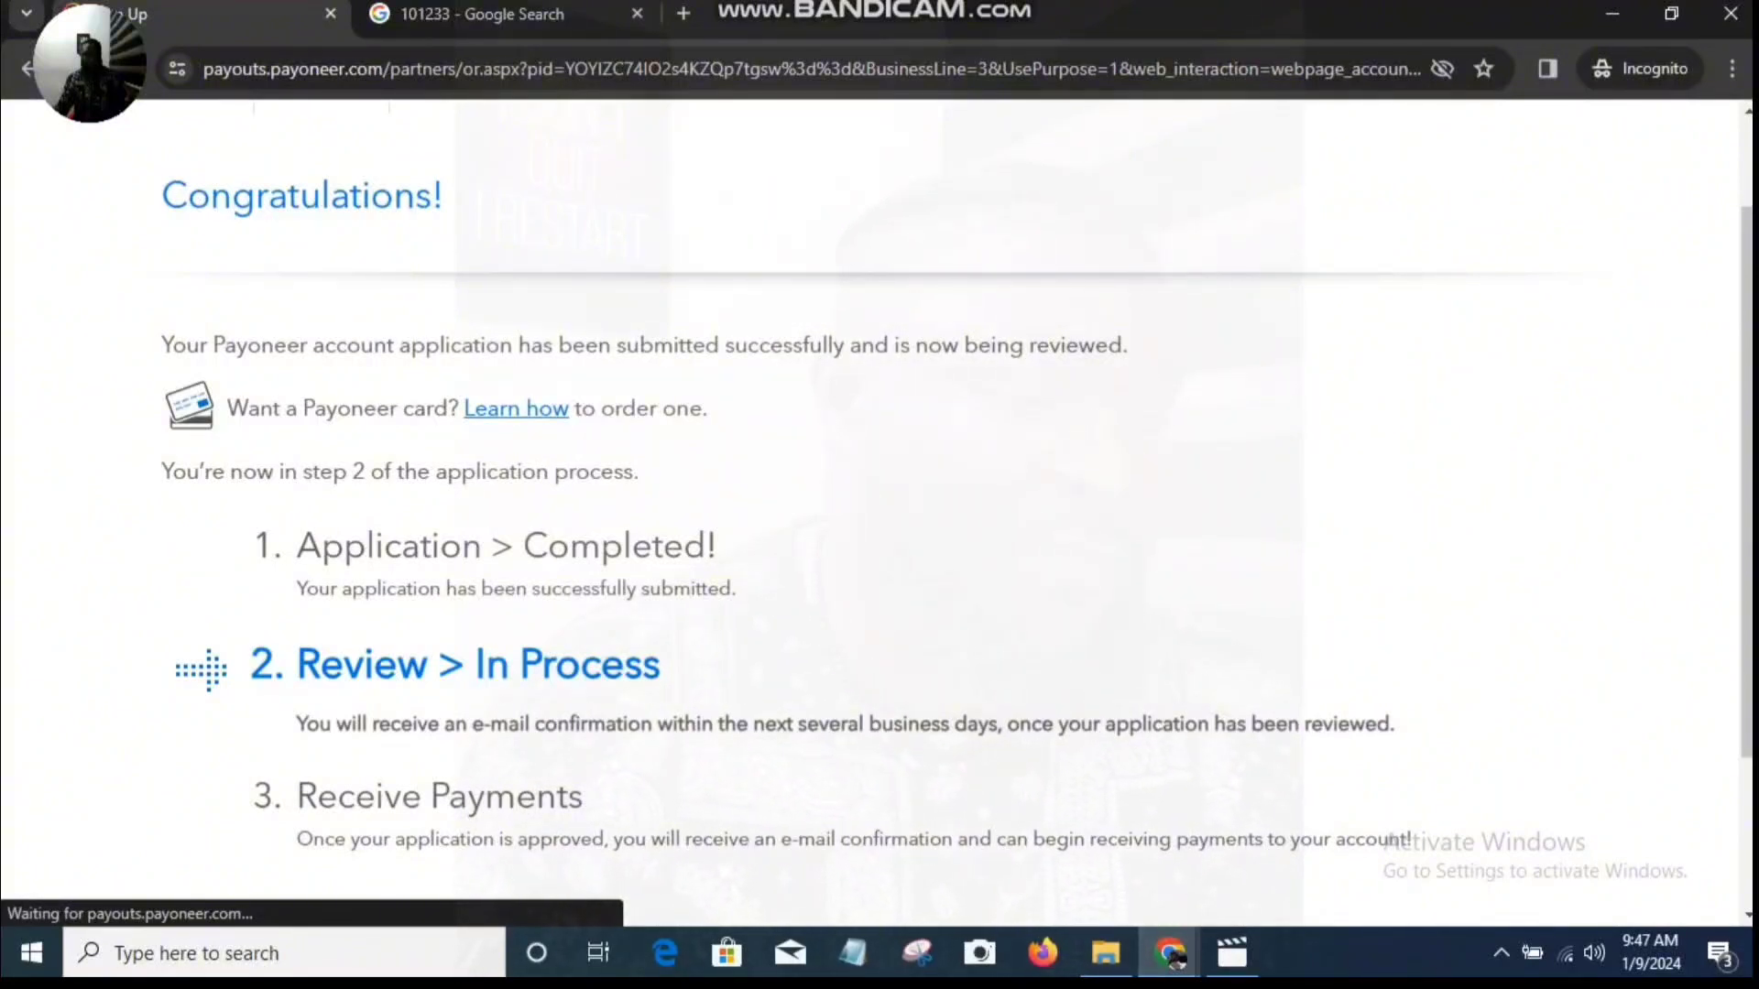
scroll(880, 513, down, 2)
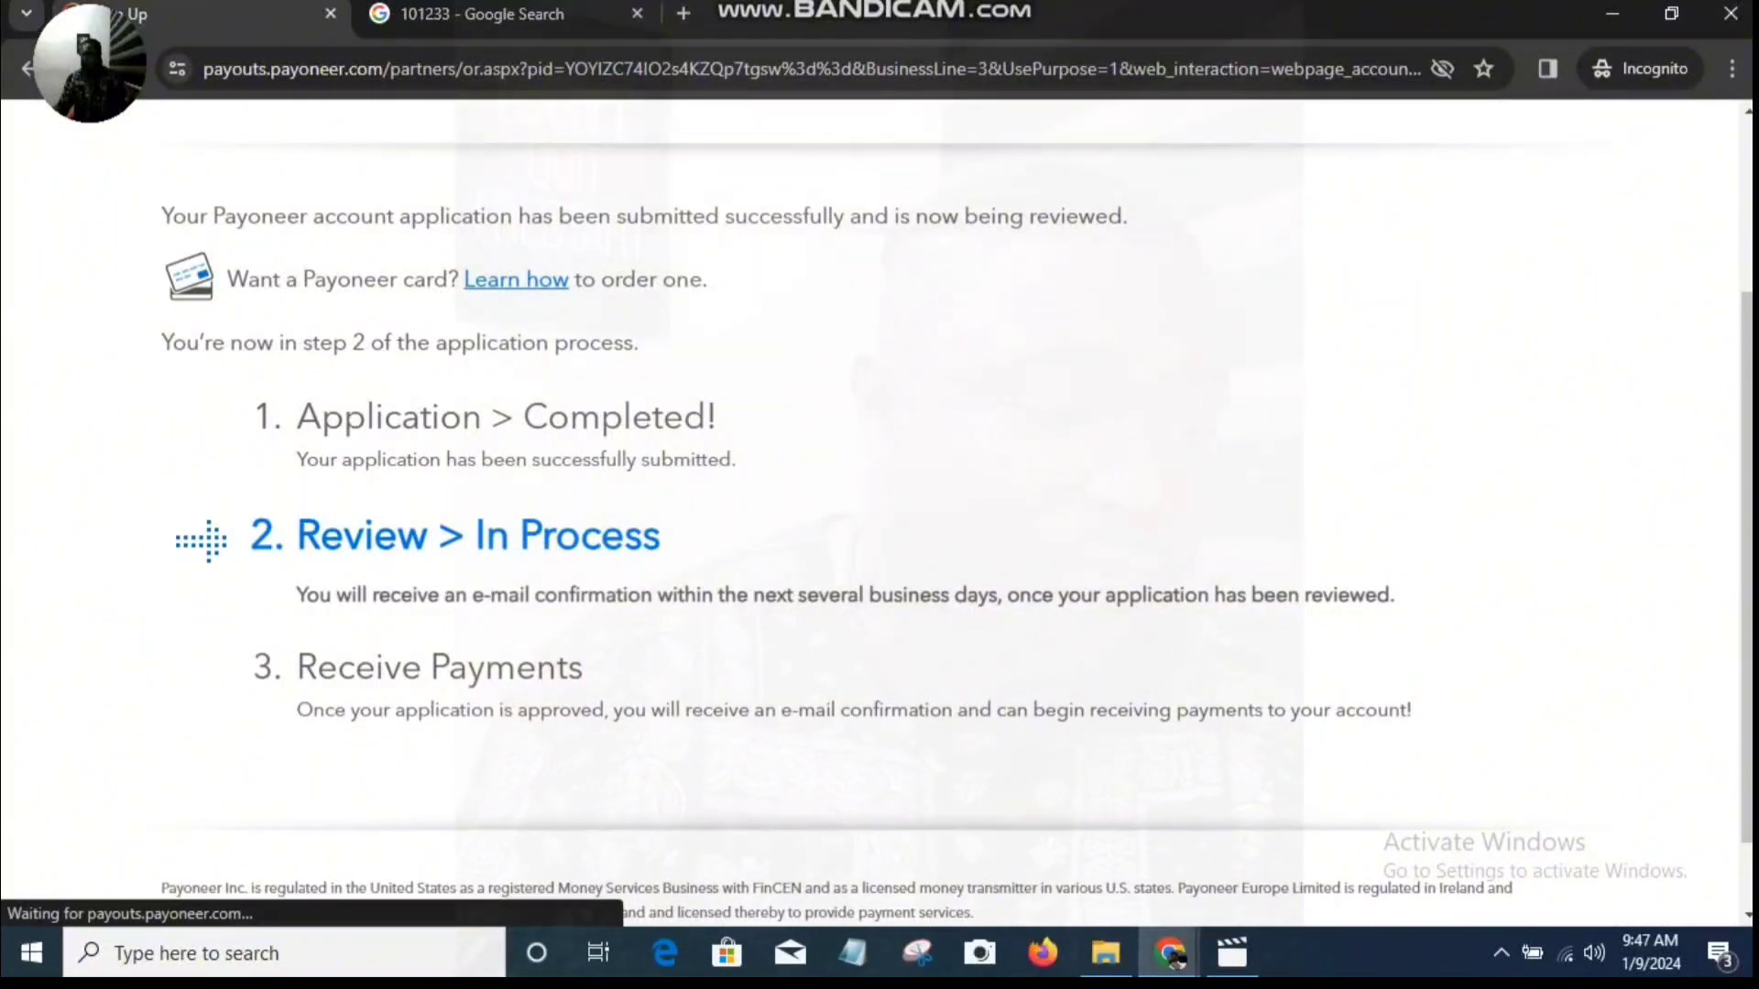
scroll(957, 527, down, 1)
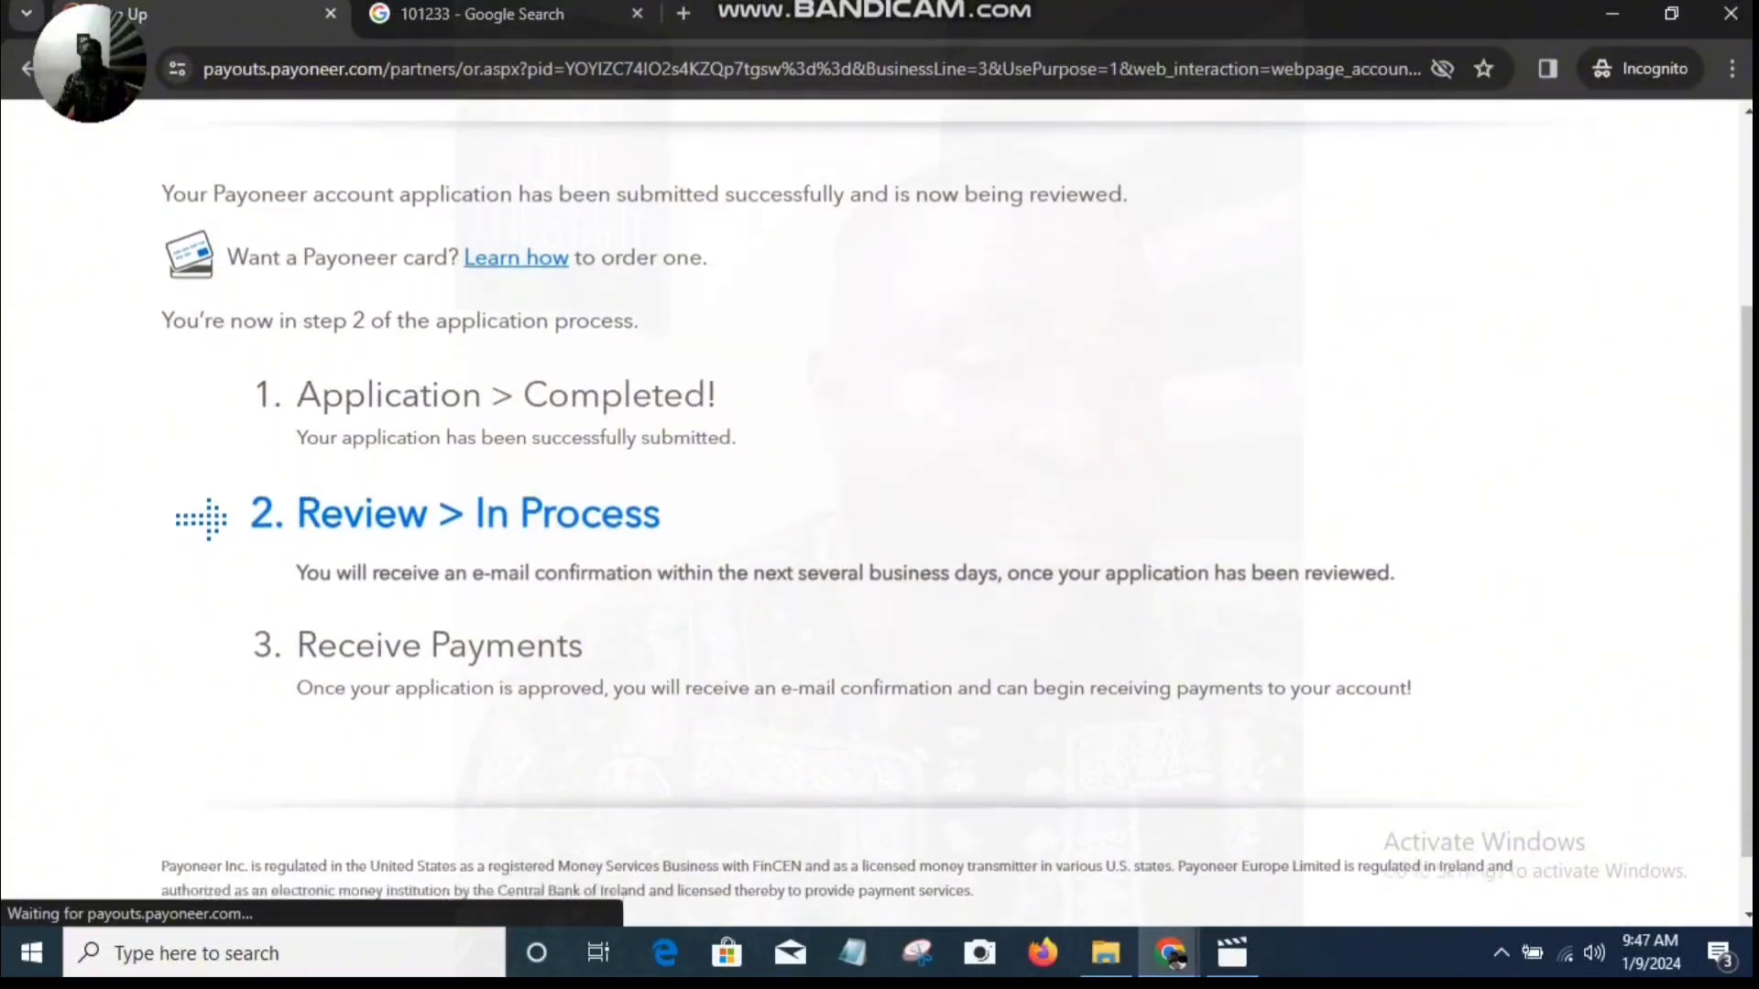